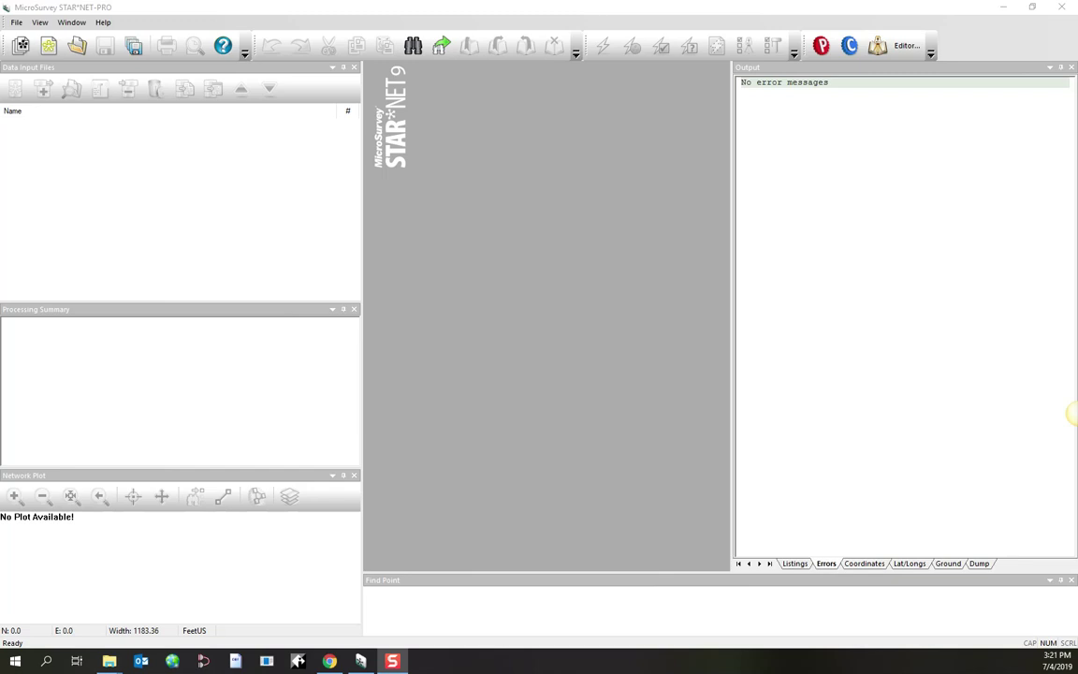
# - Open the 24 DBX demo.snproj project from the materials folder
pyautogui.click(17, 23)
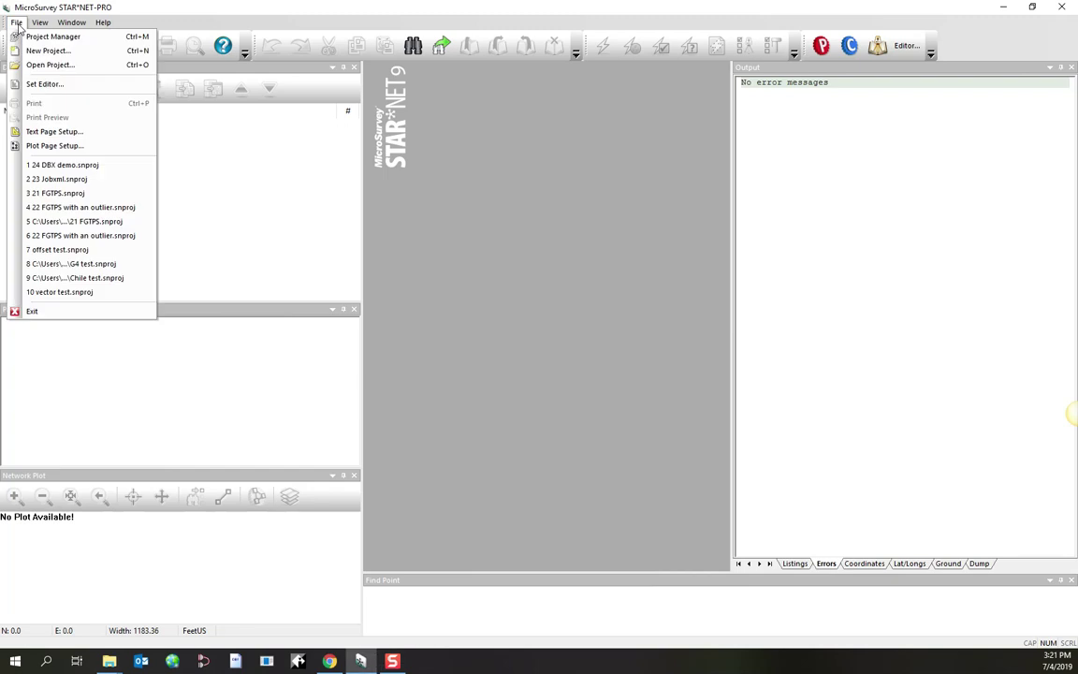
pyautogui.click(46, 65)
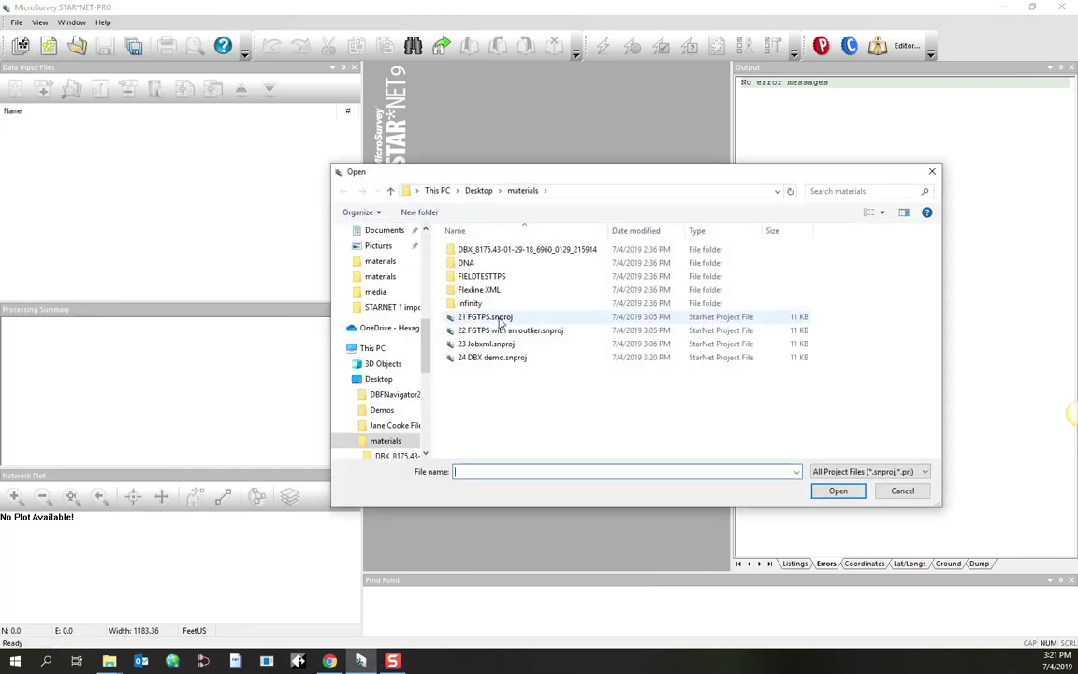
pyautogui.click(493, 360)
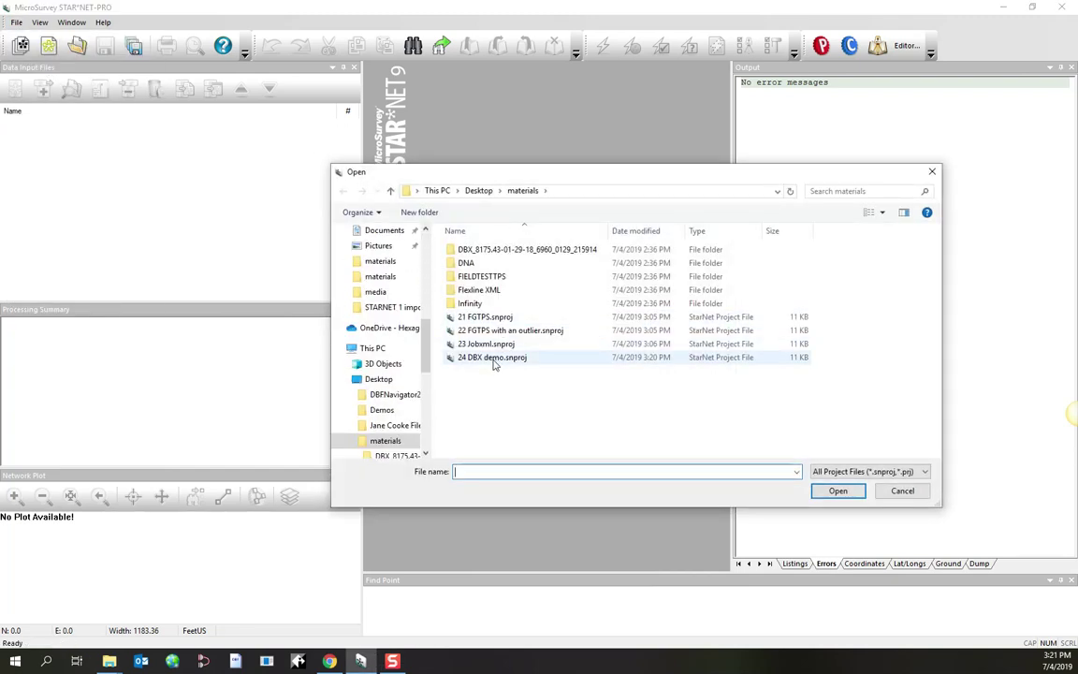
pyautogui.click(836, 496)
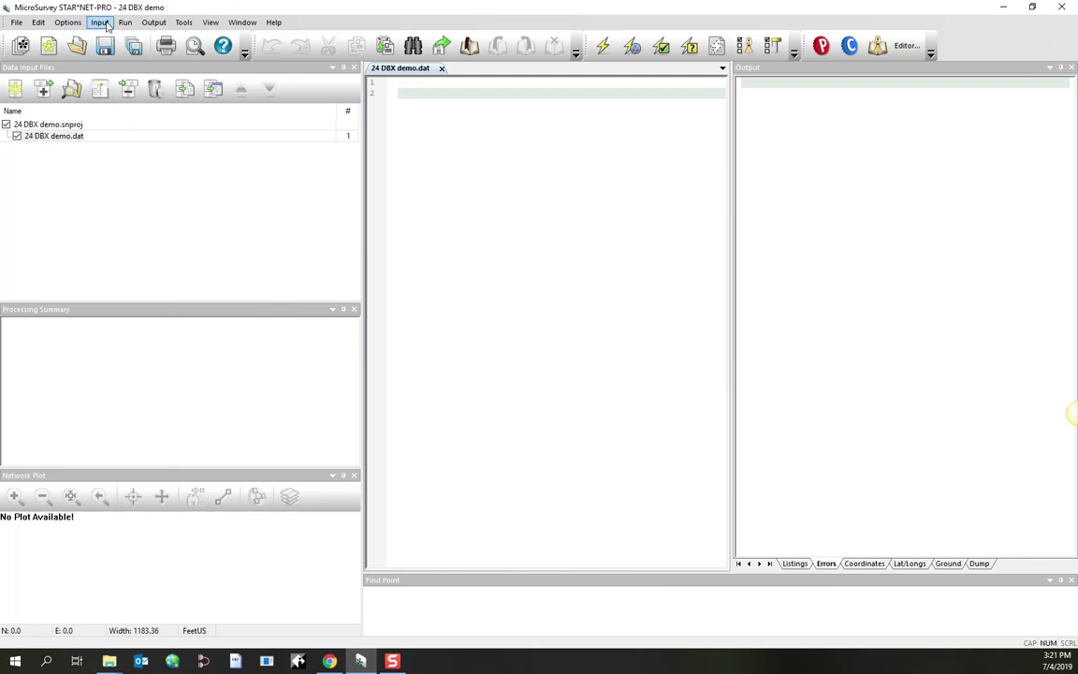
# - Dismiss the Start menu and launch the STAR*Leica DBX importer from the Input menu
pyautogui.click(15, 662)
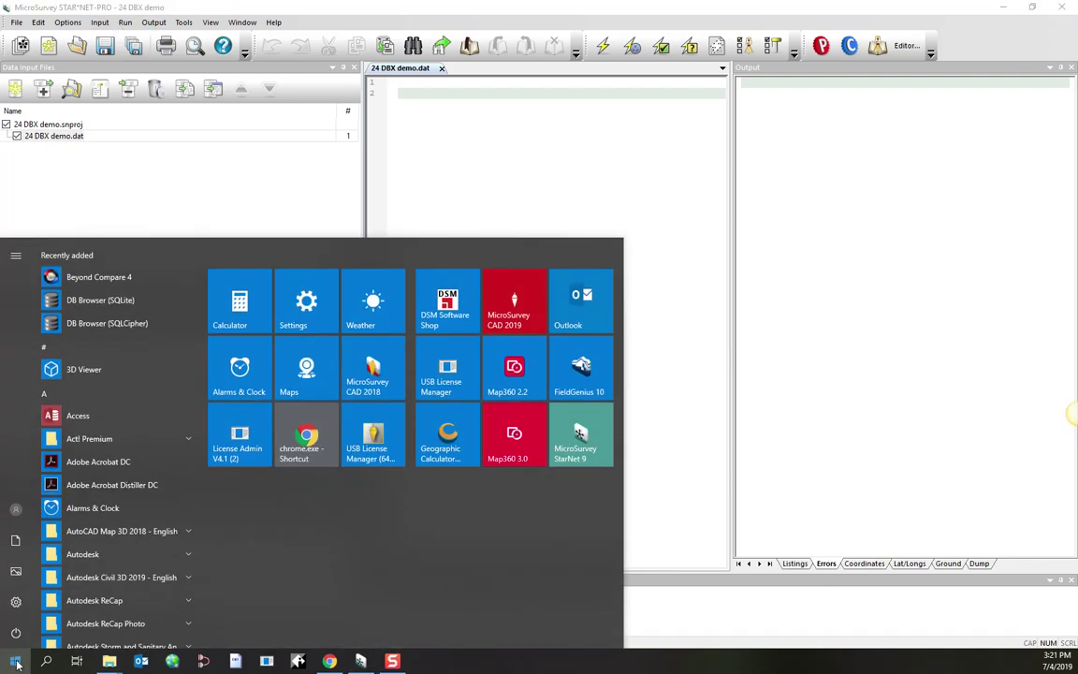
pyautogui.click(224, 10)
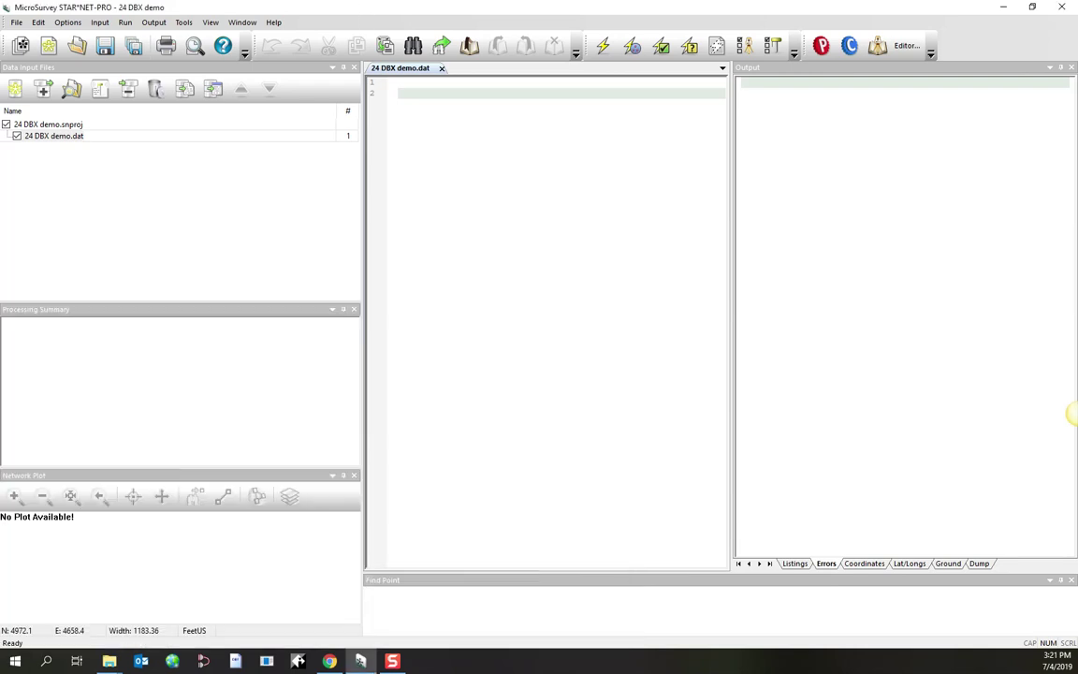
pyautogui.click(99, 24)
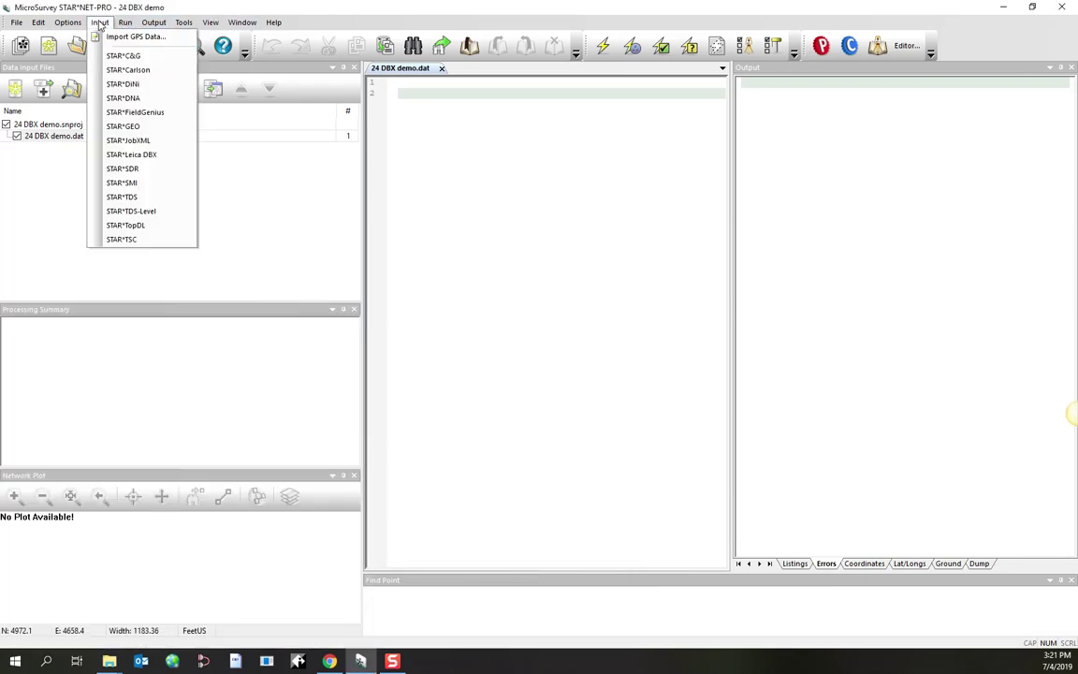
pyautogui.click(147, 155)
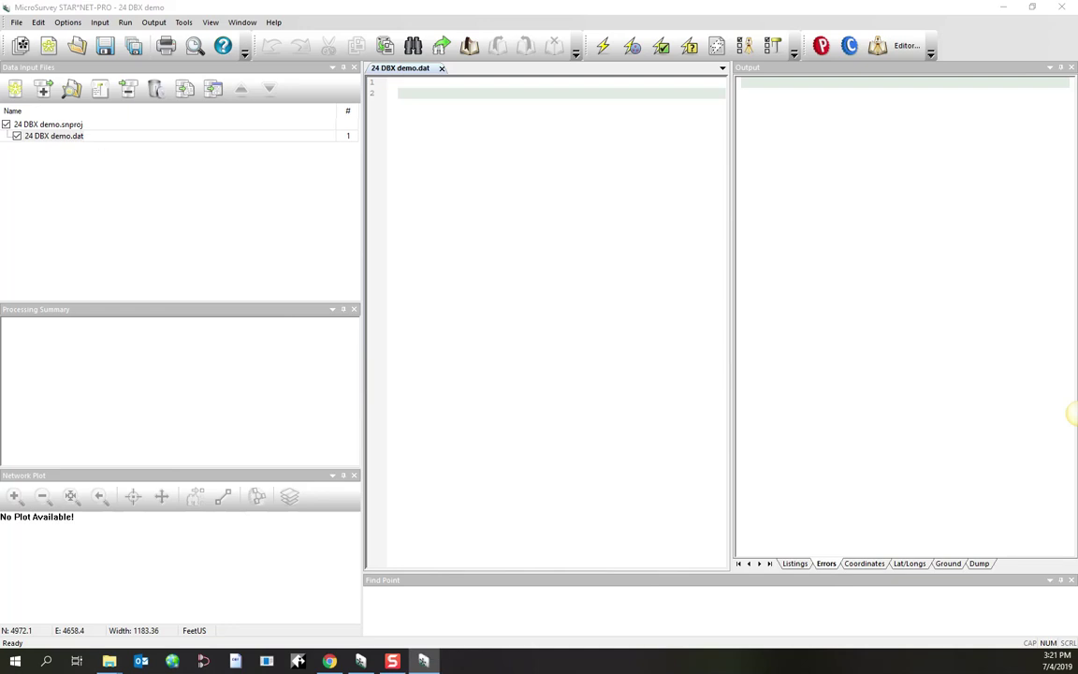
# - Select the 8175 job's XCF database file as the DBX import source
pyautogui.moveTo(329, 96); pyautogui.dragTo(363, 67)
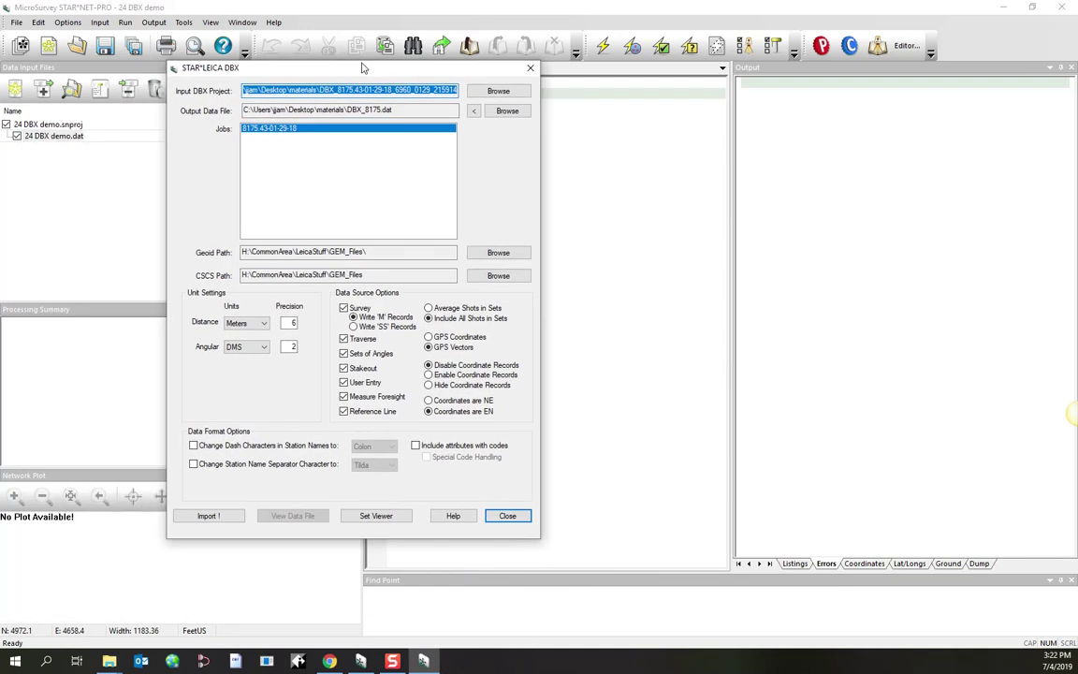
pyautogui.click(487, 93)
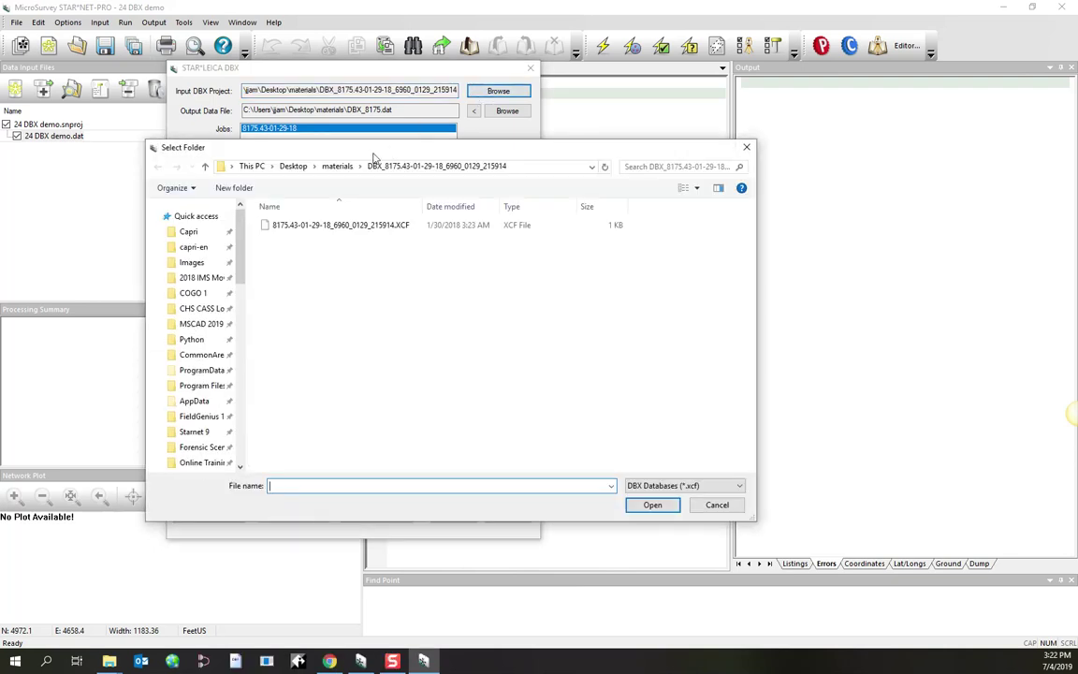
pyautogui.click(338, 168)
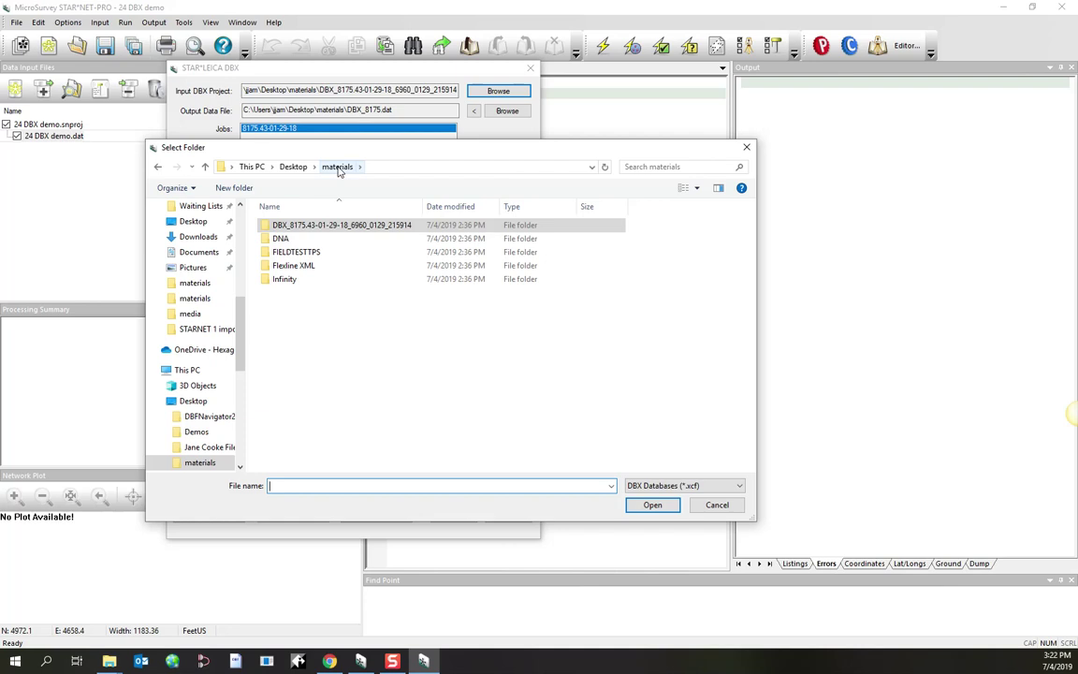
pyautogui.click(287, 227)
pyautogui.doubleClick(288, 227)
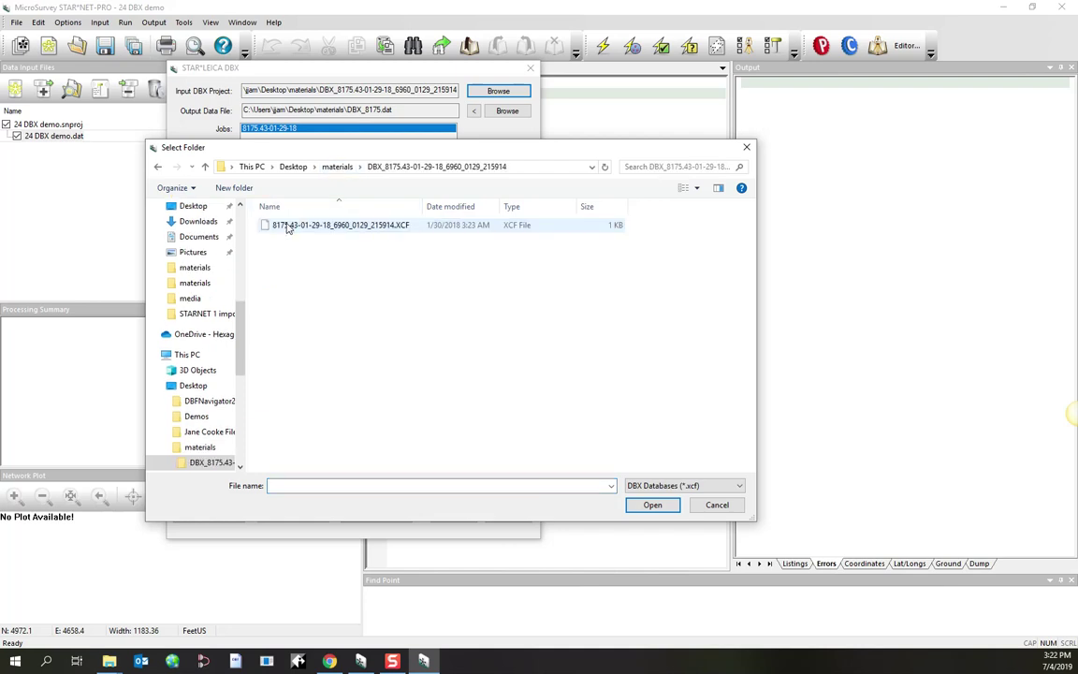
pyautogui.click(349, 224)
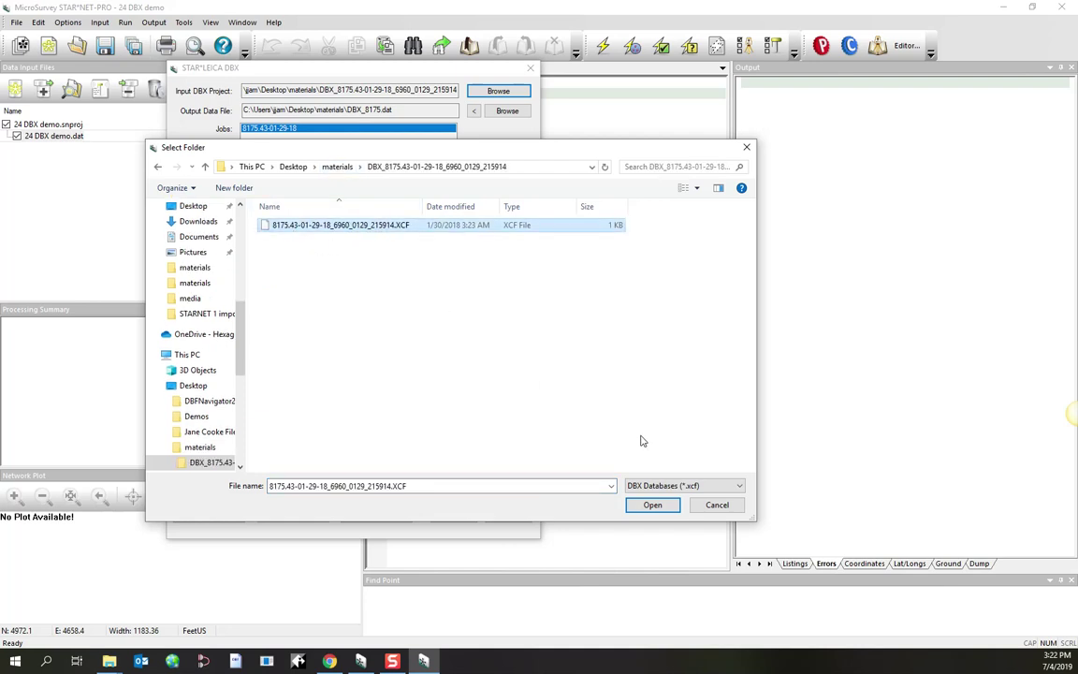
pyautogui.click(651, 505)
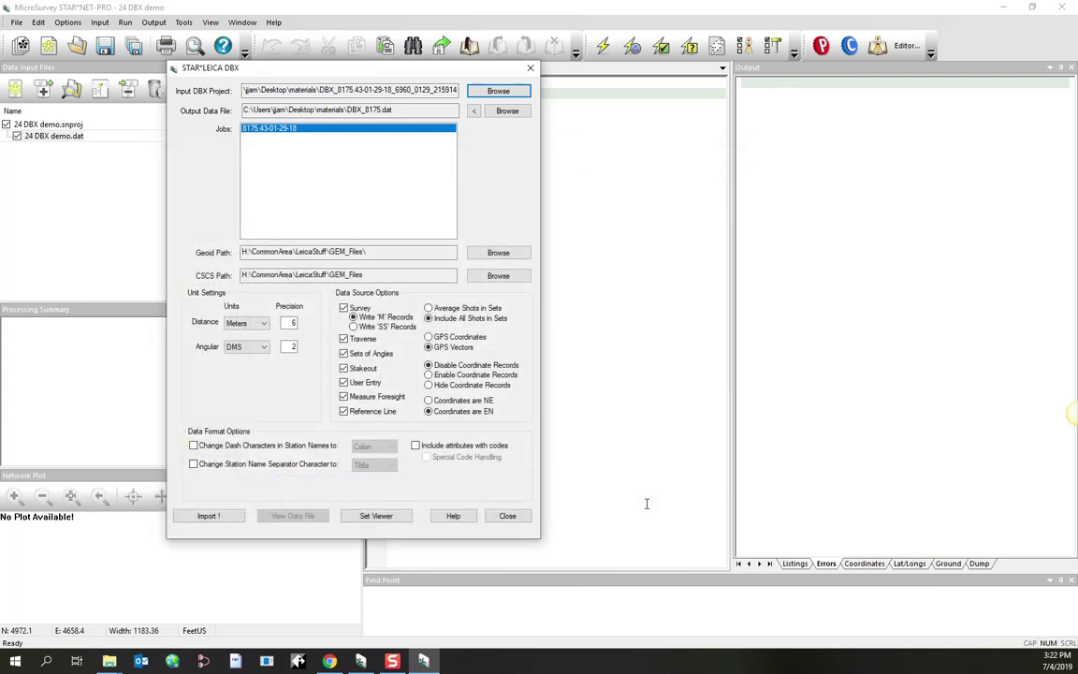
# - Set the output data file to DBX_8175.dat in the materials folder
pyautogui.click(504, 112)
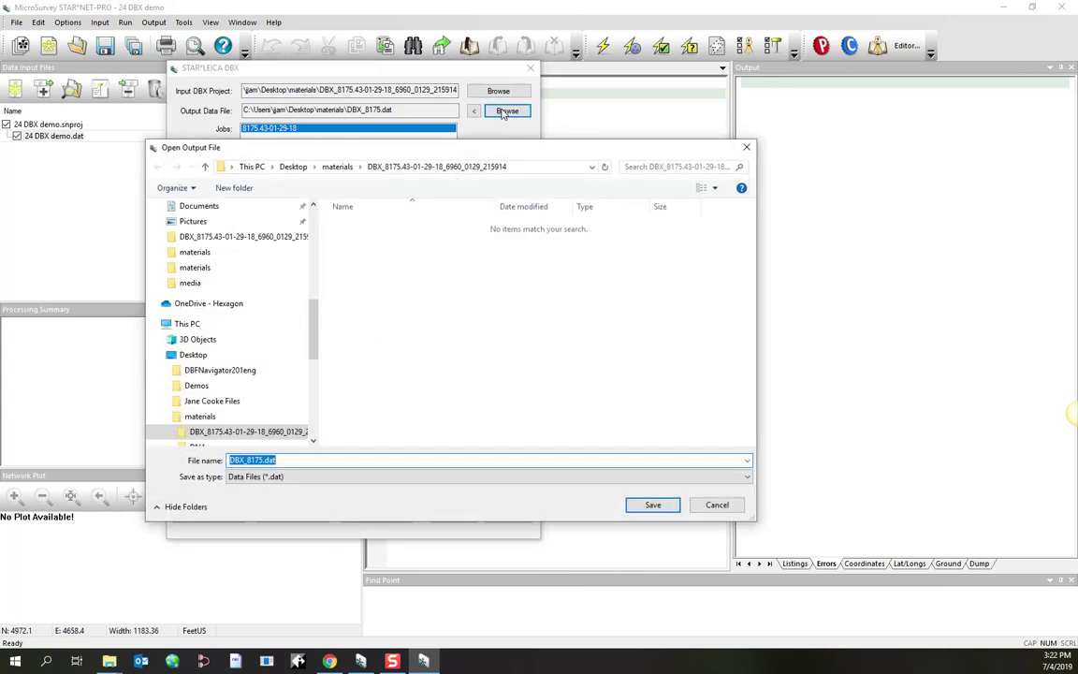
pyautogui.click(346, 167)
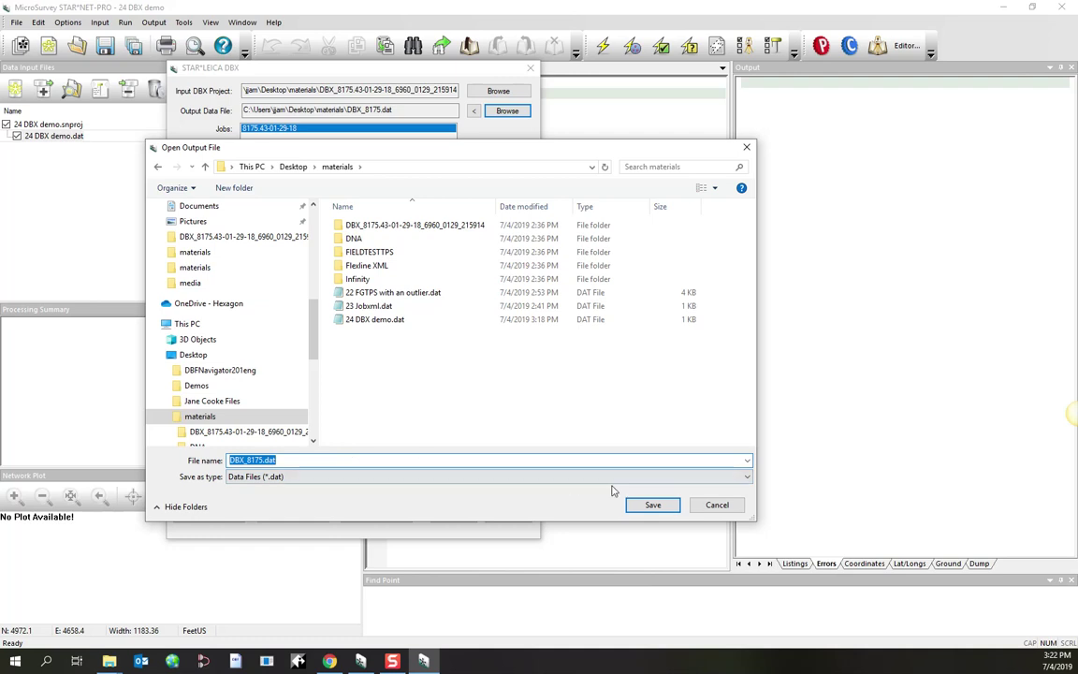
pyautogui.click(654, 505)
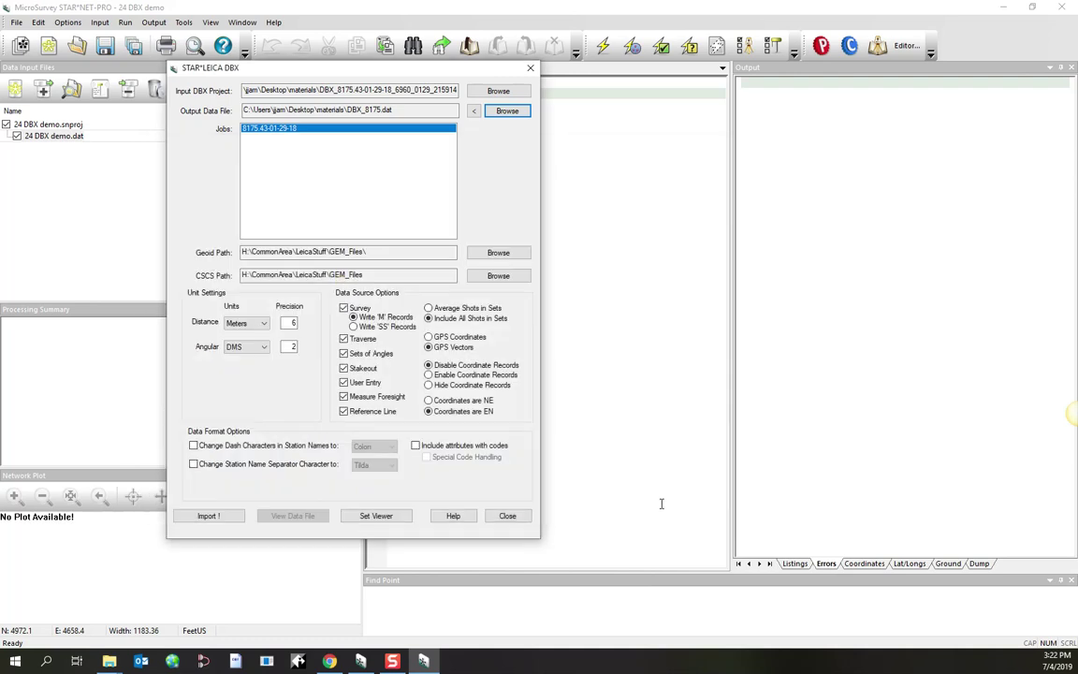
pyautogui.click(426, 250)
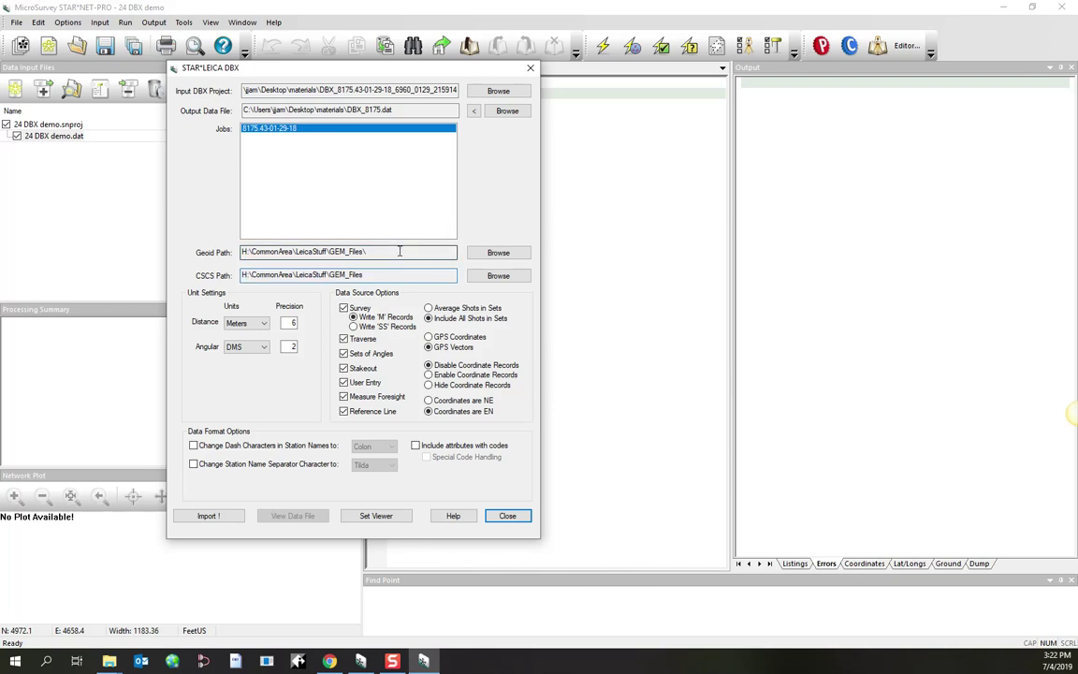
pyautogui.click(400, 251)
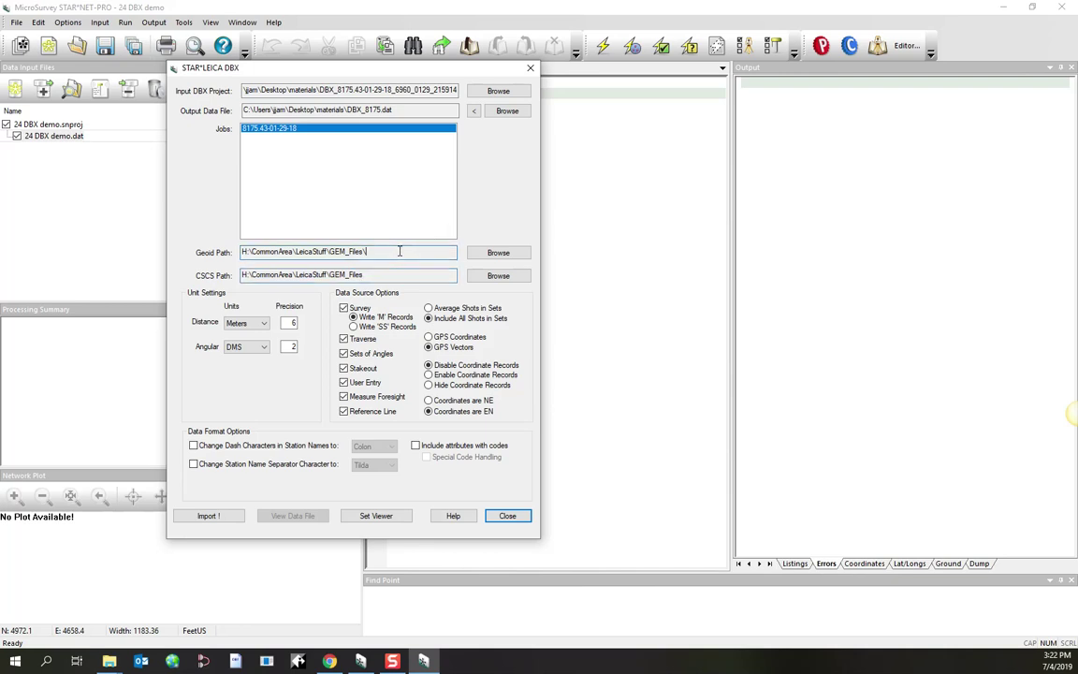
pyautogui.click(493, 250)
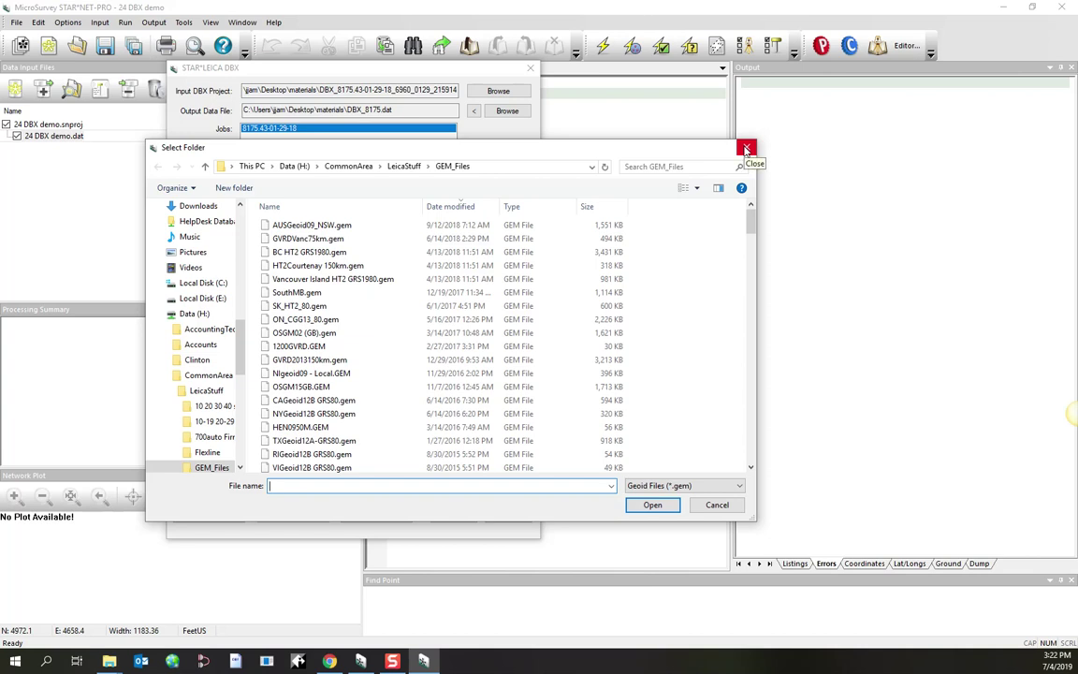
pyautogui.click(746, 150)
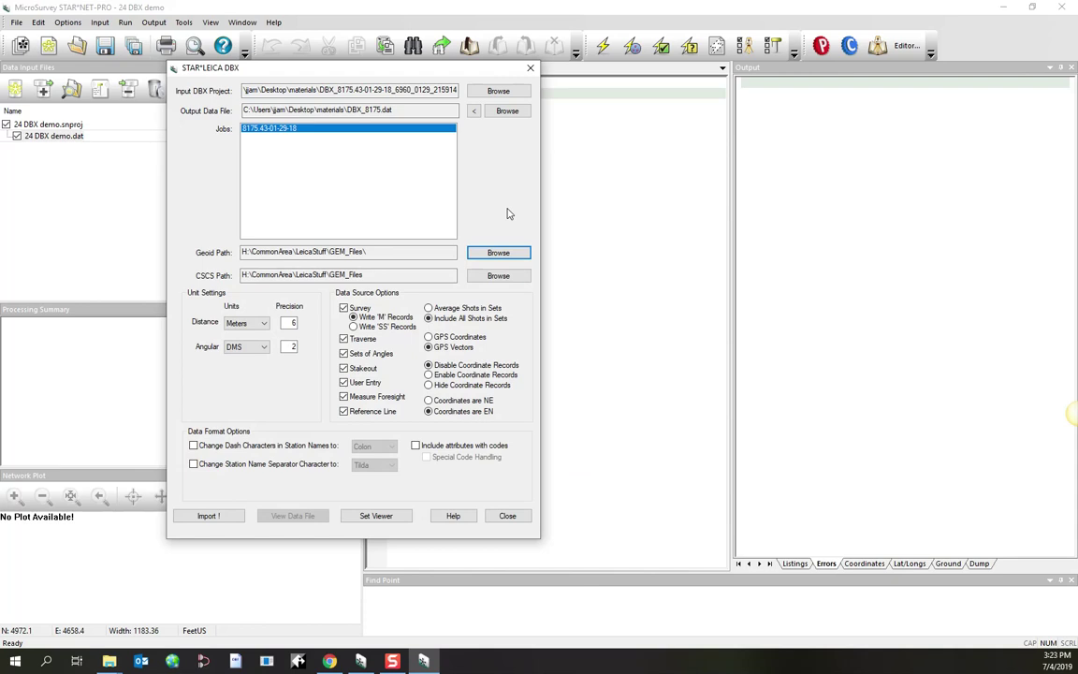
pyautogui.click(500, 277)
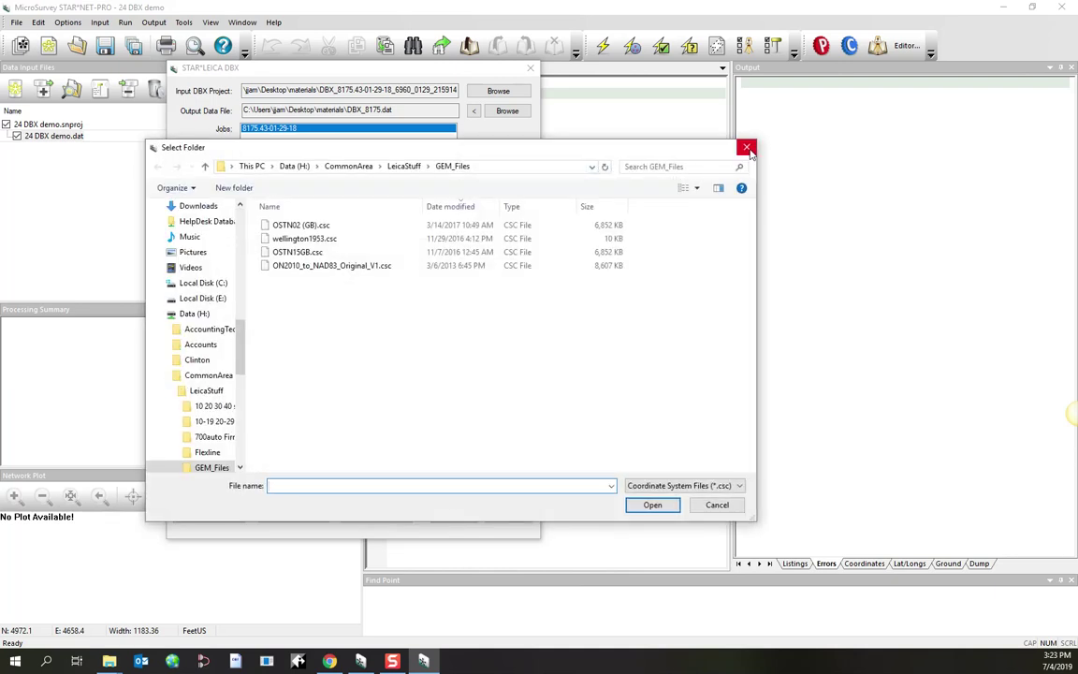
pyautogui.click(748, 149)
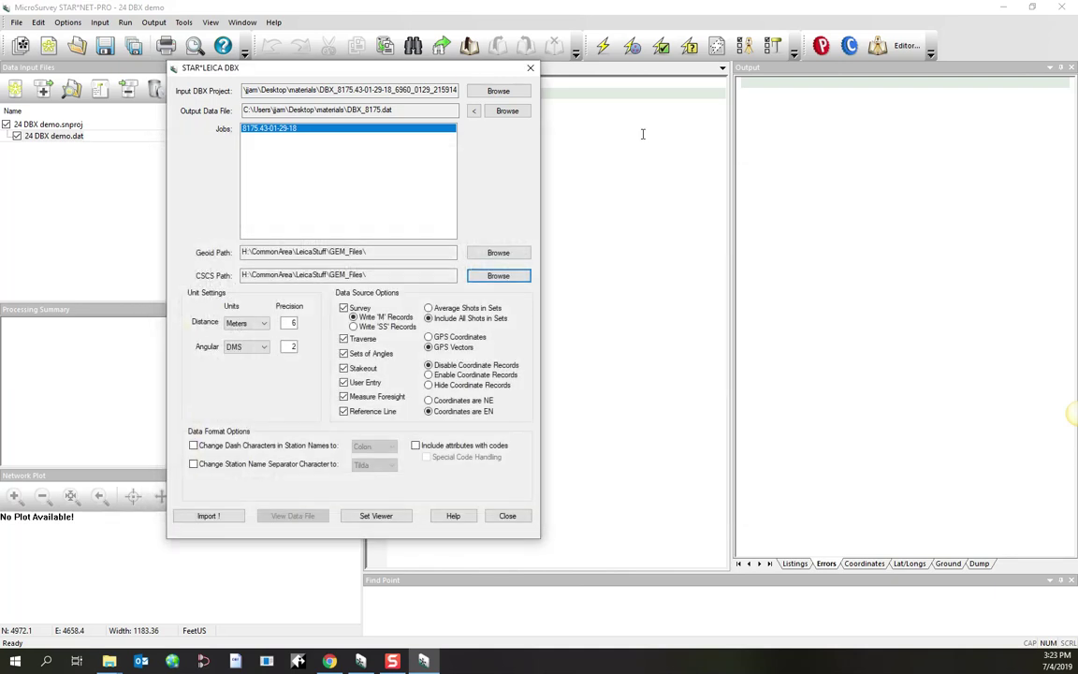
# - Set distance units to USFoot and keep angular units as DMS
pyautogui.click(264, 324)
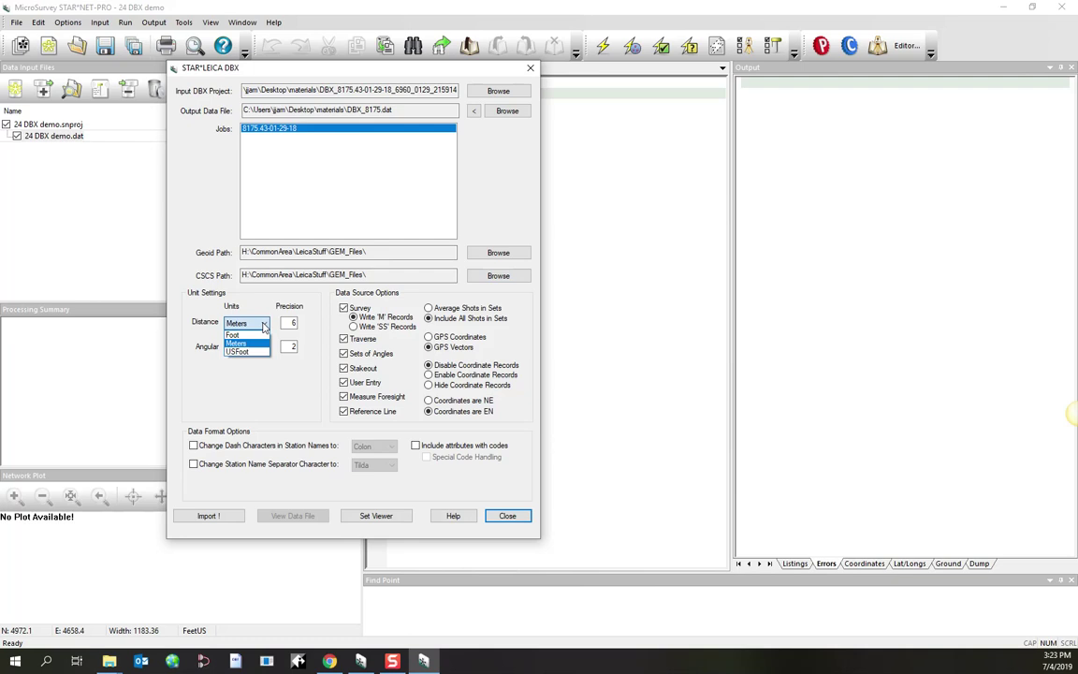
pyautogui.click(242, 351)
pyautogui.click(288, 322)
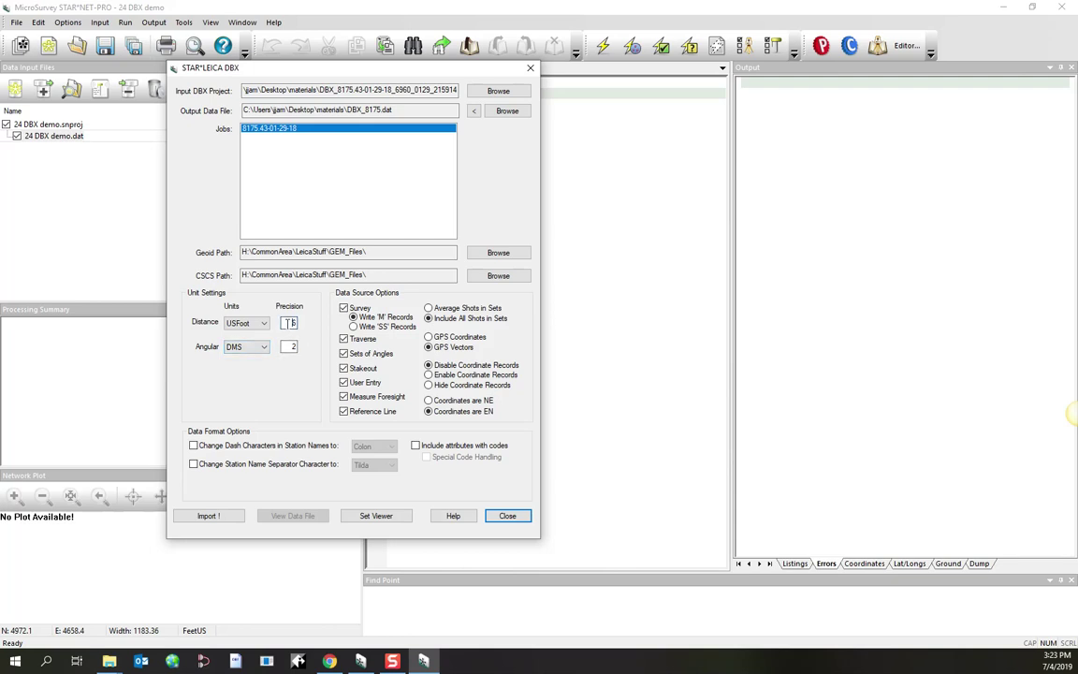
pyautogui.click(265, 348)
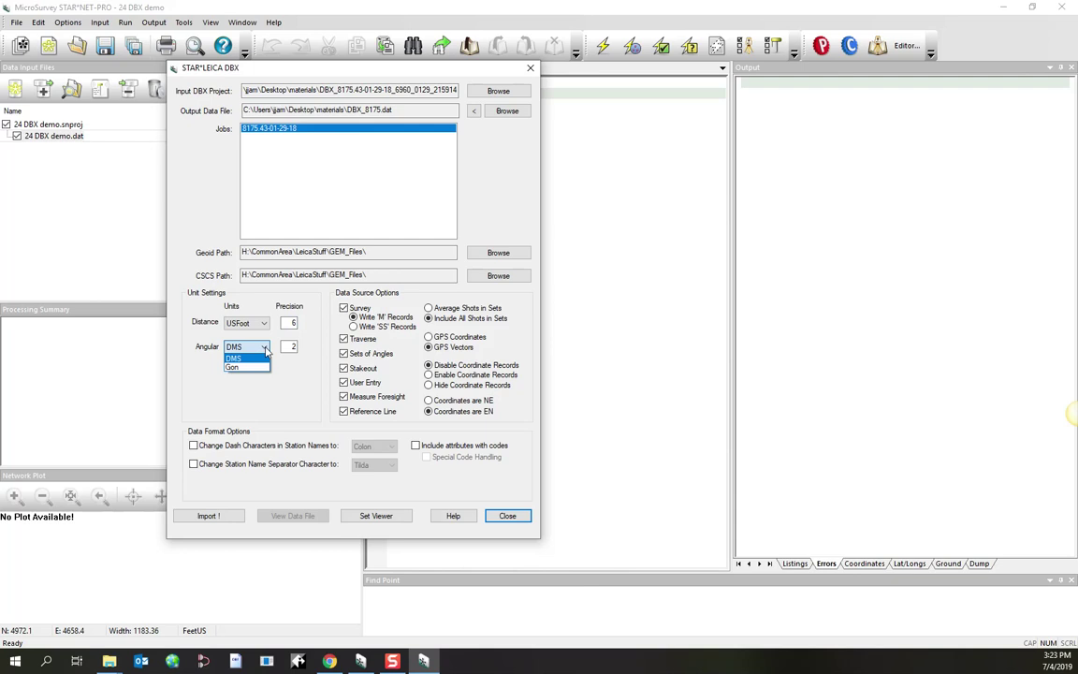
pyautogui.click(264, 357)
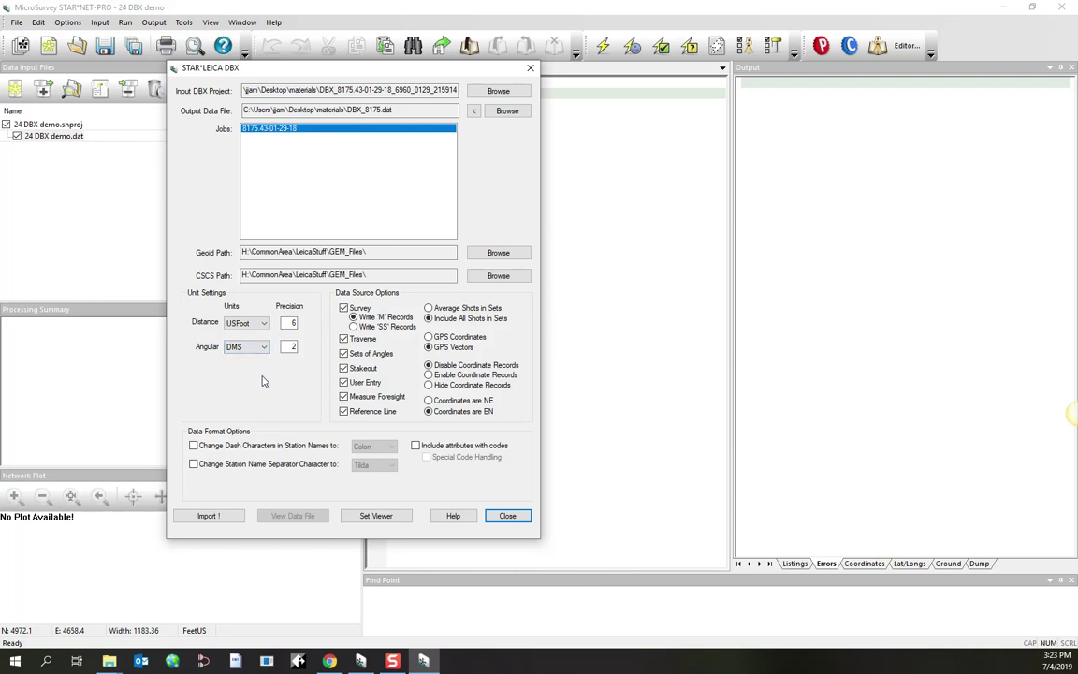
# - Keep survey observations converted and write shots as M records rather than SS records
pyautogui.click(344, 309)
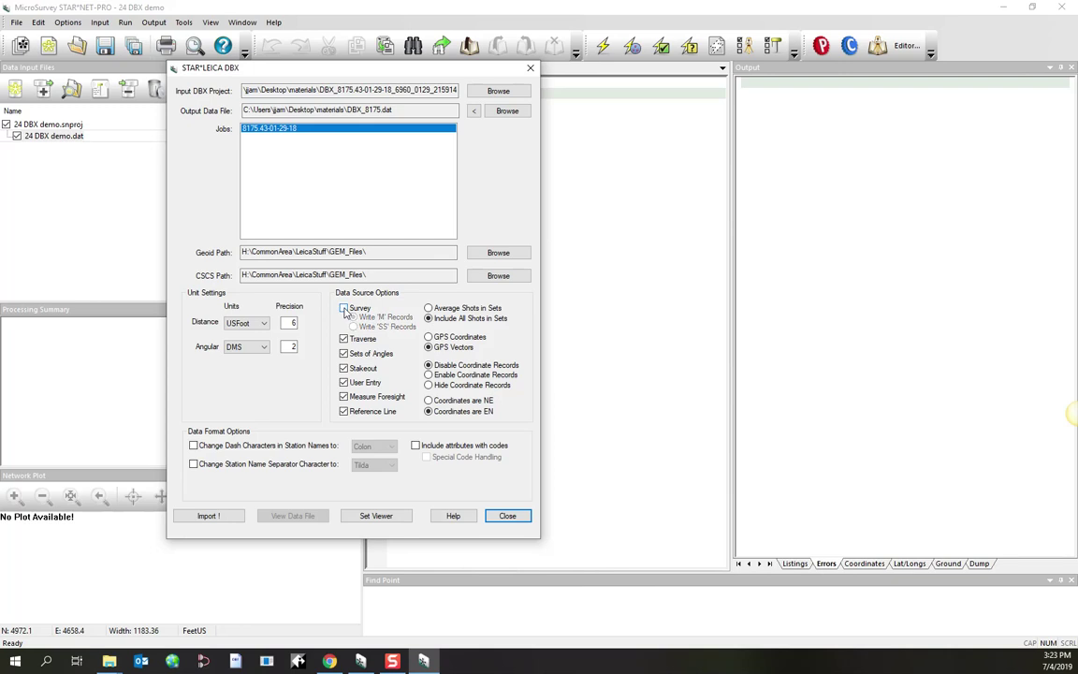
pyautogui.click(344, 309)
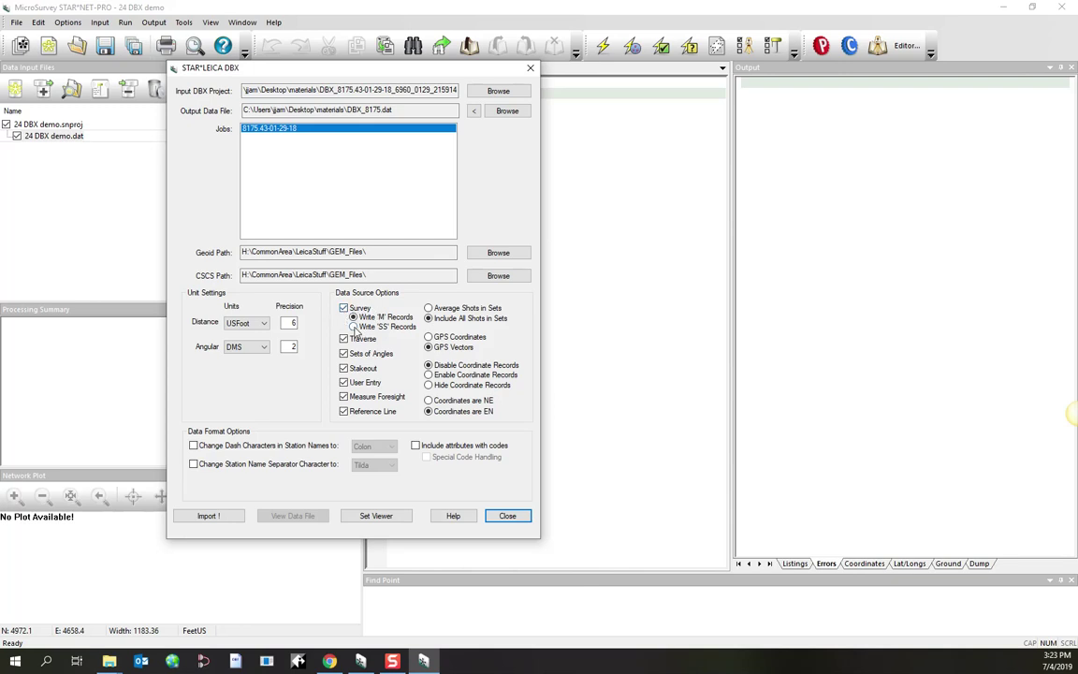
pyautogui.click(354, 327)
pyautogui.click(355, 317)
# - Choose Average Shots in Sets, run the import, and view the resulting DBX_8175.dat
pyautogui.click(429, 309)
pyautogui.click(430, 319)
pyautogui.click(433, 309)
pyautogui.press('Up')
pyautogui.click(207, 515)
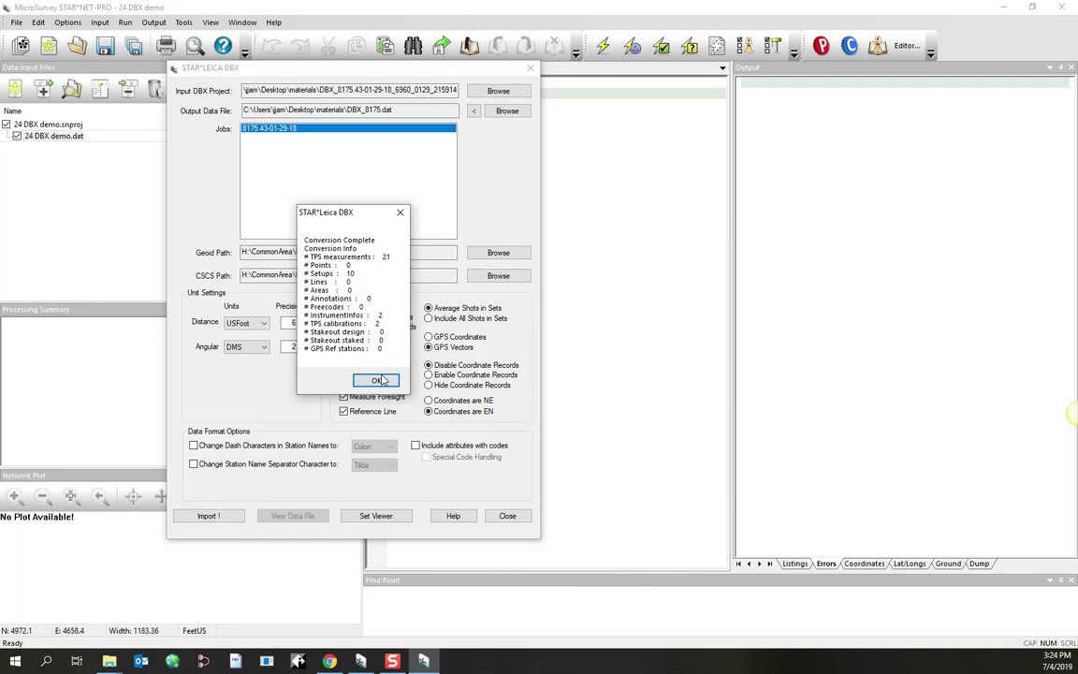
pyautogui.click(381, 381)
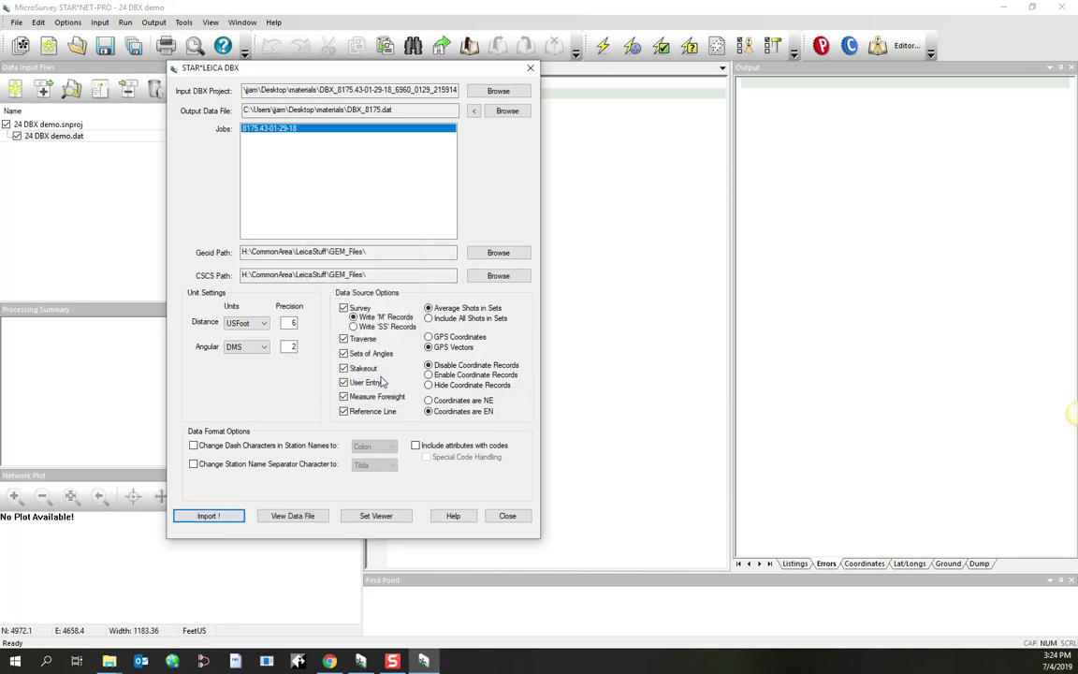
pyautogui.click(295, 516)
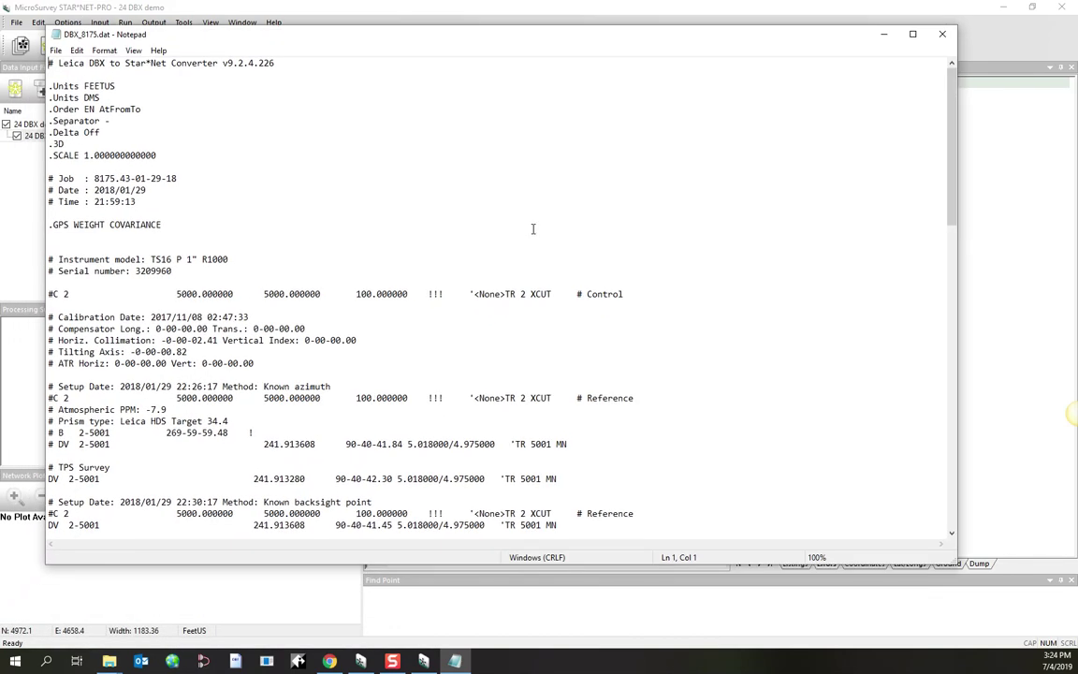
pyautogui.click(532, 219)
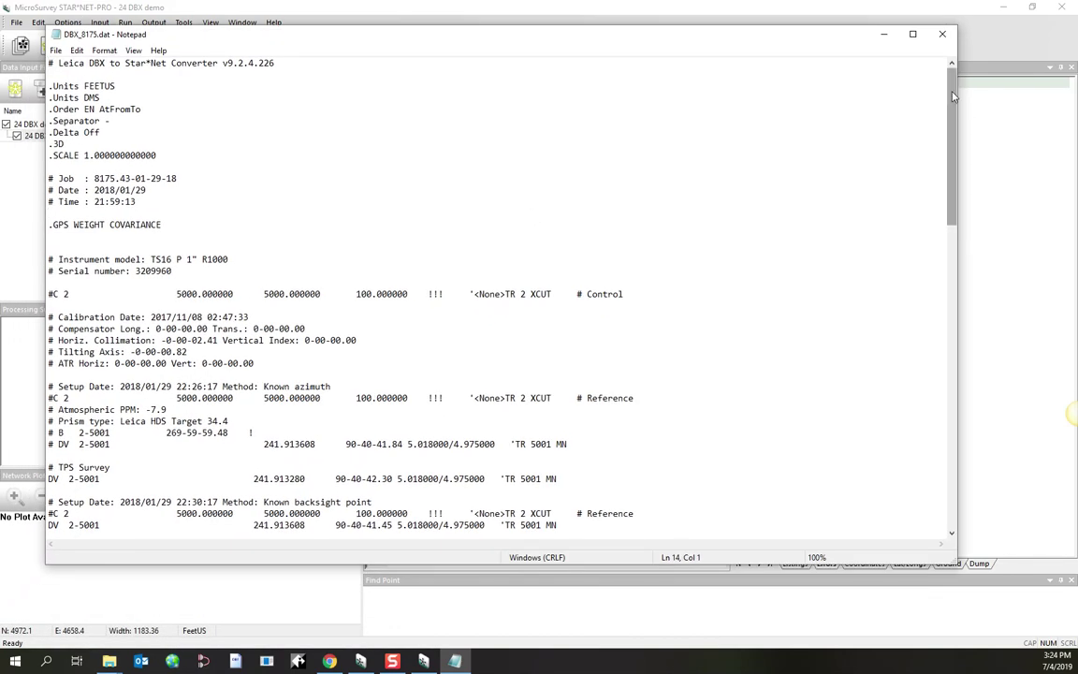
pyautogui.moveTo(954, 96); pyautogui.dragTo(939, 193)
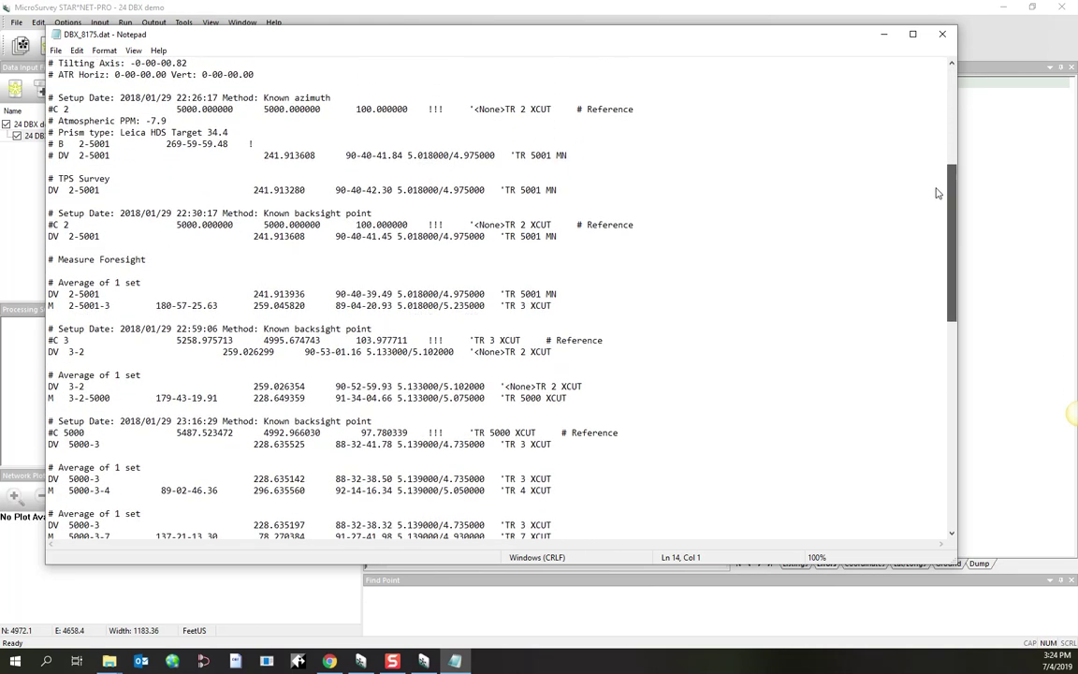
pyautogui.moveTo(141, 282); pyautogui.dragTo(45, 281)
pyautogui.scroll(-3, 244, 316)
pyautogui.moveTo(141, 282); pyautogui.dragTo(46, 282)
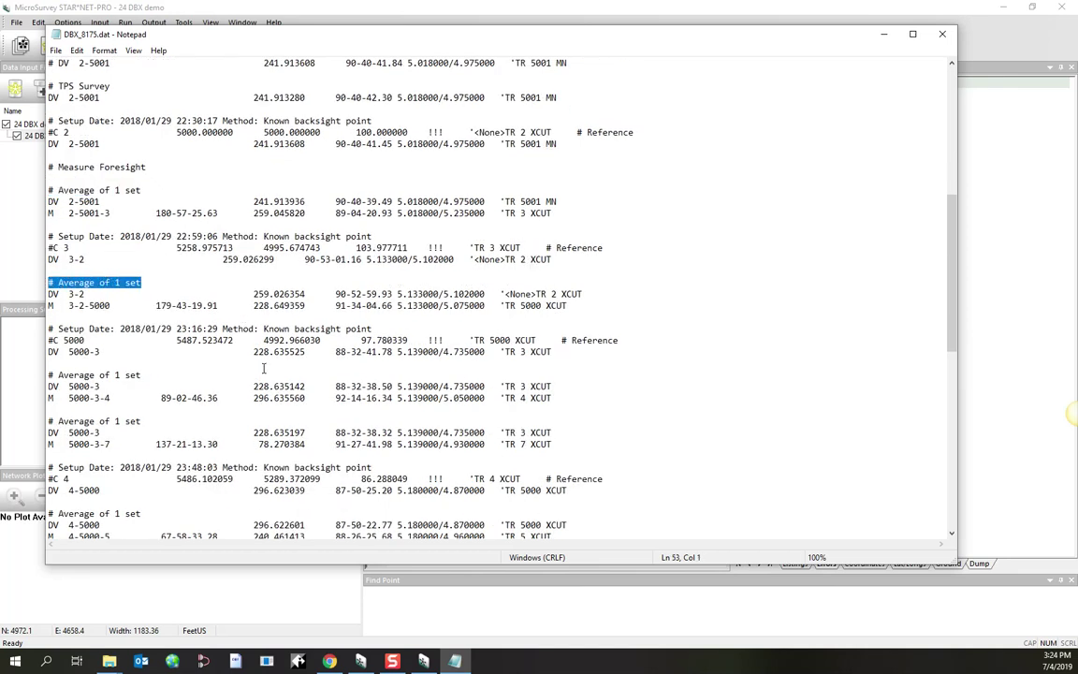
pyautogui.scroll(-4, 348, 328)
pyautogui.scroll(-3, 349, 329)
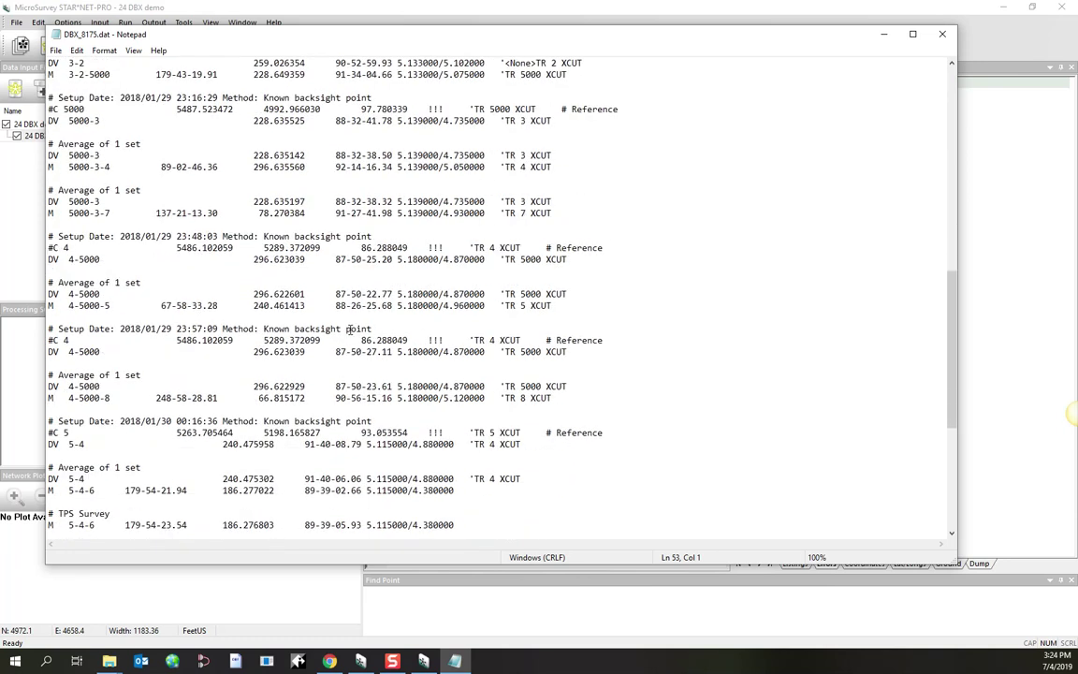
pyautogui.scroll(-8, 348, 329)
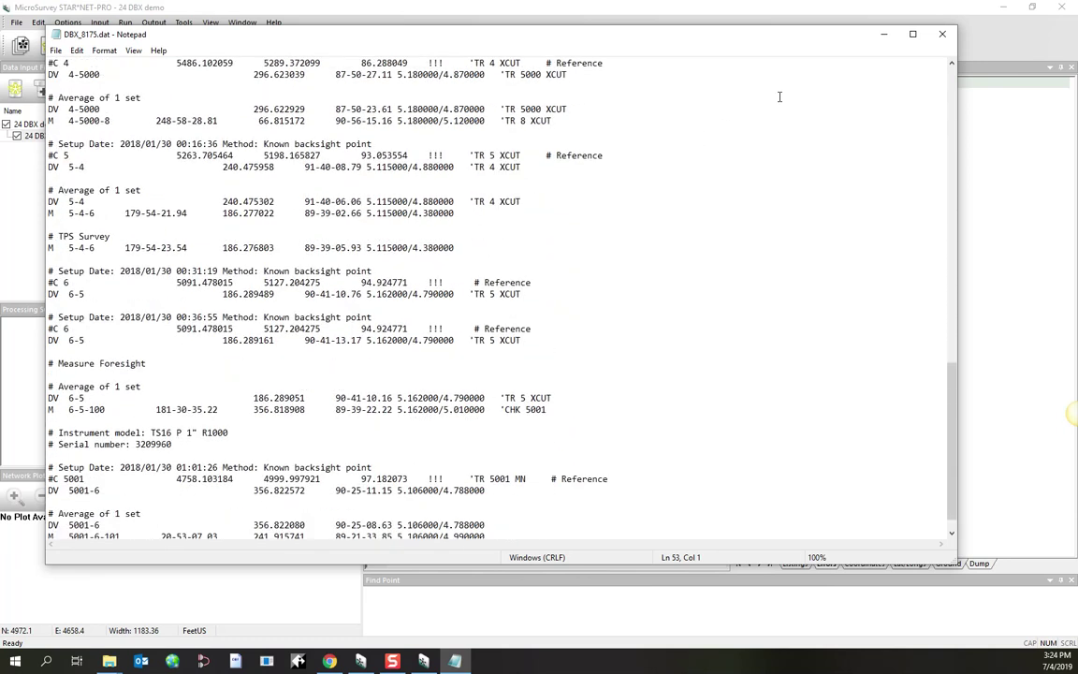
pyautogui.click(944, 37)
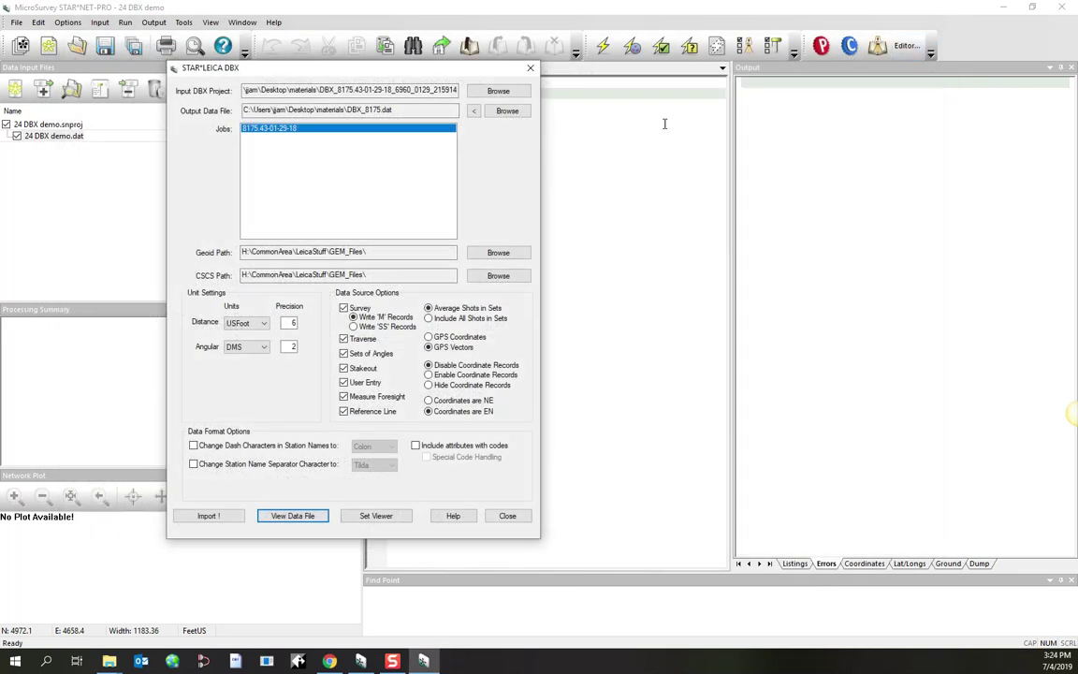
# - Switch to Include All Shots in Sets, re-import overwriting DBX_8175.dat, and view it in Notepad
pyautogui.click(429, 318)
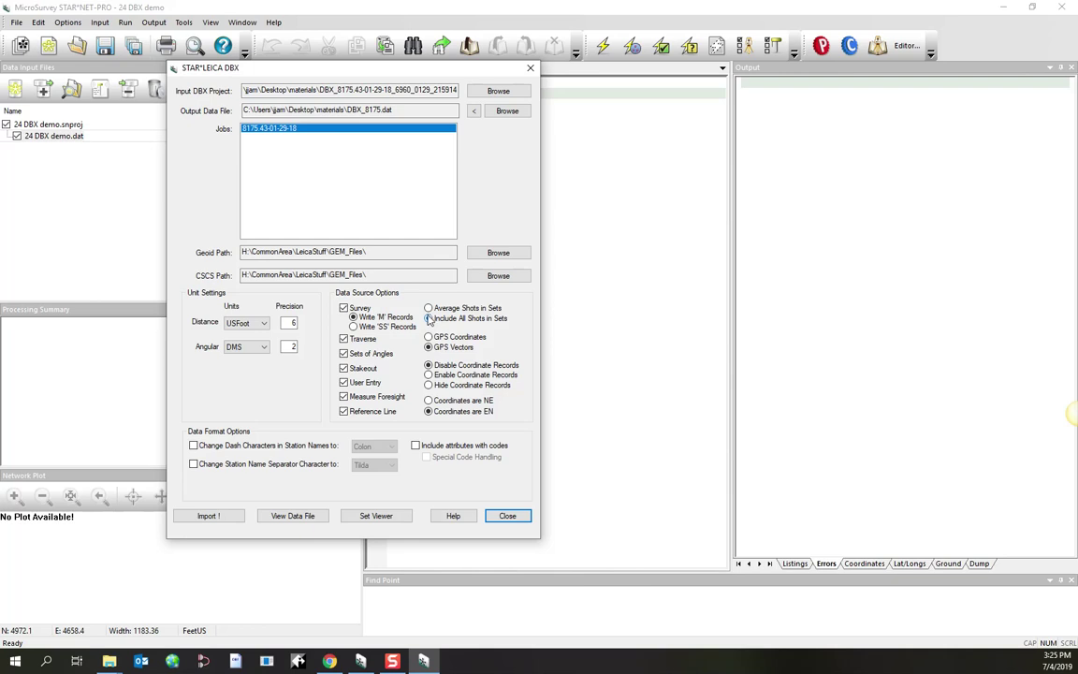
pyautogui.click(226, 518)
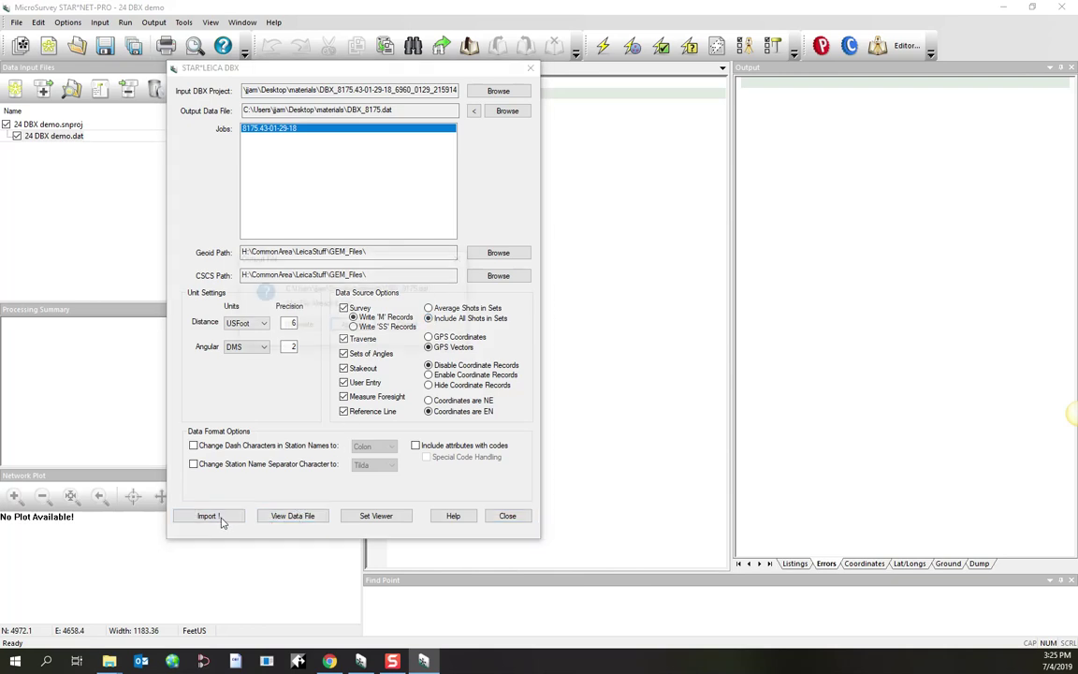
pyautogui.click(335, 323)
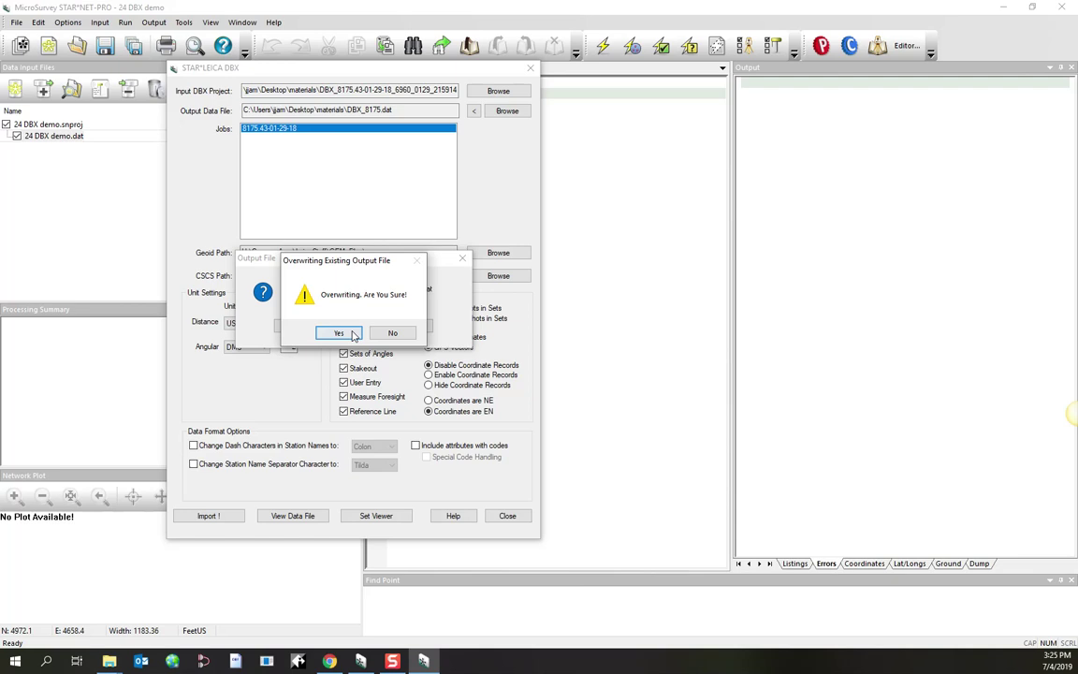
pyautogui.click(339, 332)
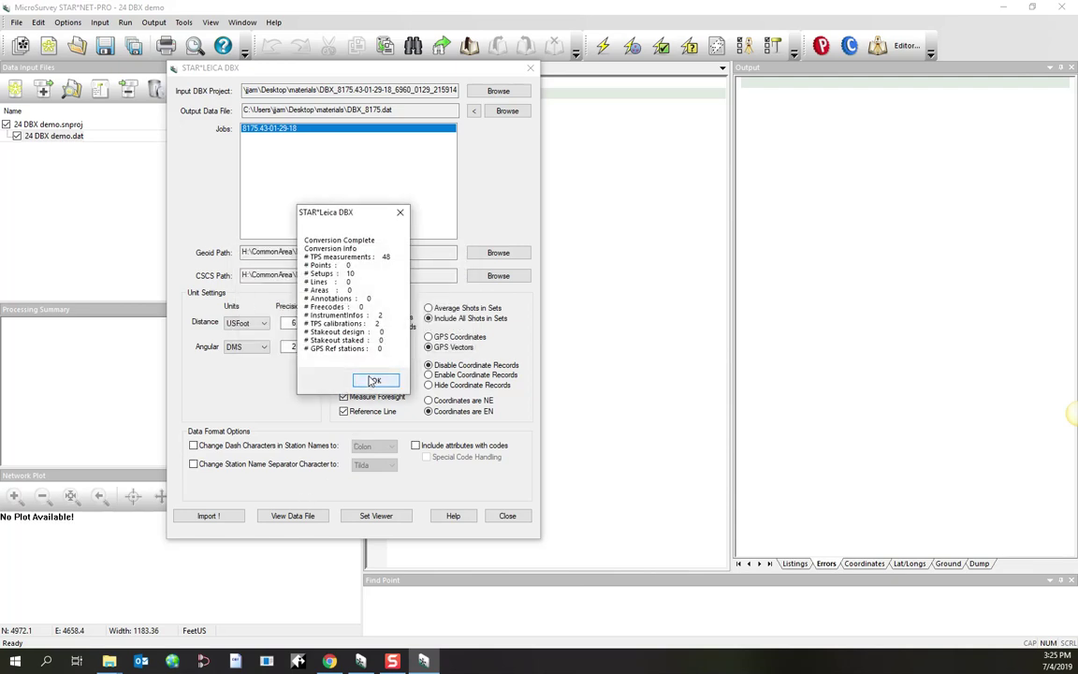
pyautogui.click(375, 380)
pyautogui.click(302, 516)
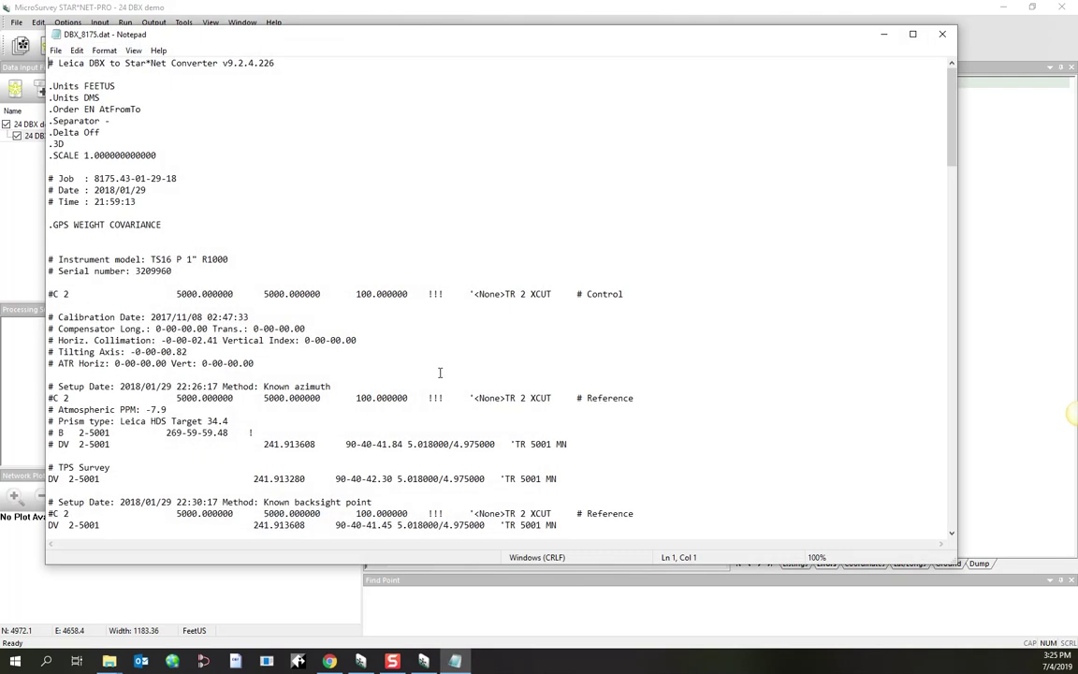
# - Scroll through the Set 1: F1/F2 records in DBX_8175.dat, then close Notepad
pyautogui.moveTo(952, 110); pyautogui.dragTo(938, 187)
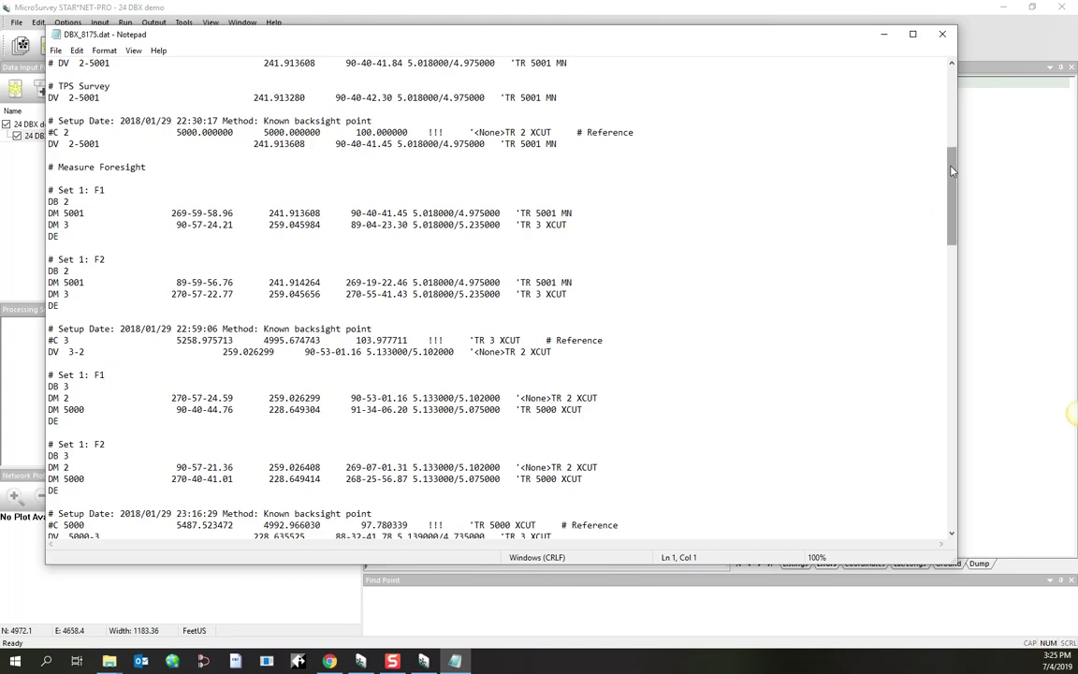
pyautogui.moveTo(953, 175); pyautogui.dragTo(954, 112)
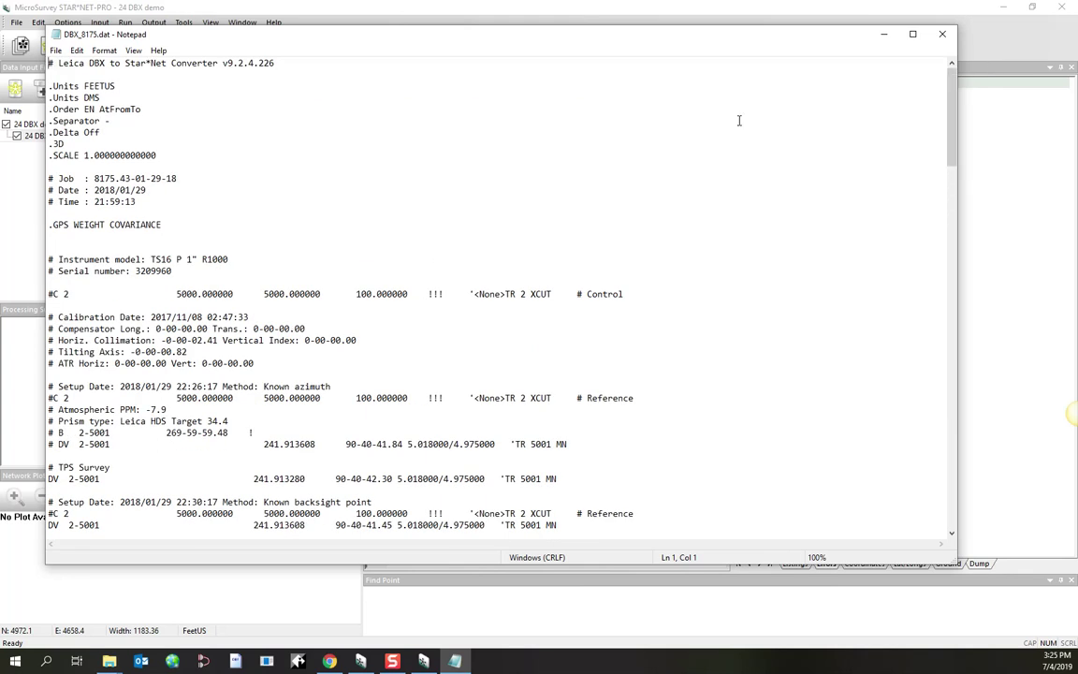
pyautogui.moveTo(957, 106); pyautogui.dragTo(952, 129)
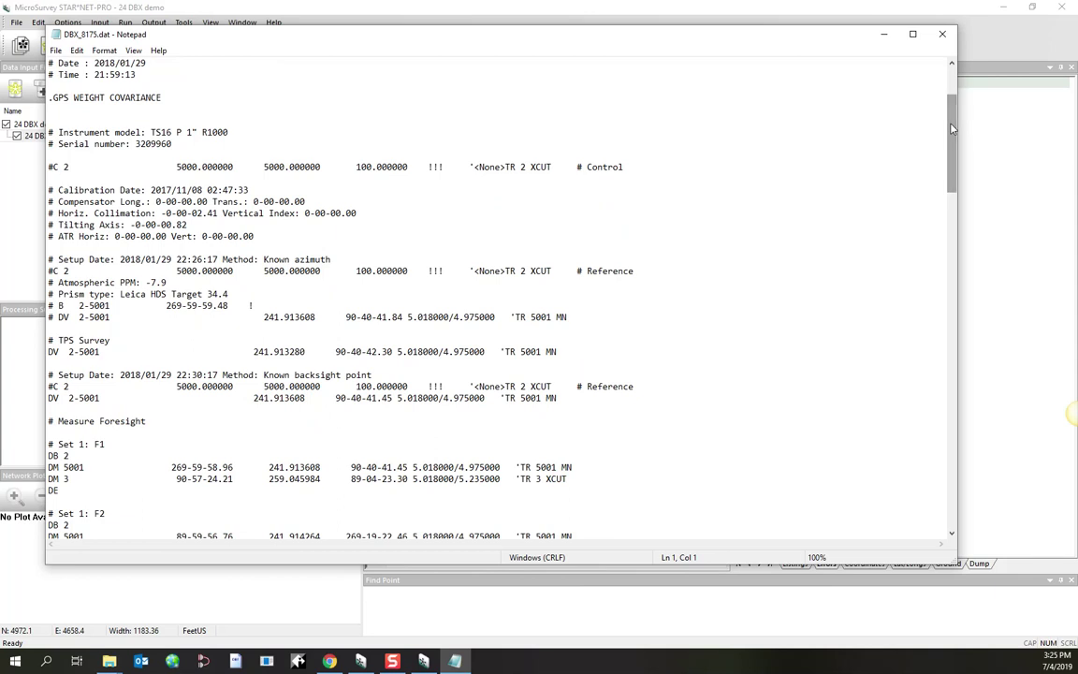
pyautogui.click(942, 34)
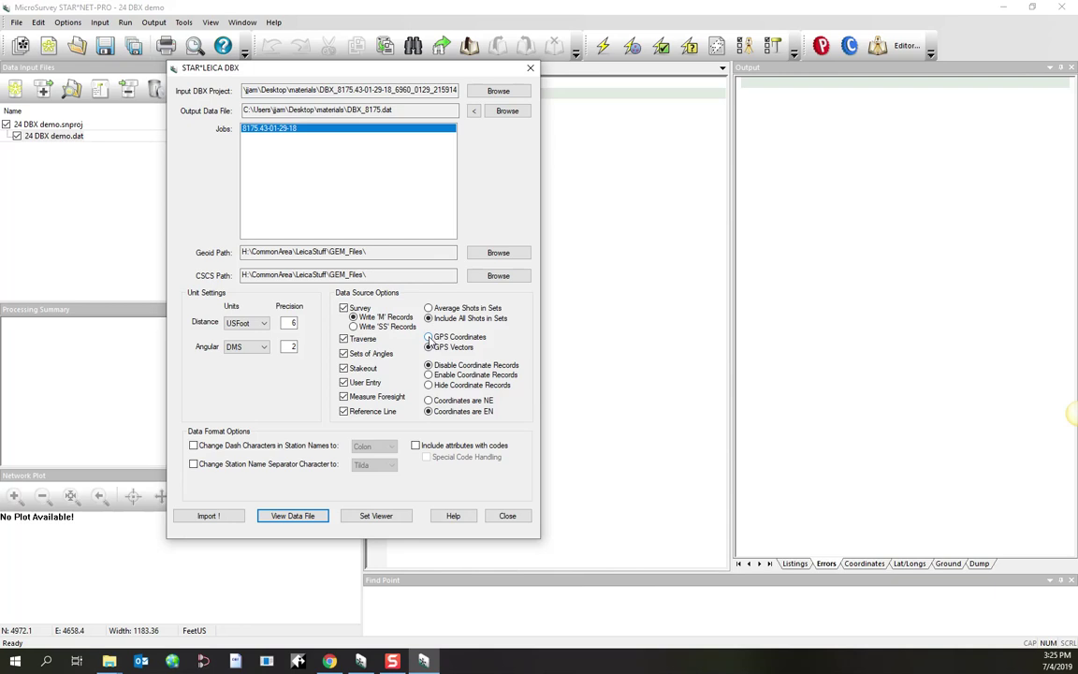
# - Switch the DBX Data Source Options to GPS Coordinates instead of GPS vectors
pyautogui.click(430, 338)
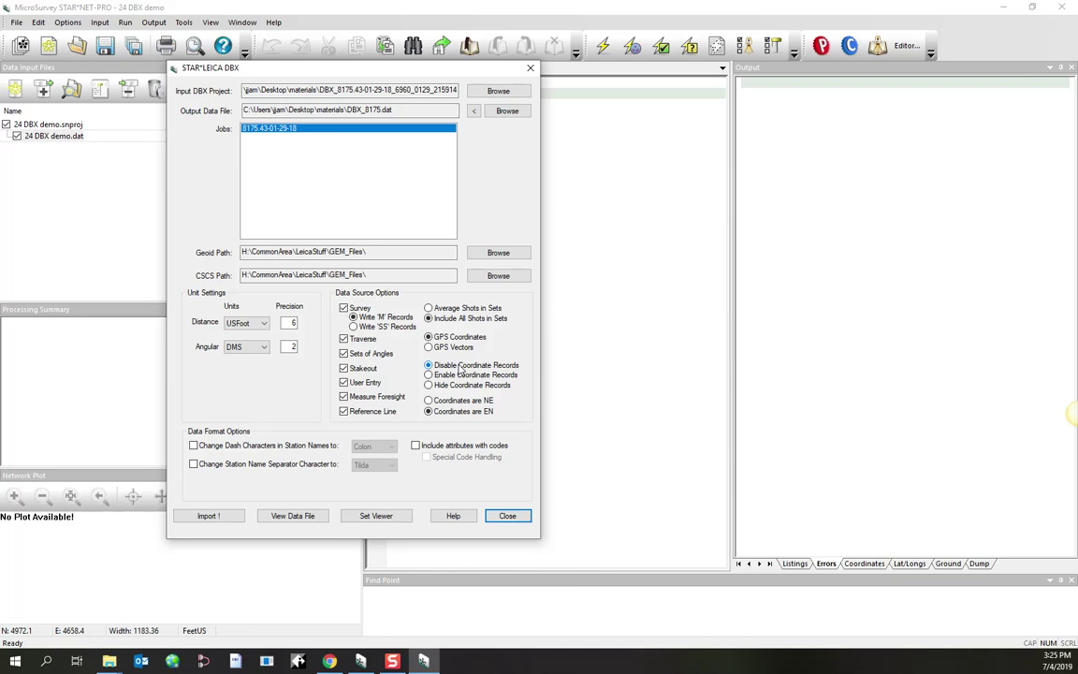
pyautogui.click(429, 377)
# - Rerun the import, overwriting DBX_8175.dat, and view the converted file
pyautogui.click(224, 516)
pyautogui.click(298, 325)
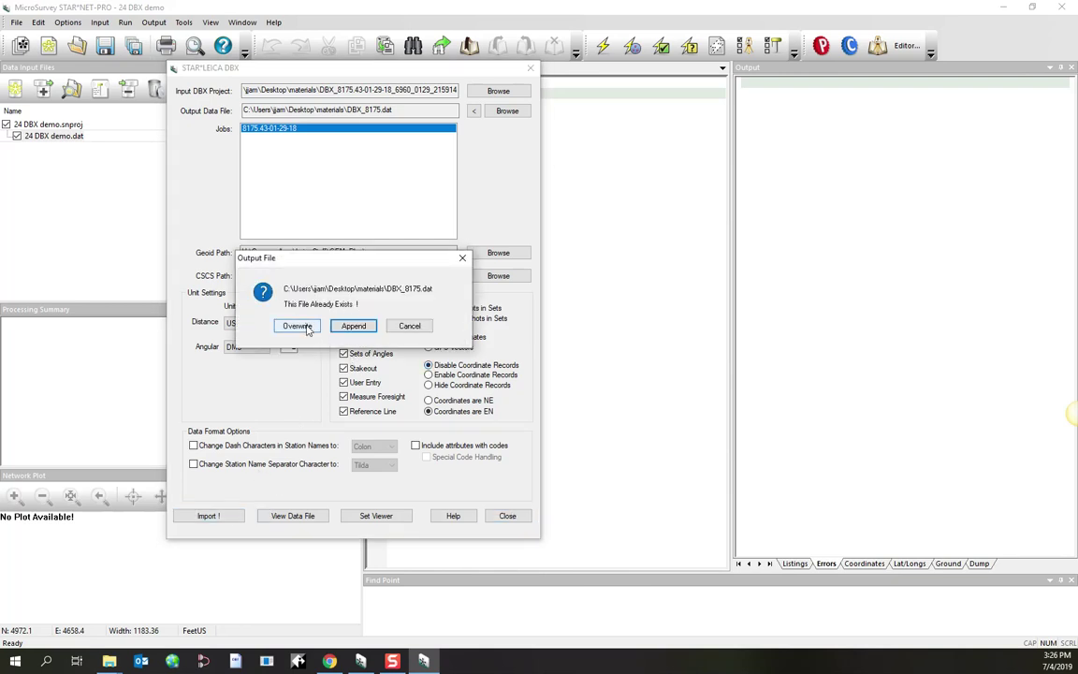
pyautogui.click(337, 333)
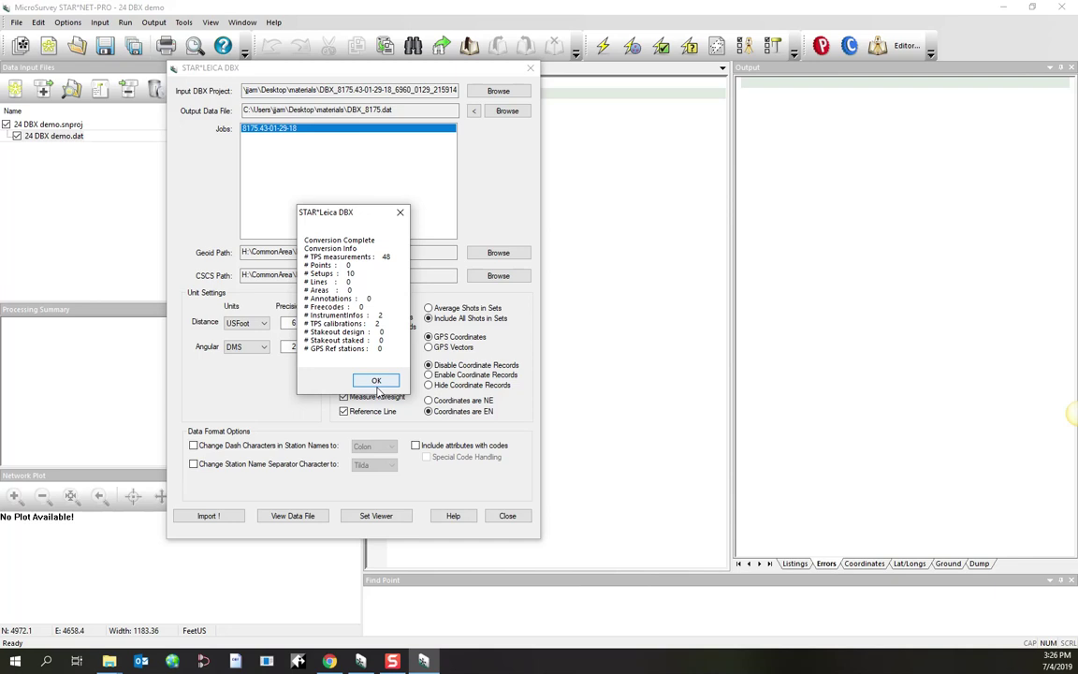
pyautogui.click(375, 378)
pyautogui.click(296, 515)
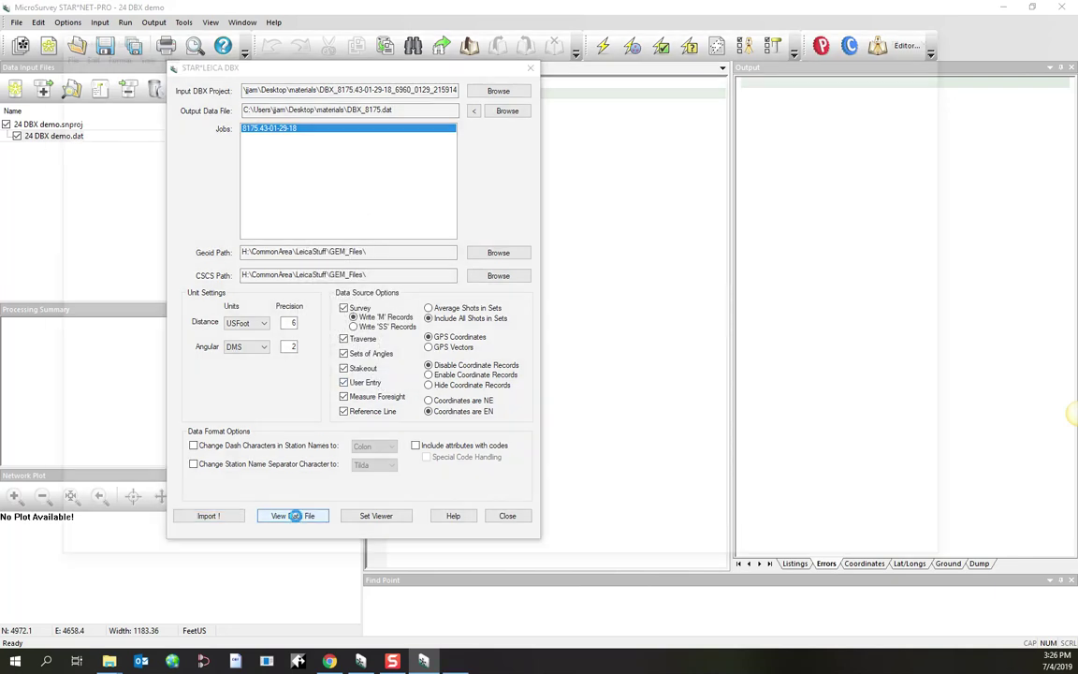
# - Inspect the commented-out C control lines, including C 4, then close Notepad
pyautogui.click(276, 201)
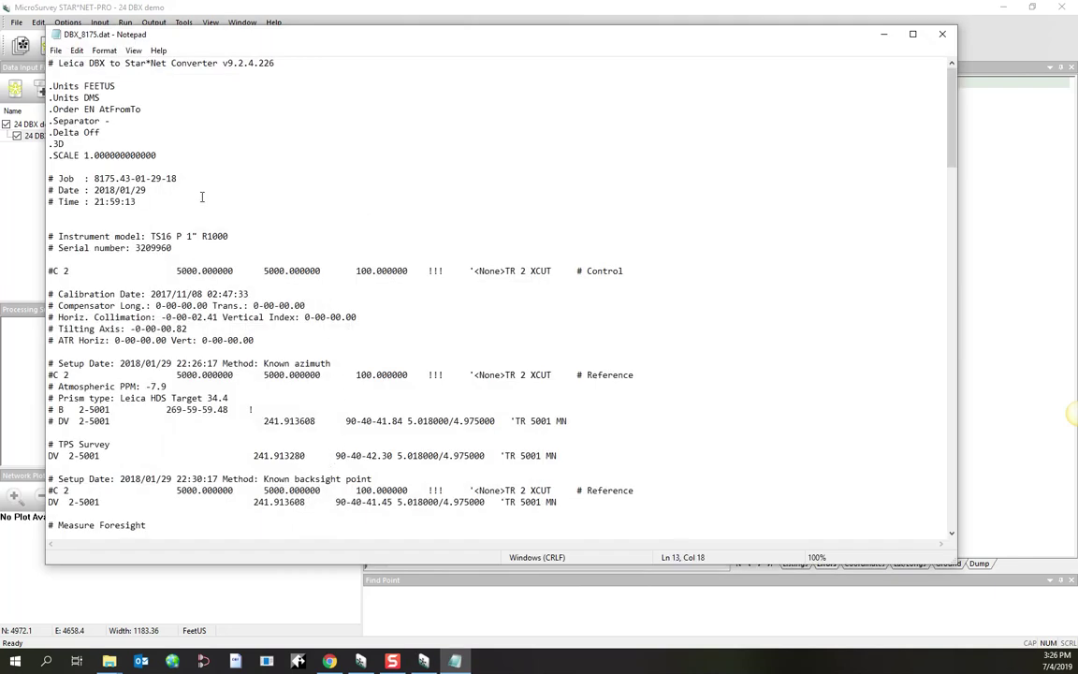
pyautogui.moveTo(53, 270); pyautogui.dragTo(49, 271)
pyautogui.press('Right')
pyautogui.press('Right')
pyautogui.moveTo(52, 270); pyautogui.dragTo(47, 271)
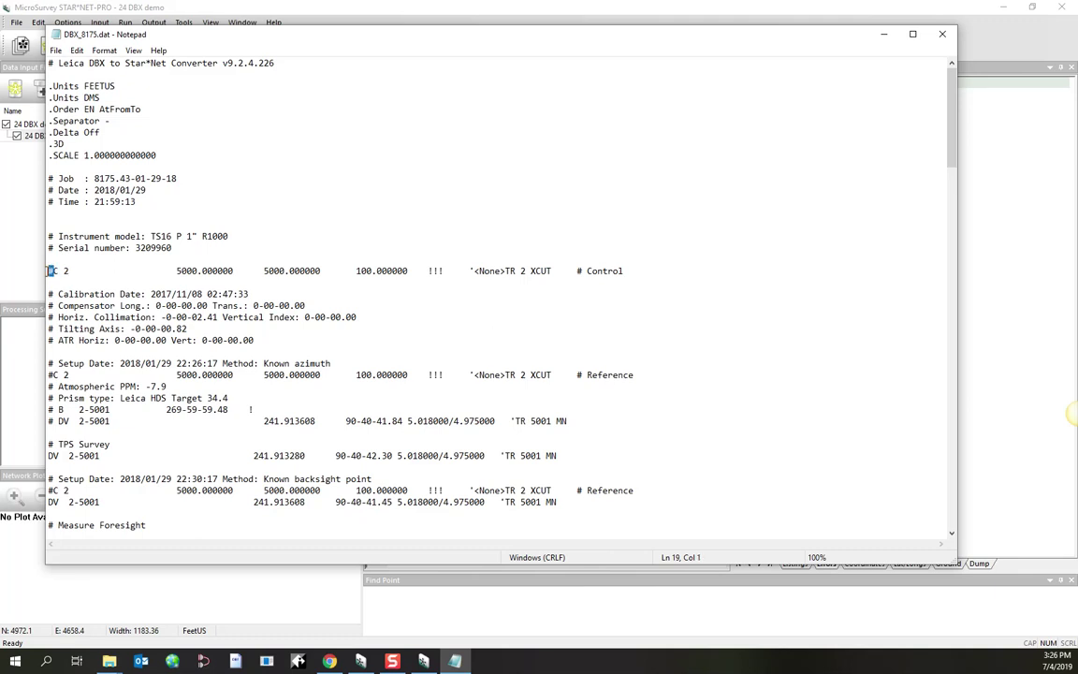
pyautogui.click(143, 296)
pyautogui.scroll(-12, 150, 299)
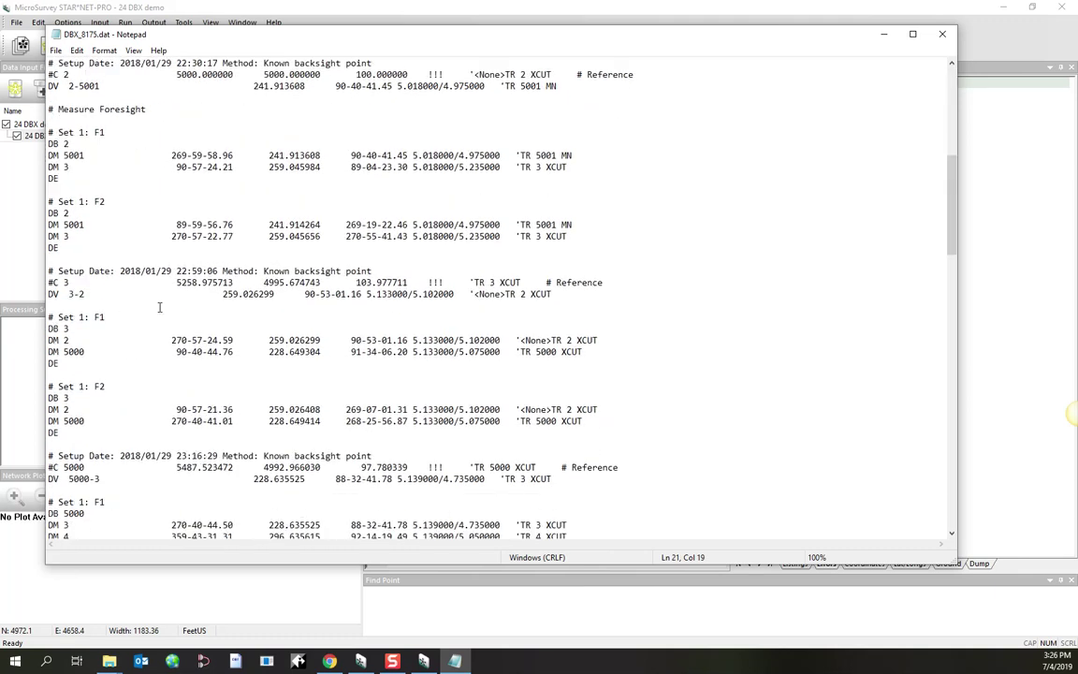
pyautogui.scroll(-14, 160, 307)
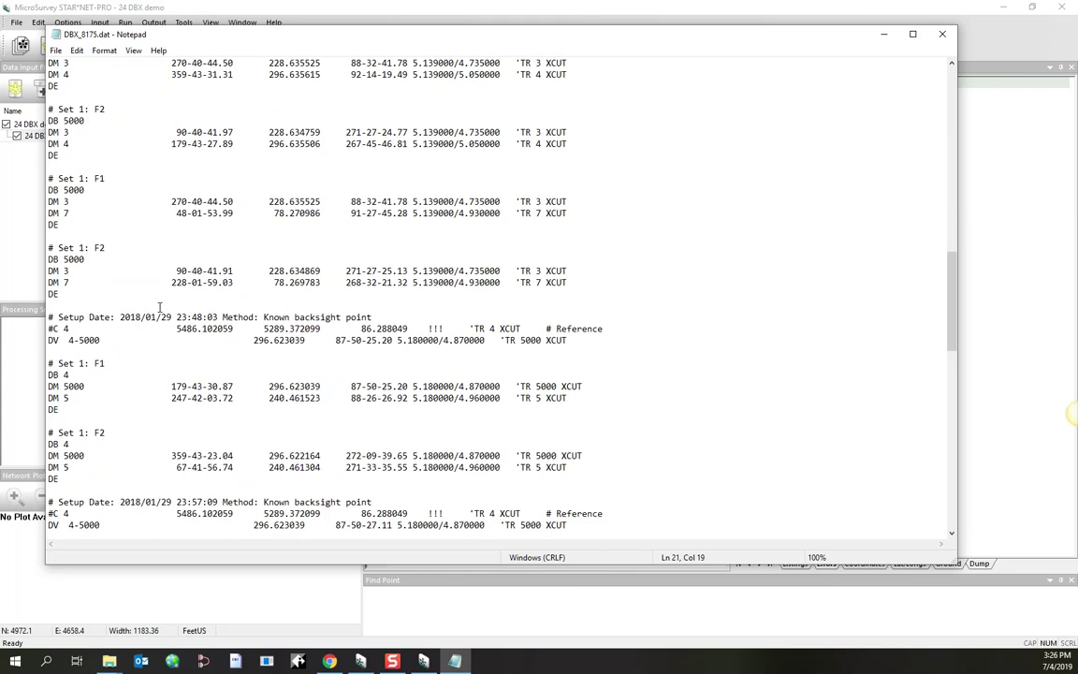
pyautogui.moveTo(55, 329); pyautogui.dragTo(48, 328)
pyautogui.click(942, 34)
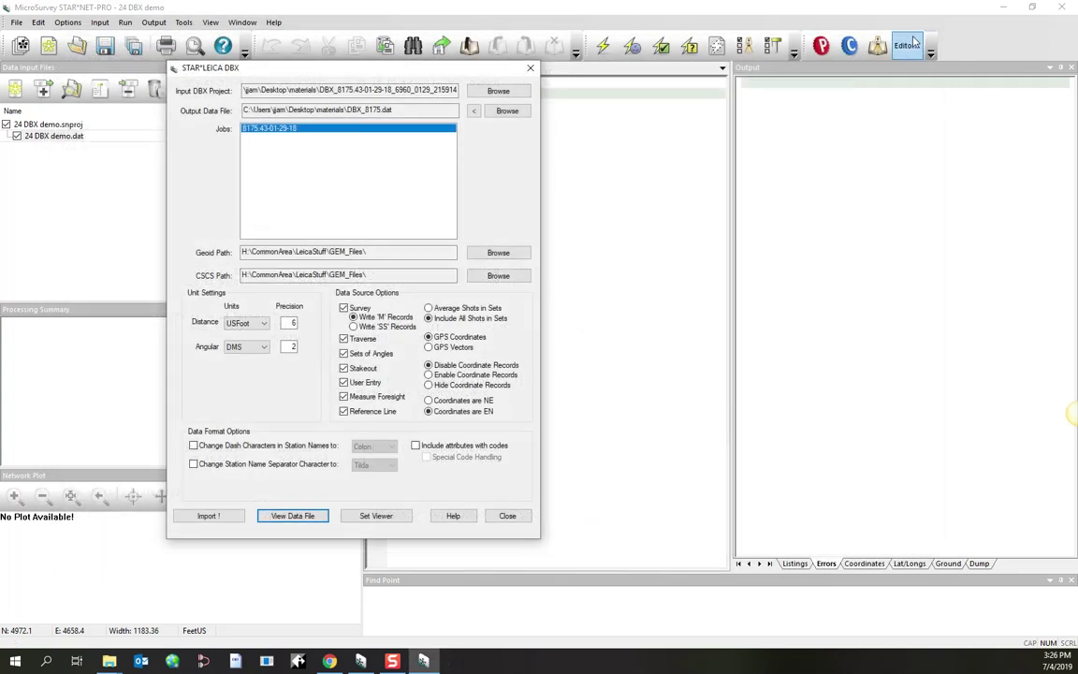
# - Select Enable Coordinate Records, reconvert overwriting DBX_8175.dat, and view the file
pyautogui.click(439, 375)
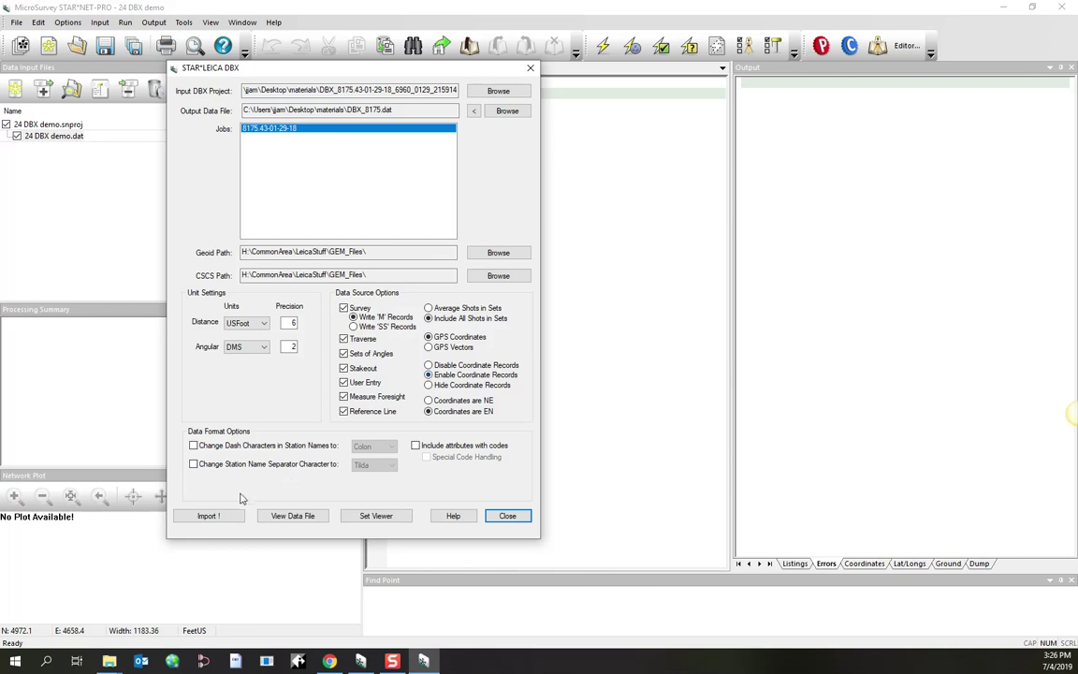
pyautogui.click(207, 516)
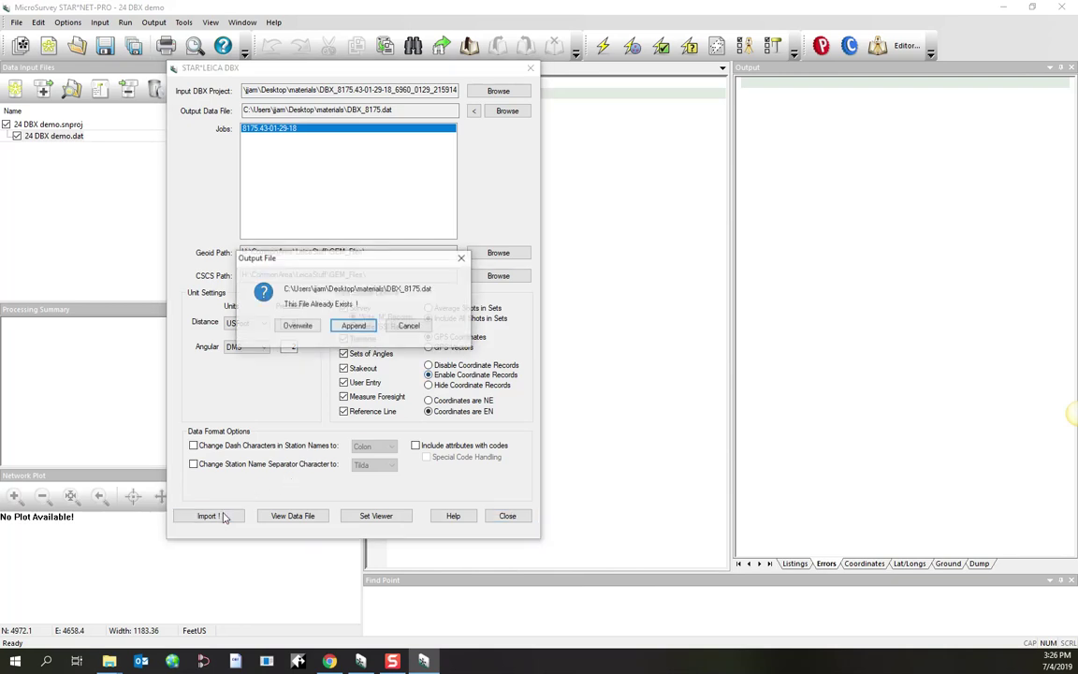
pyautogui.click(298, 326)
pyautogui.click(339, 332)
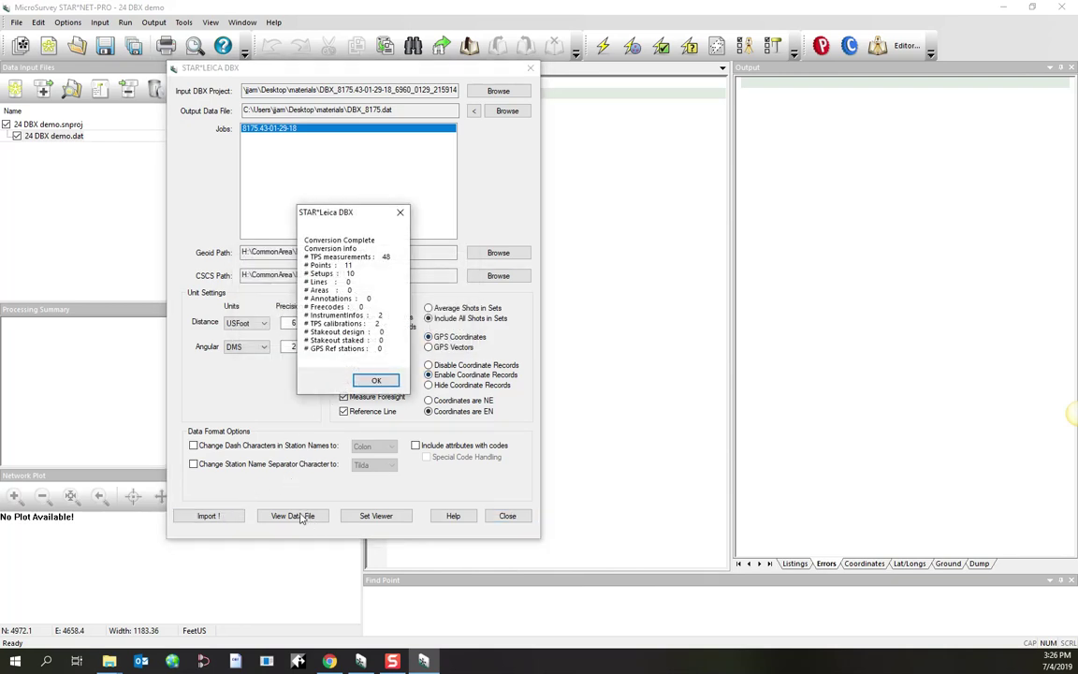
pyautogui.click(379, 380)
pyautogui.click(299, 517)
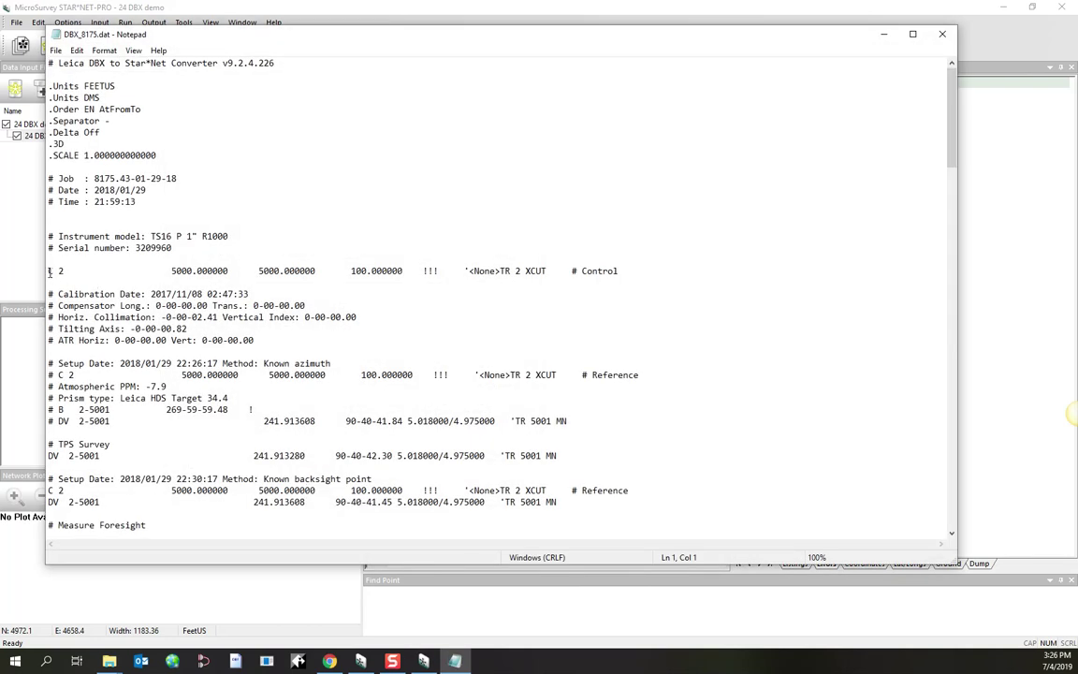
# - Check the uncommented C 2 and C 3 records and their !!! fixity flags, then close Notepad
pyautogui.moveTo(48, 271); pyautogui.dragTo(256, 270)
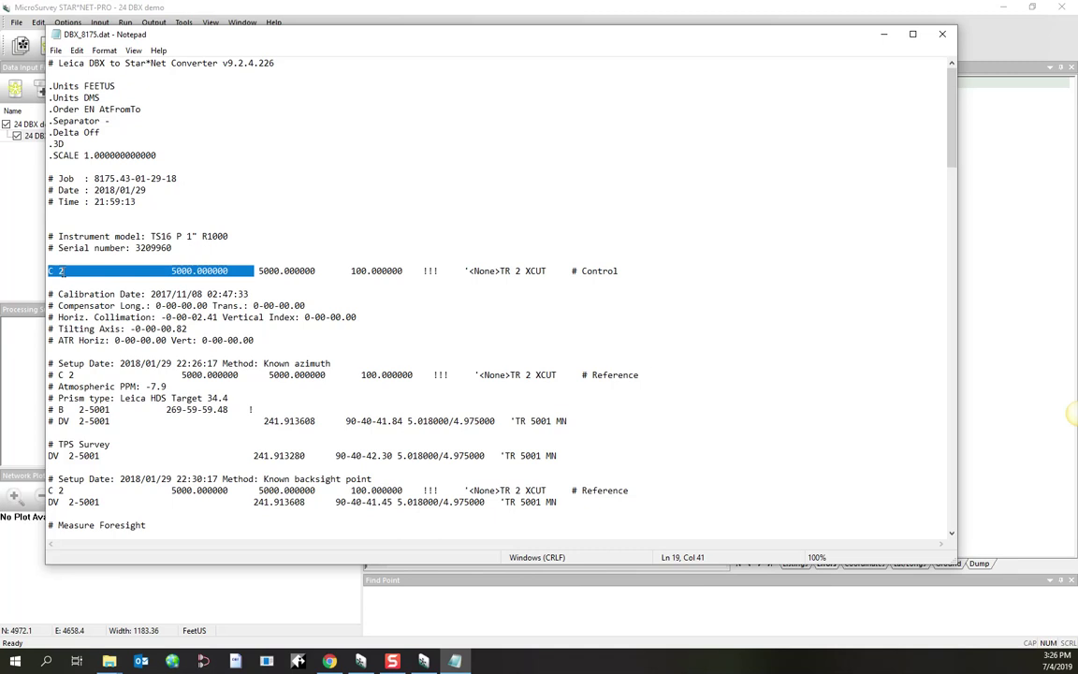
pyautogui.press('Left')
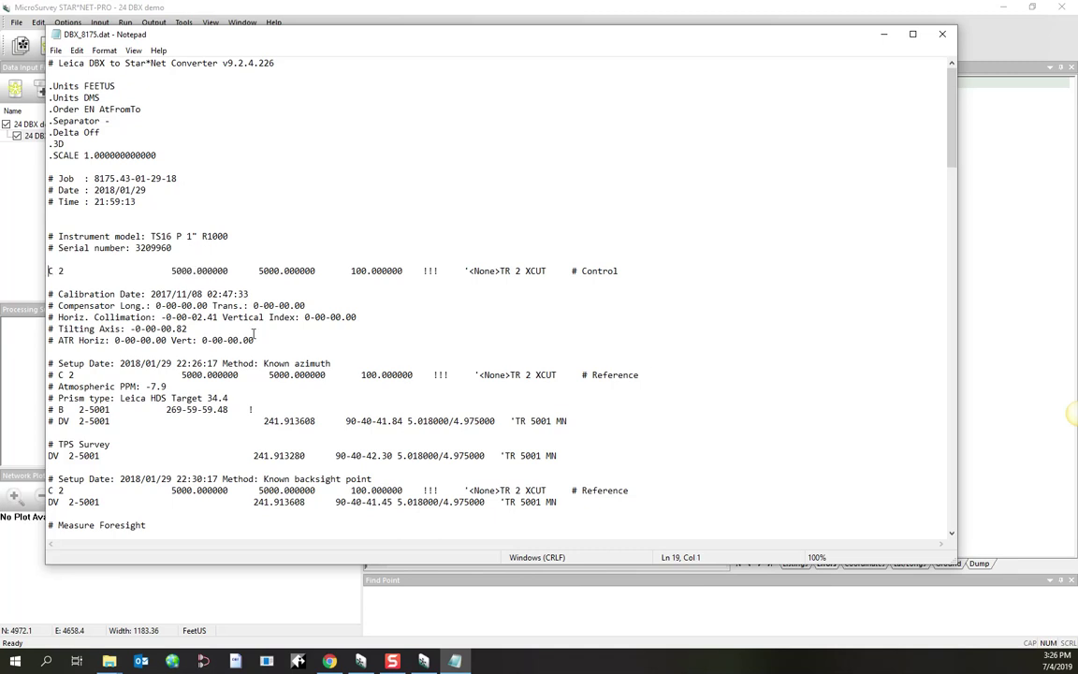
pyautogui.moveTo(429, 271); pyautogui.dragTo(424, 271)
pyautogui.click(199, 435)
pyautogui.scroll(-4, 200, 438)
pyautogui.scroll(-1, 199, 438)
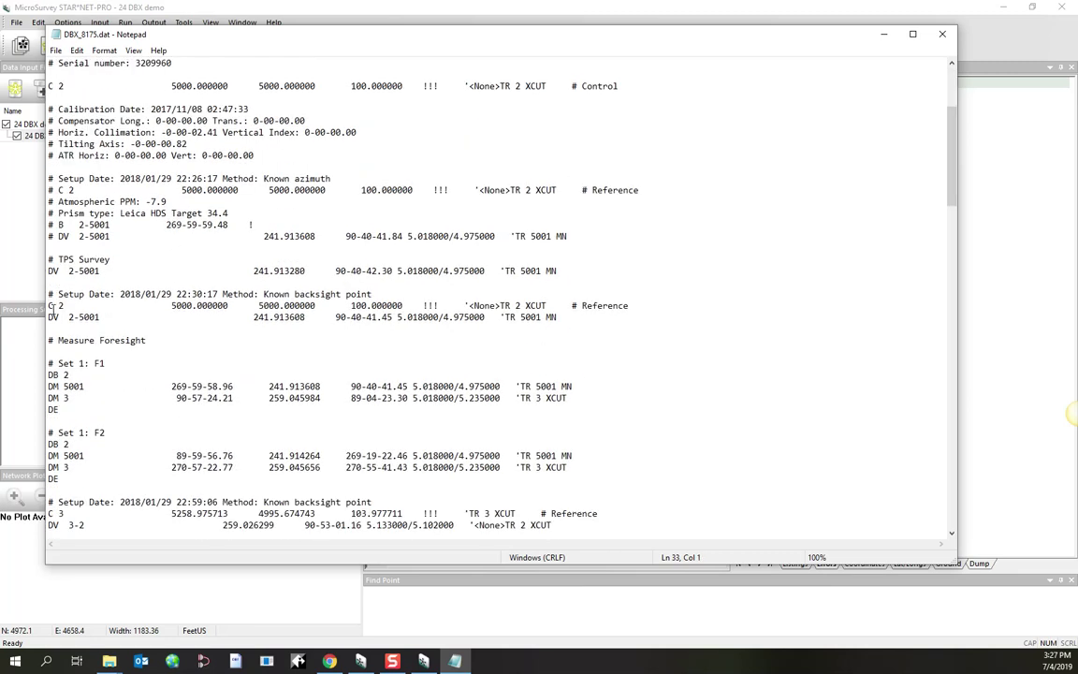
pyautogui.moveTo(49, 305); pyautogui.dragTo(444, 306)
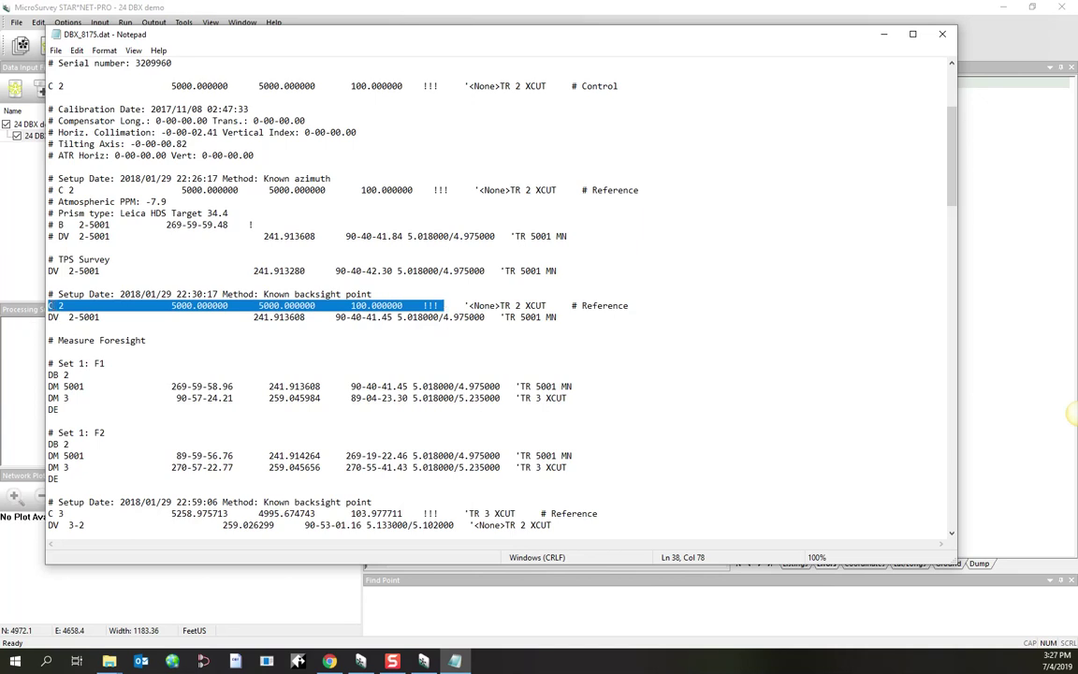
pyautogui.click(52, 306)
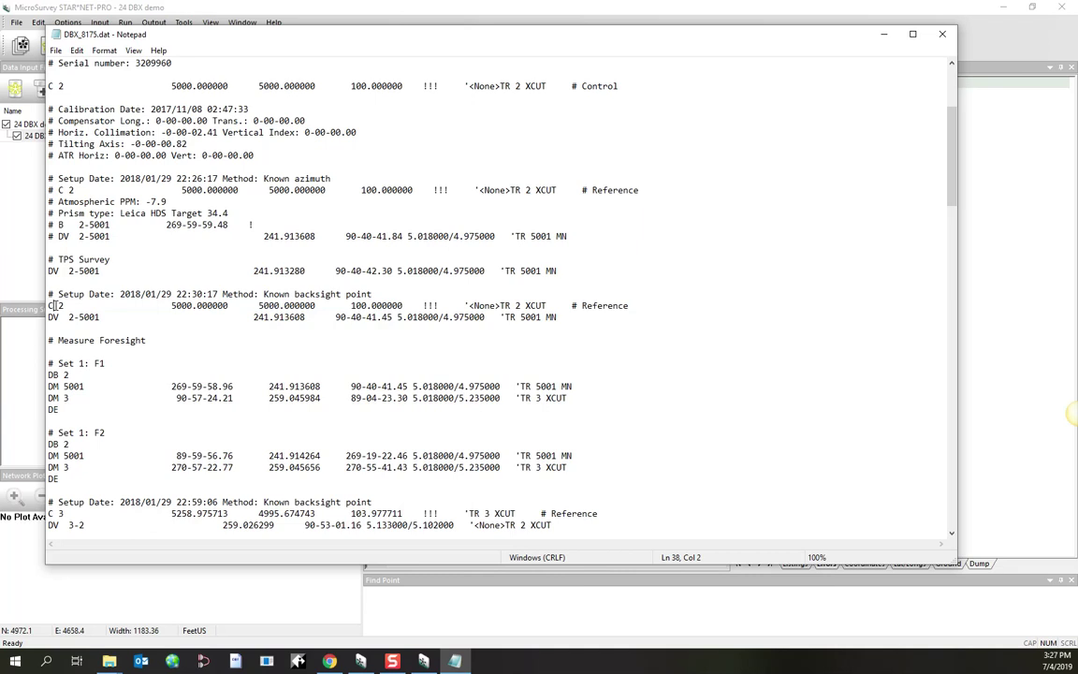
pyautogui.click(319, 454)
pyautogui.scroll(-4, 319, 454)
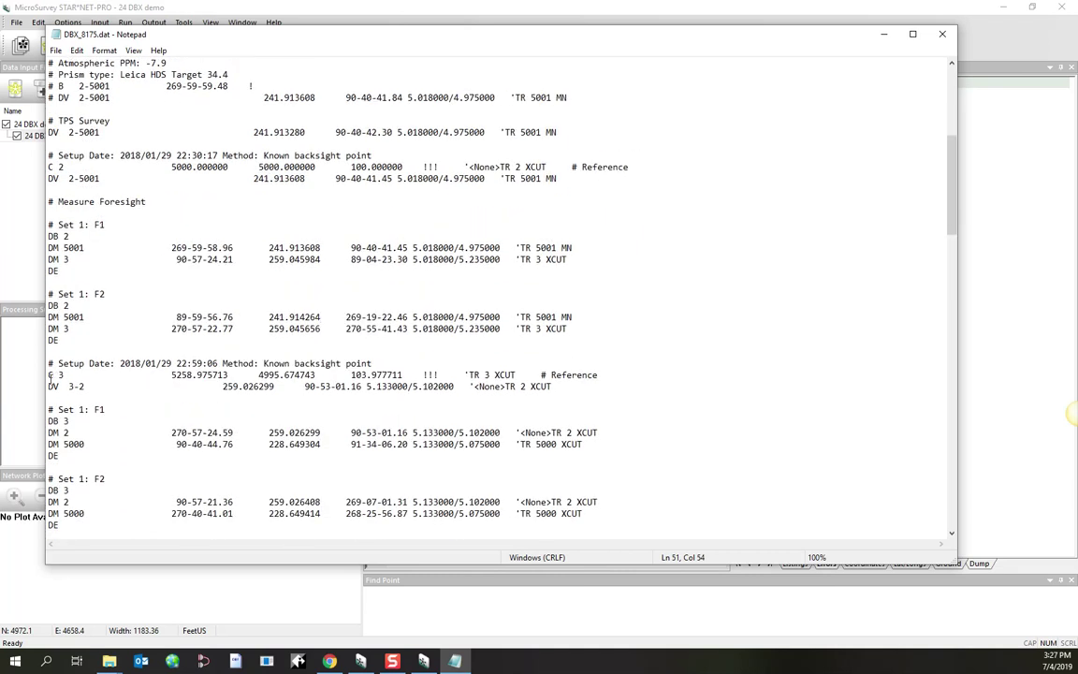
pyautogui.moveTo(49, 374); pyautogui.dragTo(446, 375)
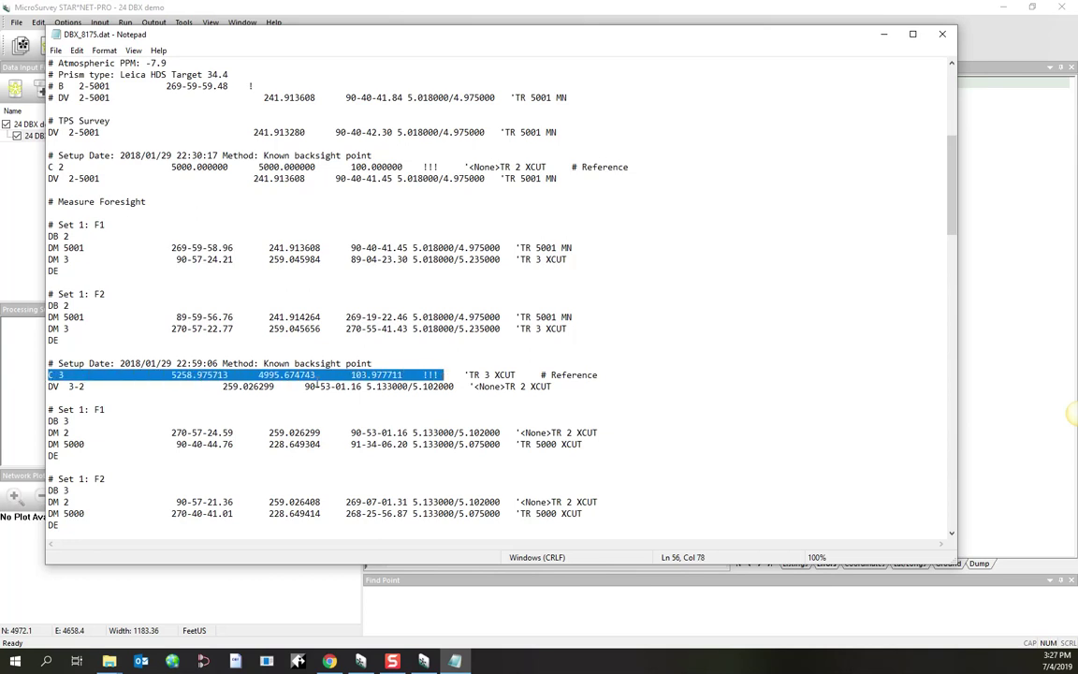
pyautogui.click(942, 34)
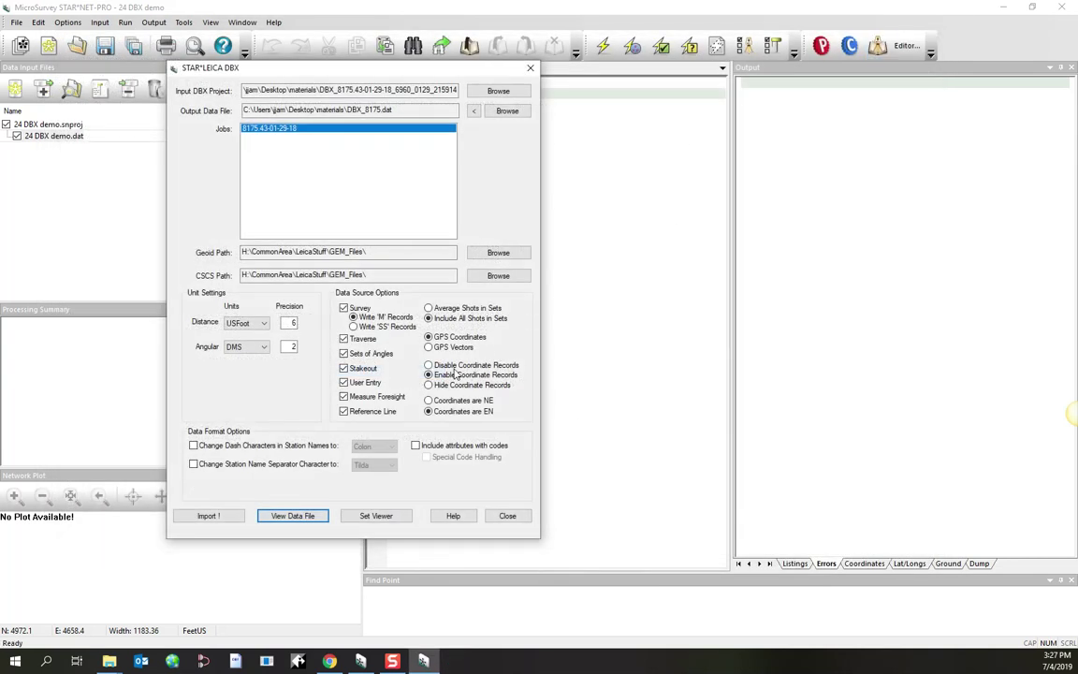
# - Reconvert the DBX job with Hide Coordinate Records, overwriting DBX_8175.dat
pyautogui.click(428, 387)
pyautogui.click(210, 516)
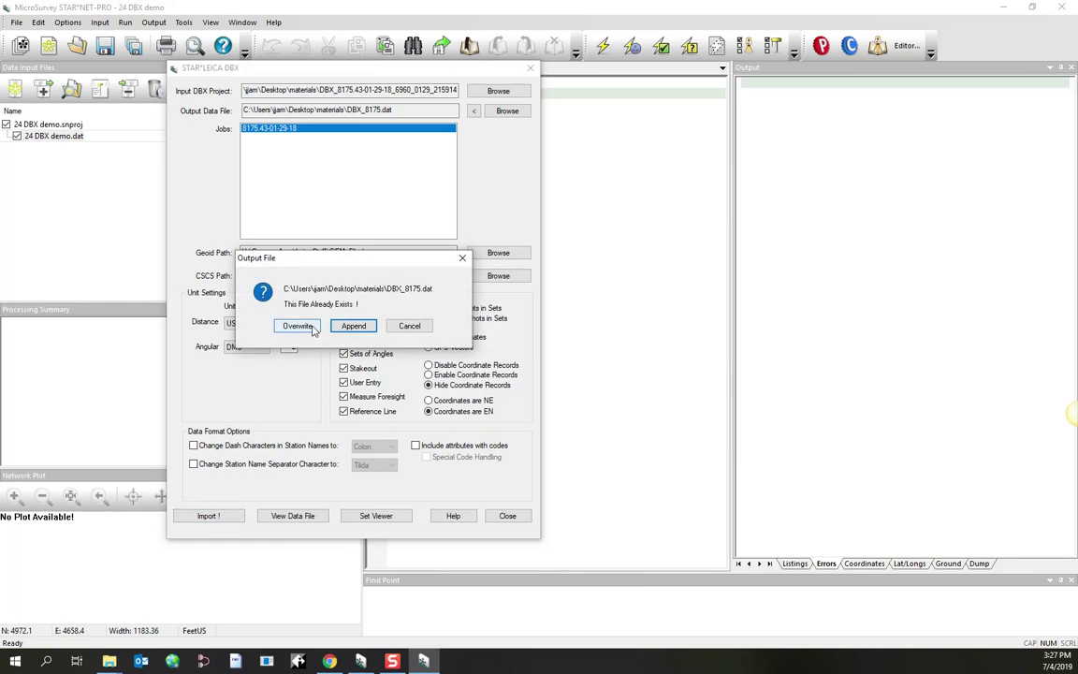
pyautogui.click(297, 326)
pyautogui.click(333, 334)
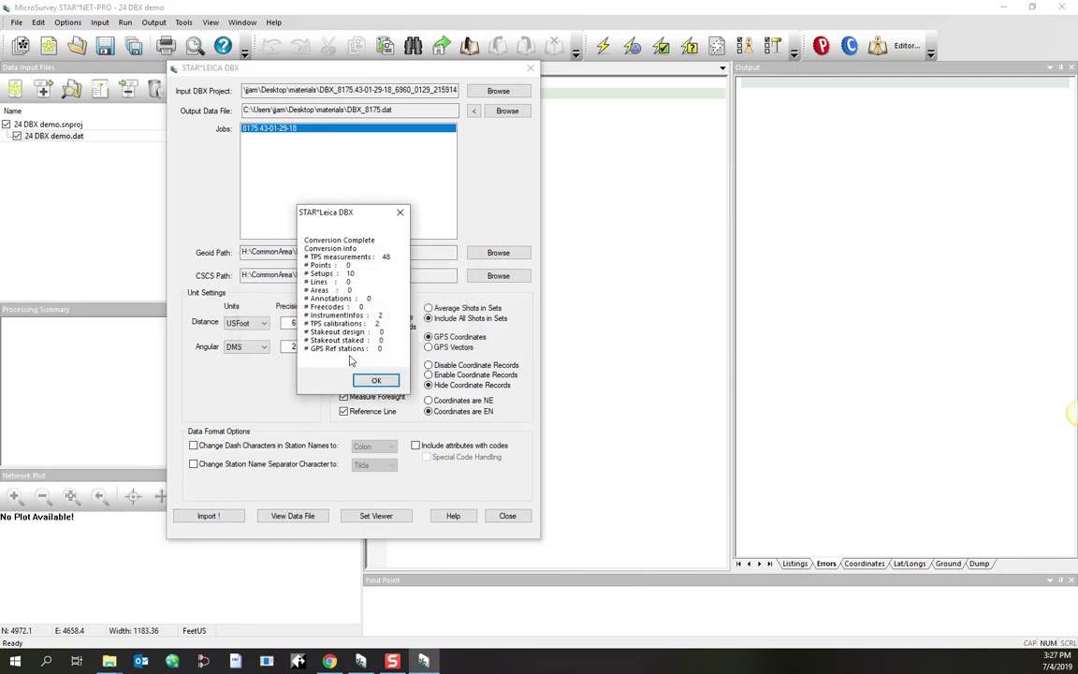
pyautogui.click(376, 380)
# - Review the reconverted DBX_8175.dat in Notepad, then close it
pyautogui.click(293, 516)
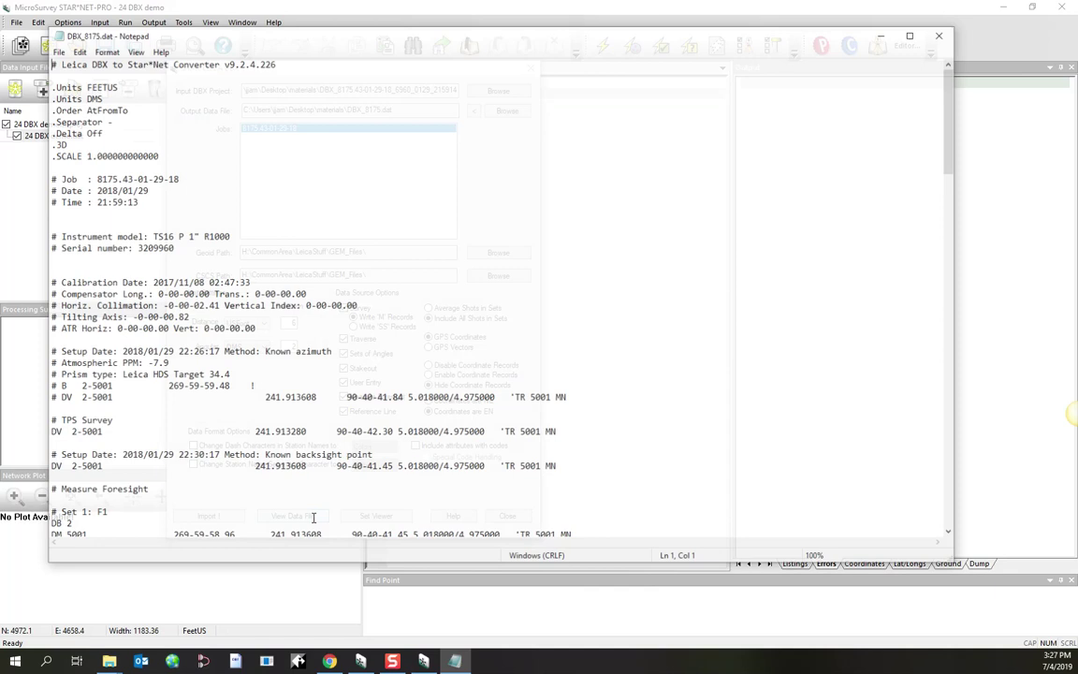
pyautogui.click(226, 329)
pyautogui.scroll(-5, 272, 283)
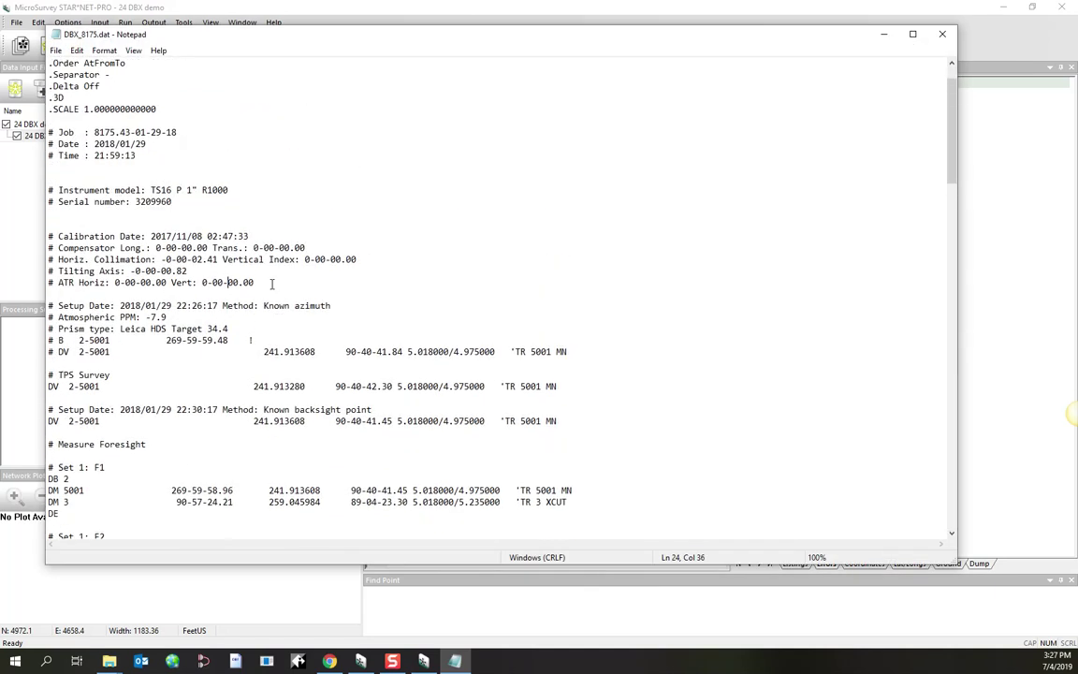
pyautogui.scroll(-5, 271, 283)
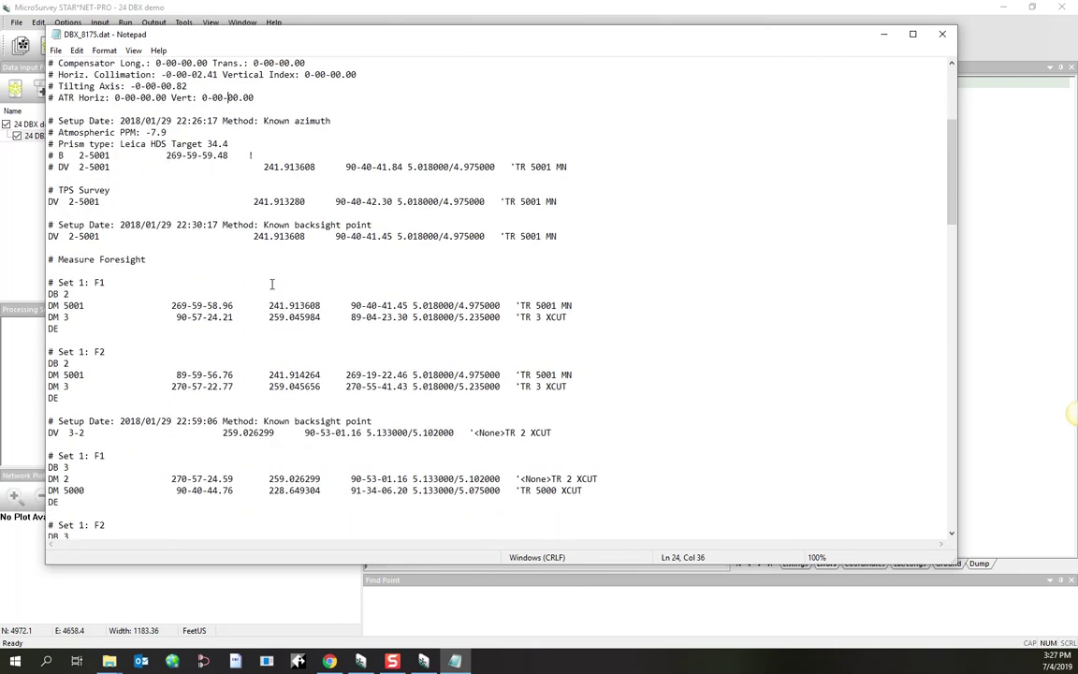
pyautogui.scroll(7, 271, 283)
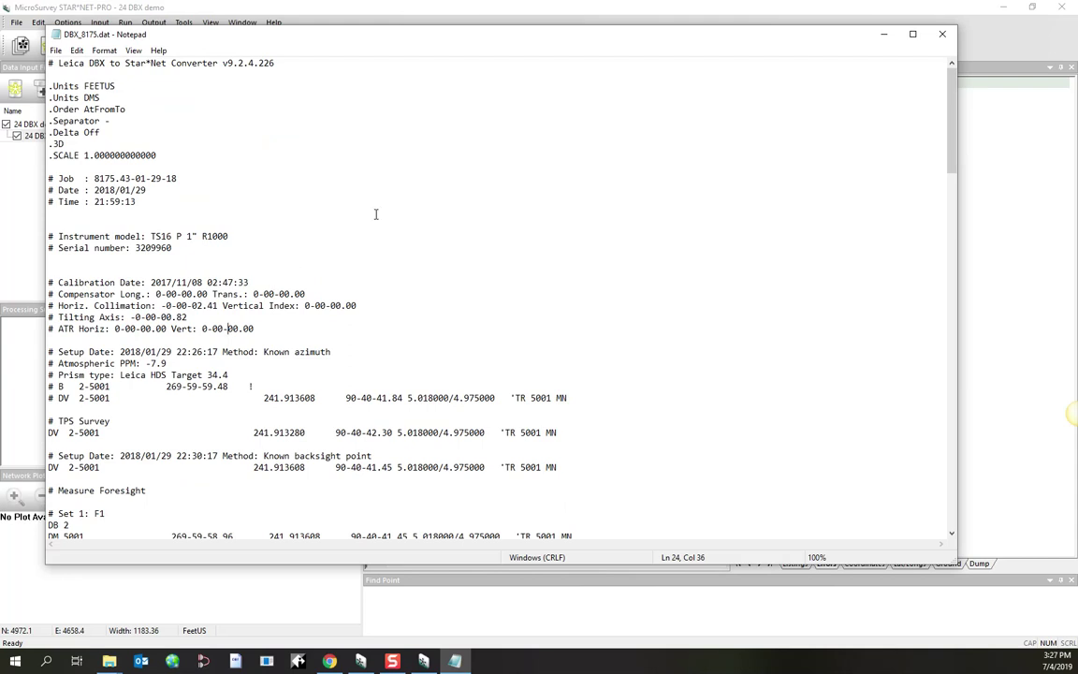
pyautogui.click(944, 34)
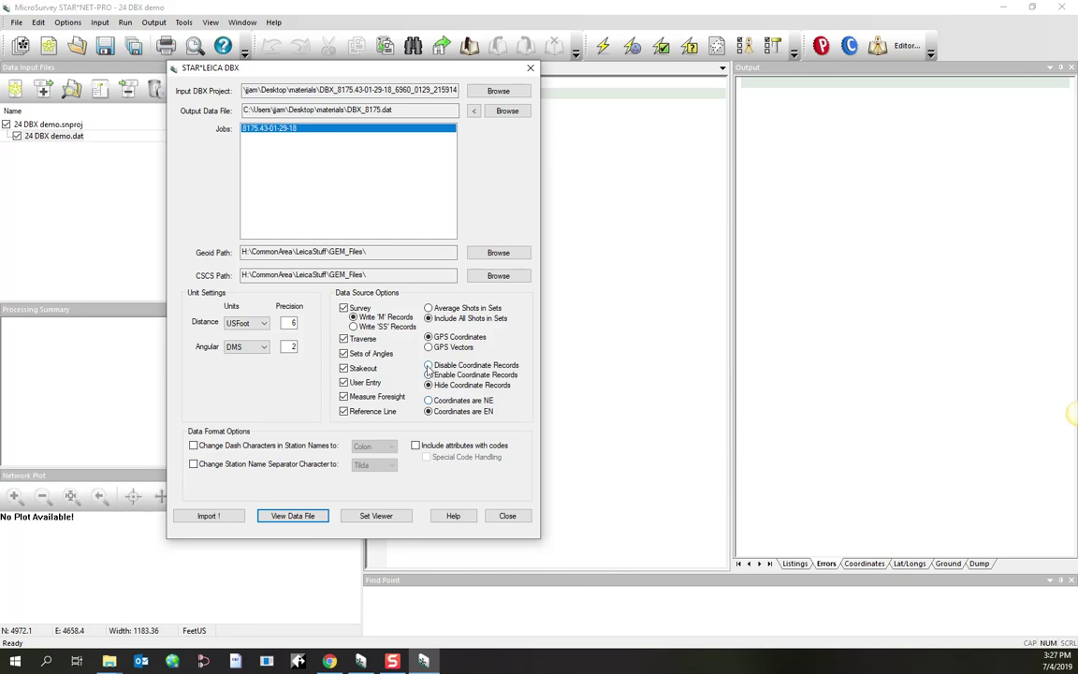
# - Choose Disable Coordinate Records and Coordinates are NE, and enable changing station-name dashes to Colon
pyautogui.click(428, 366)
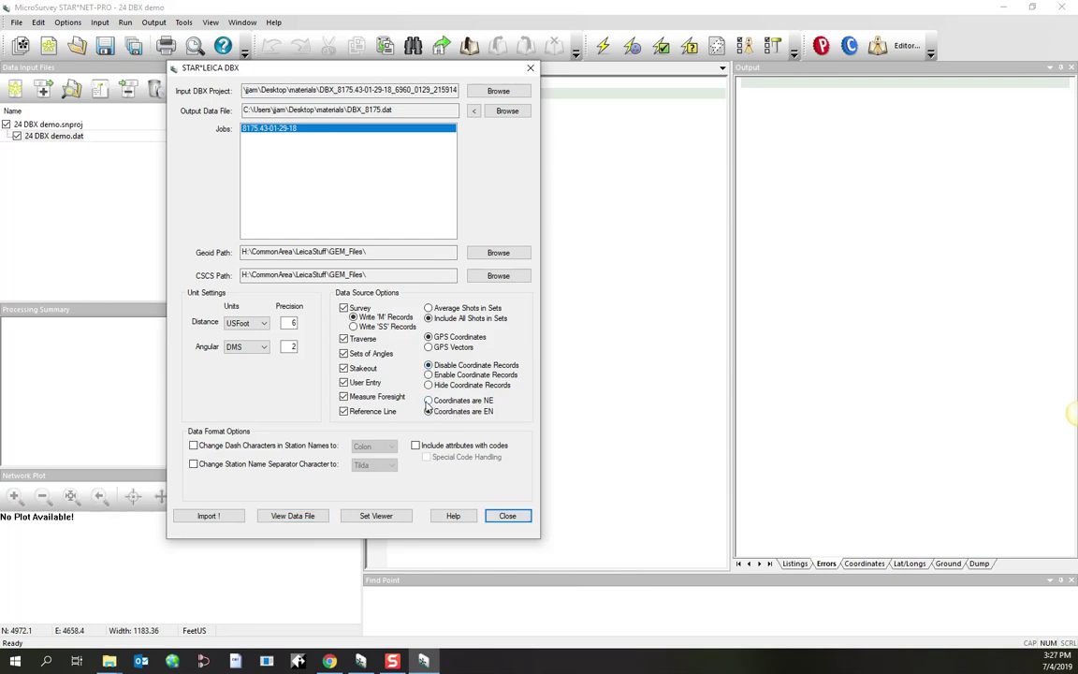
pyautogui.click(428, 400)
pyautogui.click(429, 401)
pyautogui.click(430, 412)
pyautogui.click(430, 400)
pyautogui.click(194, 446)
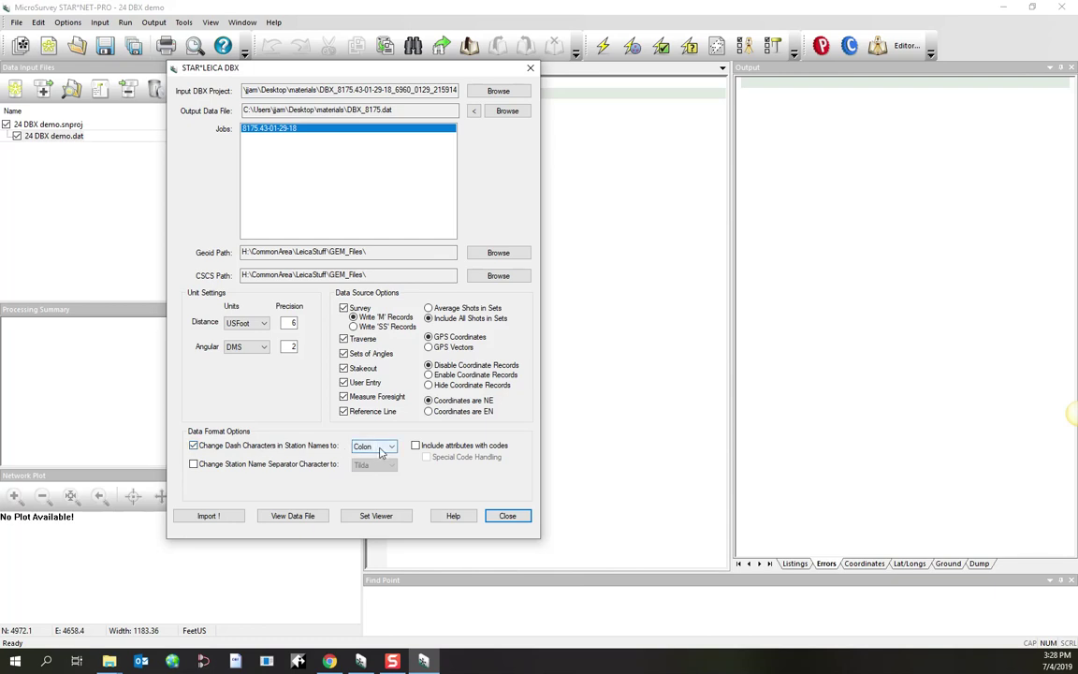
# - Switch the dash replacement character to Underline, leaving Change Station Name Separator Character unchecked
pyautogui.click(383, 451)
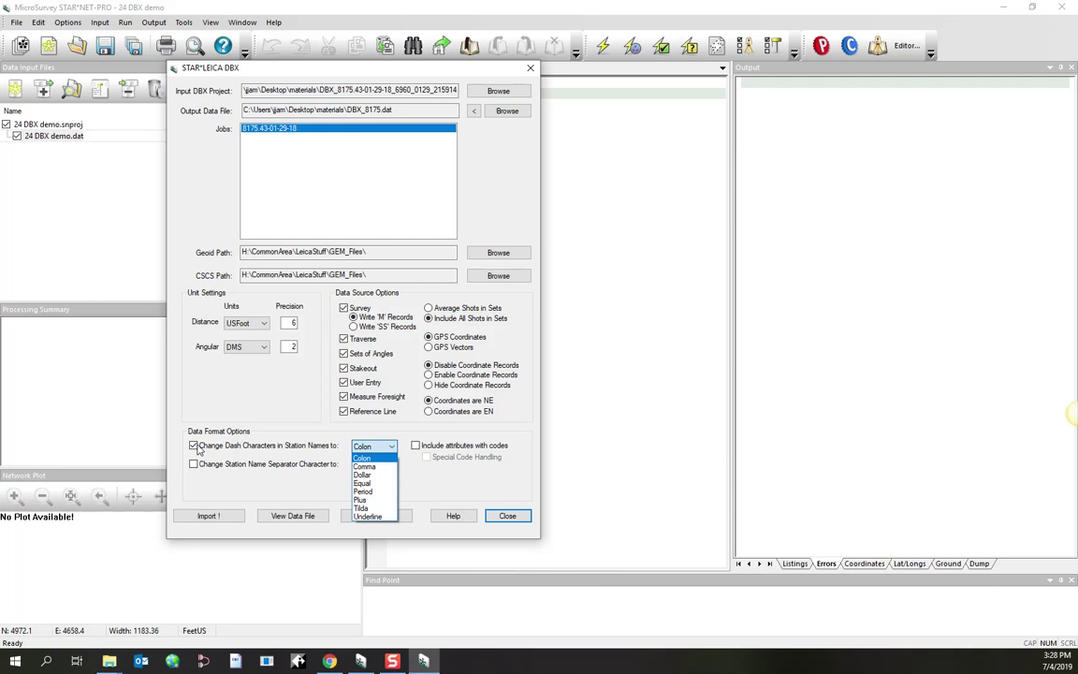
pyautogui.click(374, 516)
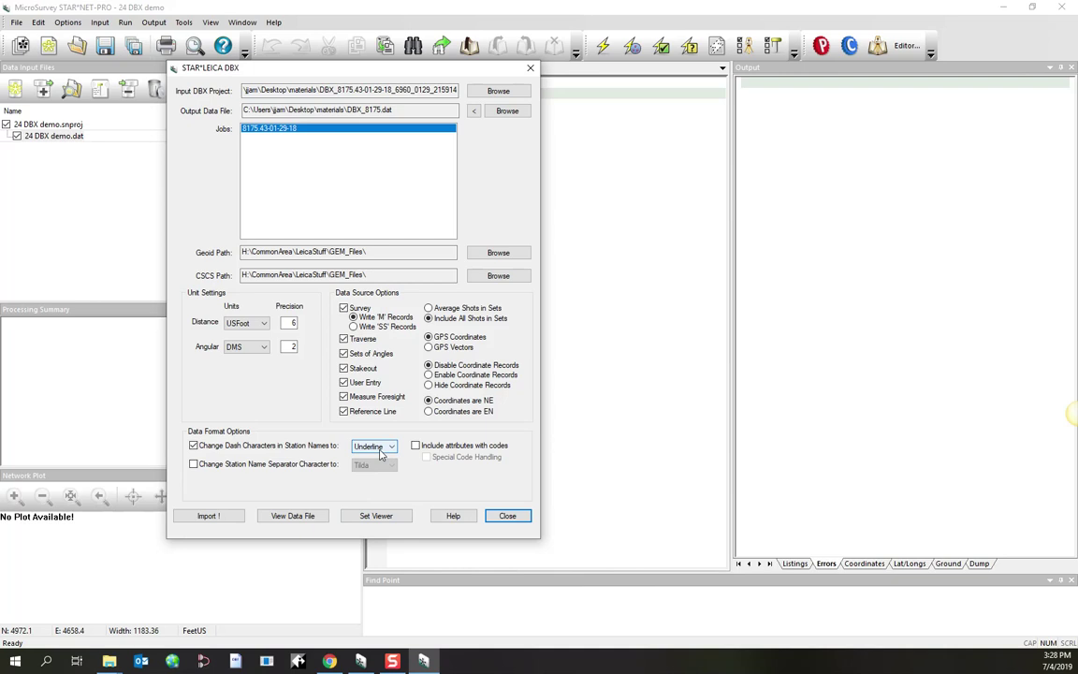
pyautogui.click(193, 446)
pyautogui.click(193, 465)
pyautogui.click(391, 466)
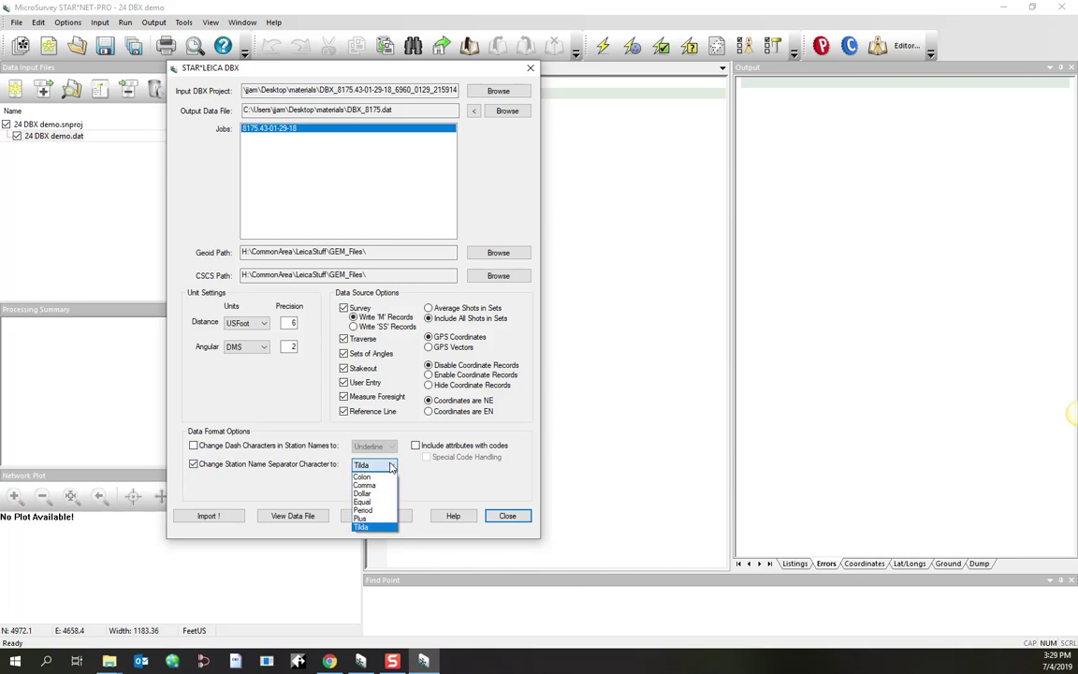
pyautogui.click(193, 470)
pyautogui.click(193, 446)
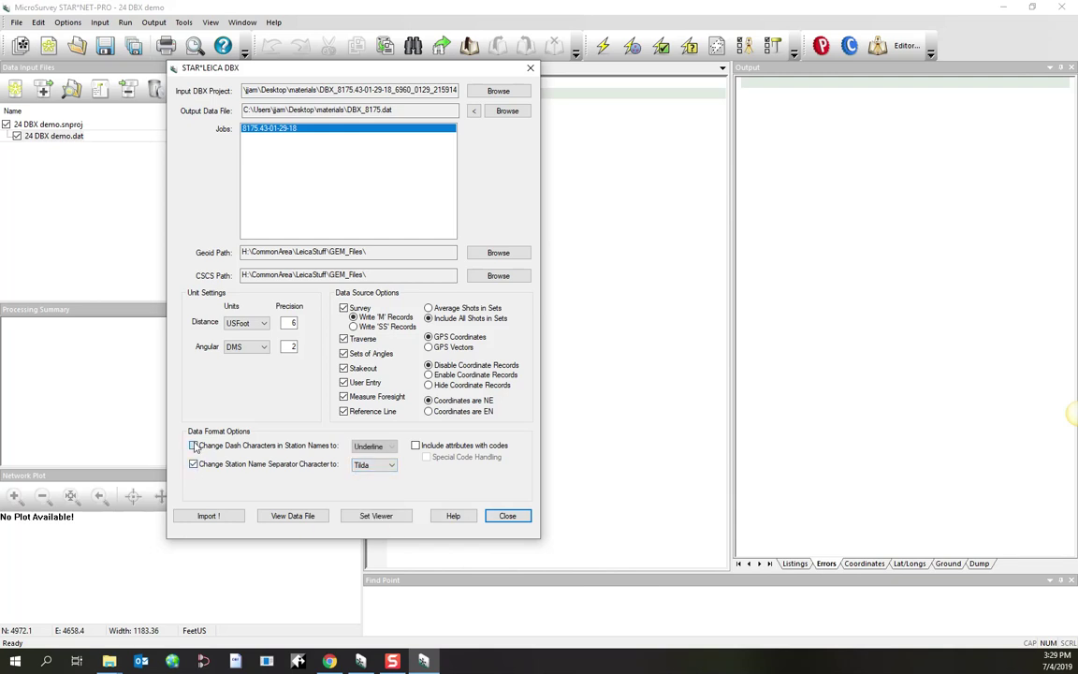
pyautogui.click(193, 465)
pyautogui.click(194, 465)
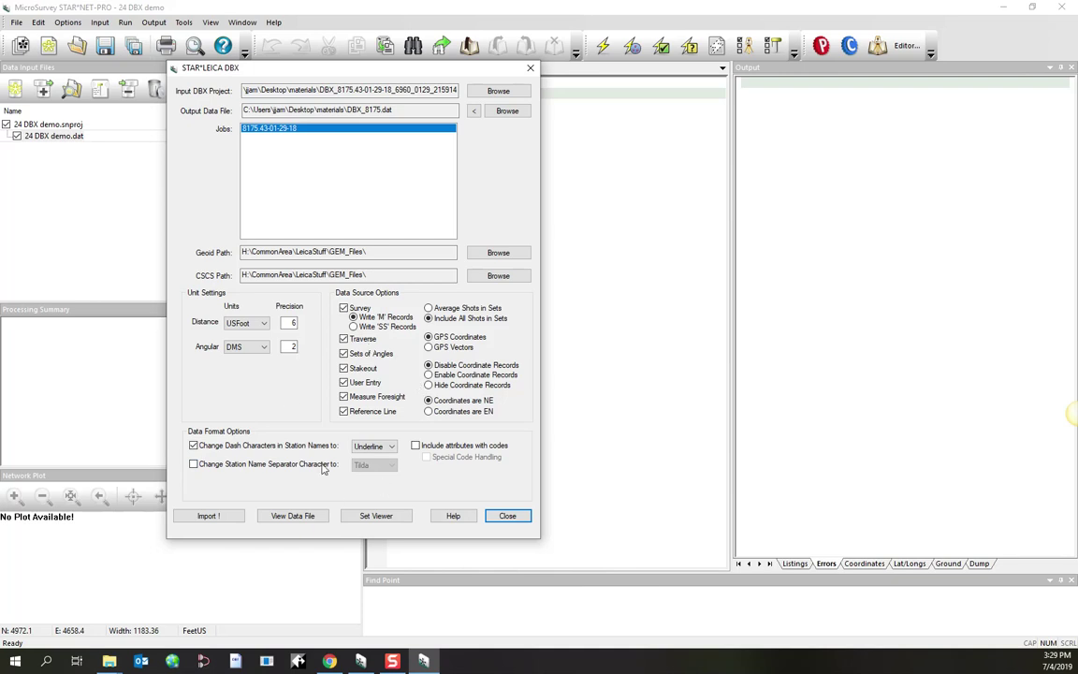
# - Convert the DBX job again, overwriting DBX_8175.dat, and dismiss the conversion summary
pyautogui.click(211, 519)
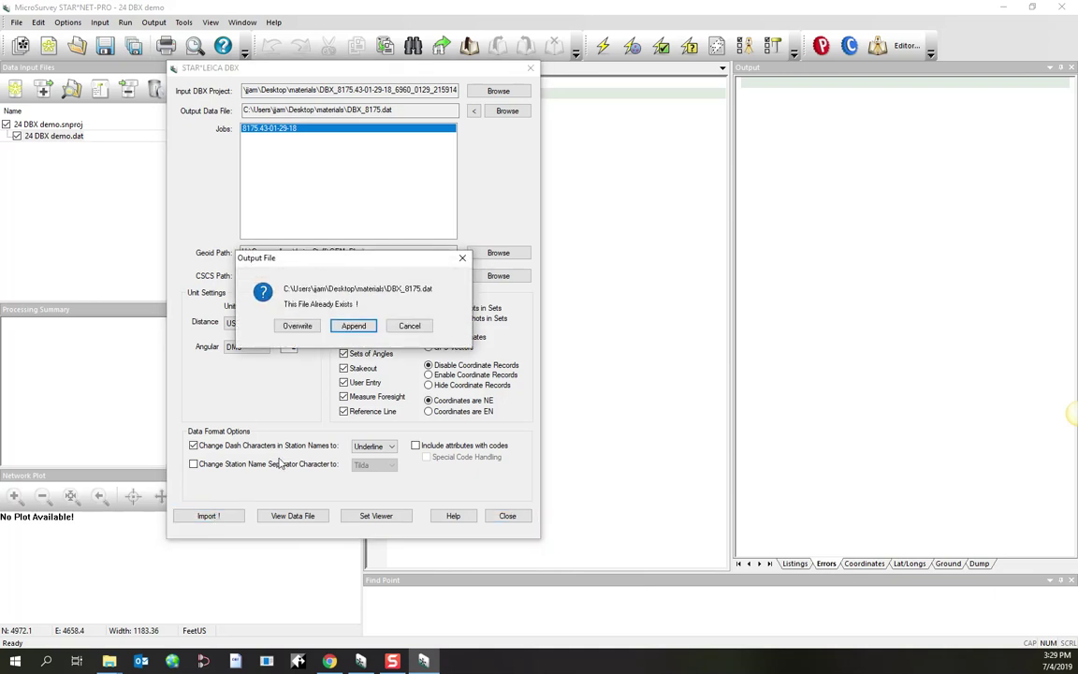
pyautogui.click(299, 328)
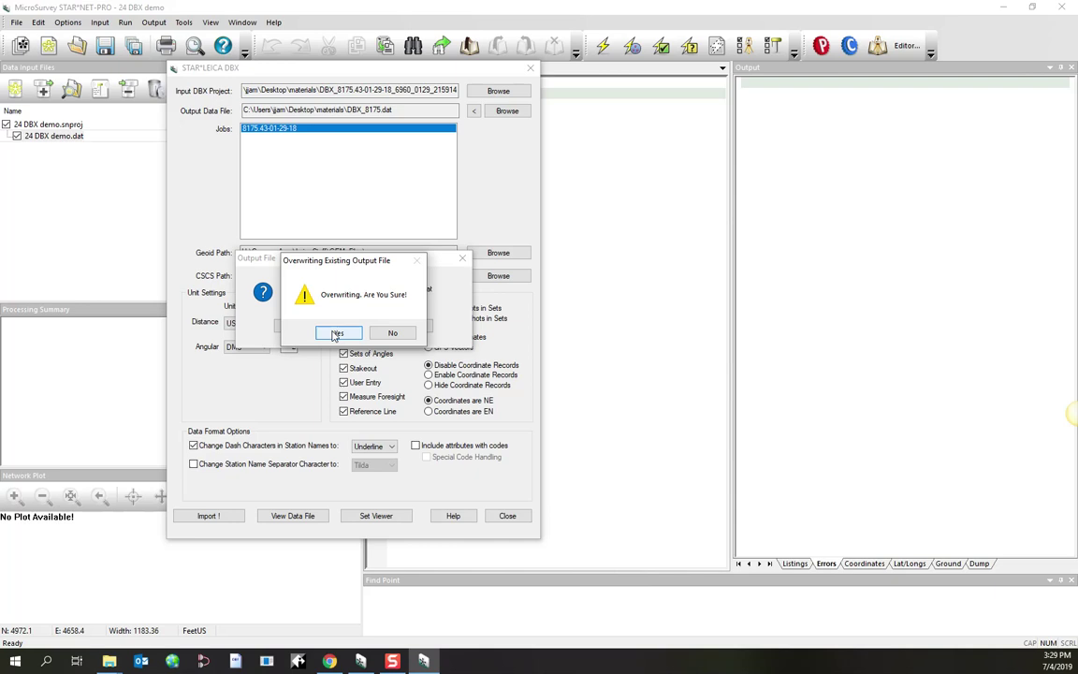
pyautogui.click(337, 334)
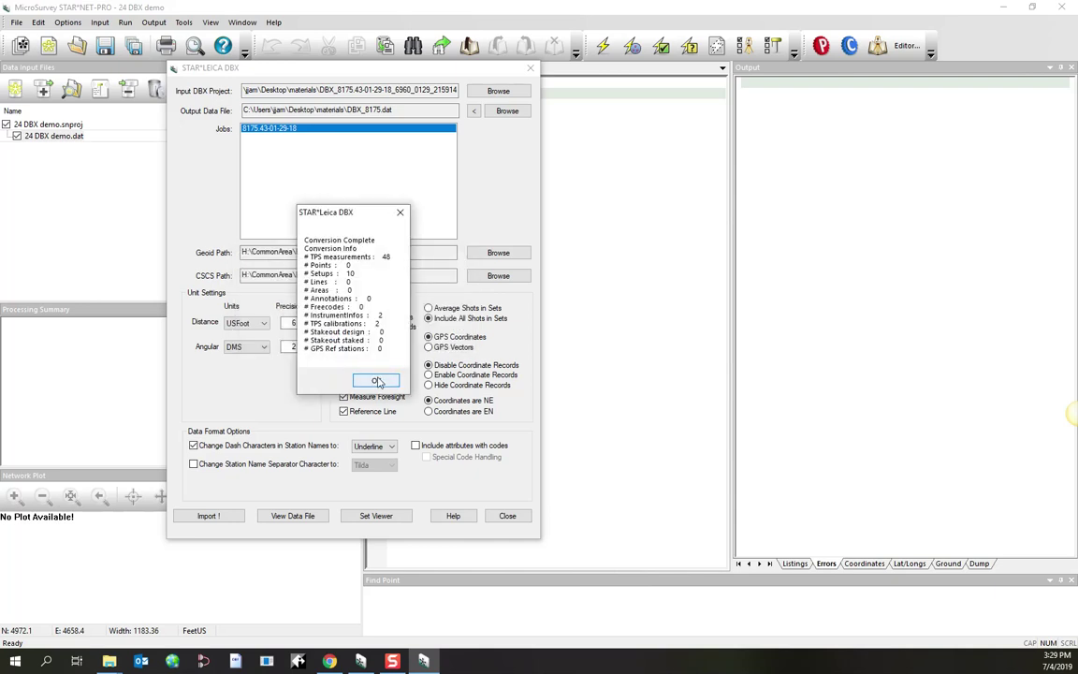
pyautogui.click(378, 380)
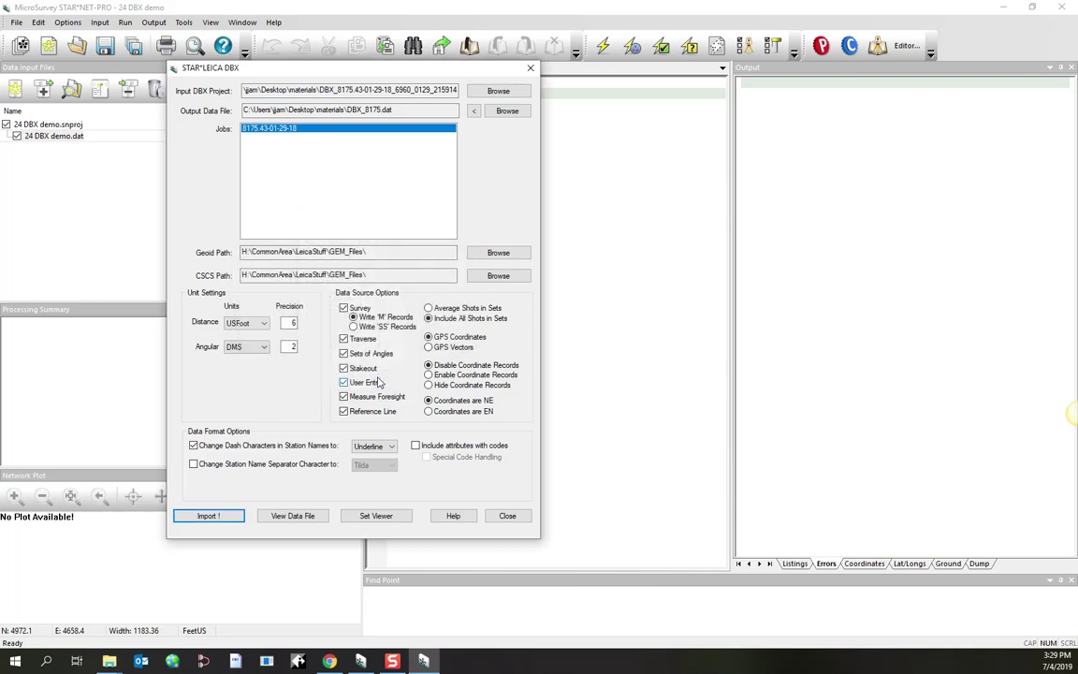
# - Open the converted data file and inspect the commented C 2 control line and .Separator line
pyautogui.click(294, 516)
pyautogui.click(290, 352)
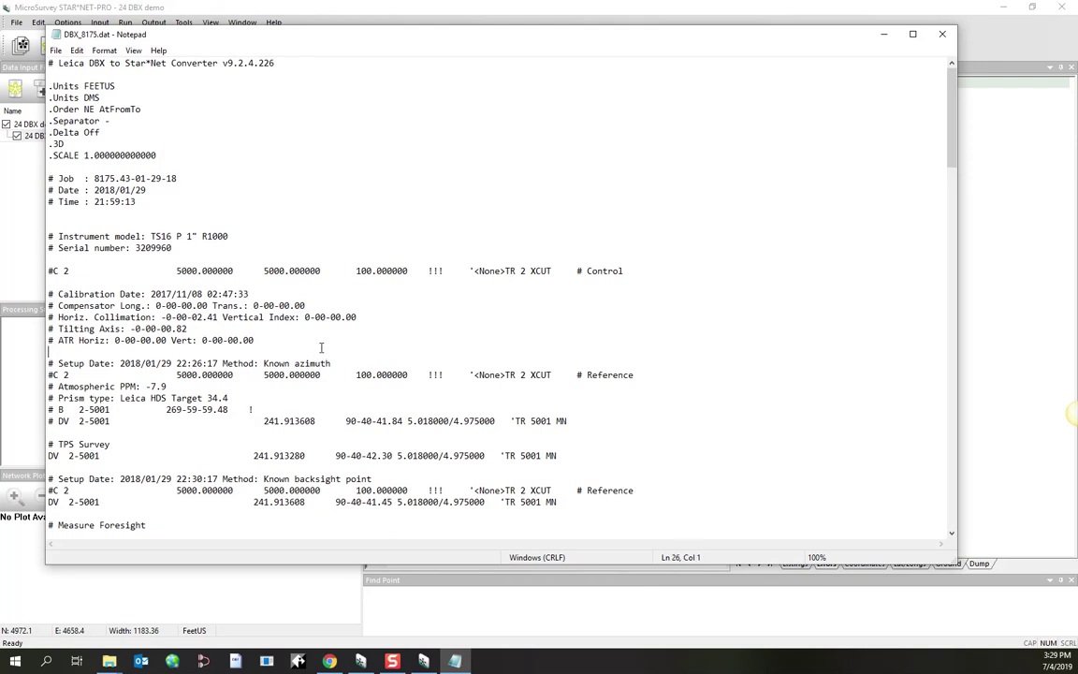
pyautogui.moveTo(54, 271); pyautogui.dragTo(47, 271)
pyautogui.click(89, 295)
pyautogui.click(112, 121)
pyautogui.moveTo(112, 121); pyautogui.dragTo(38, 120)
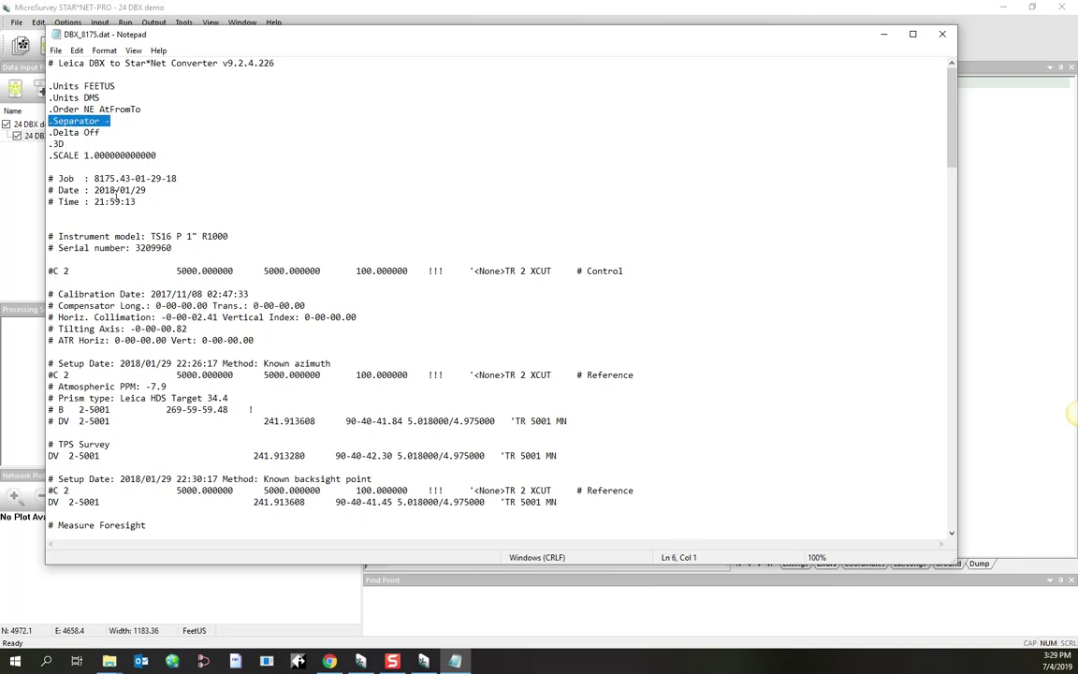
pyautogui.click(147, 316)
# - Examine the dash in station name 3-2 further down, then close Notepad
pyautogui.scroll(-7, 148, 313)
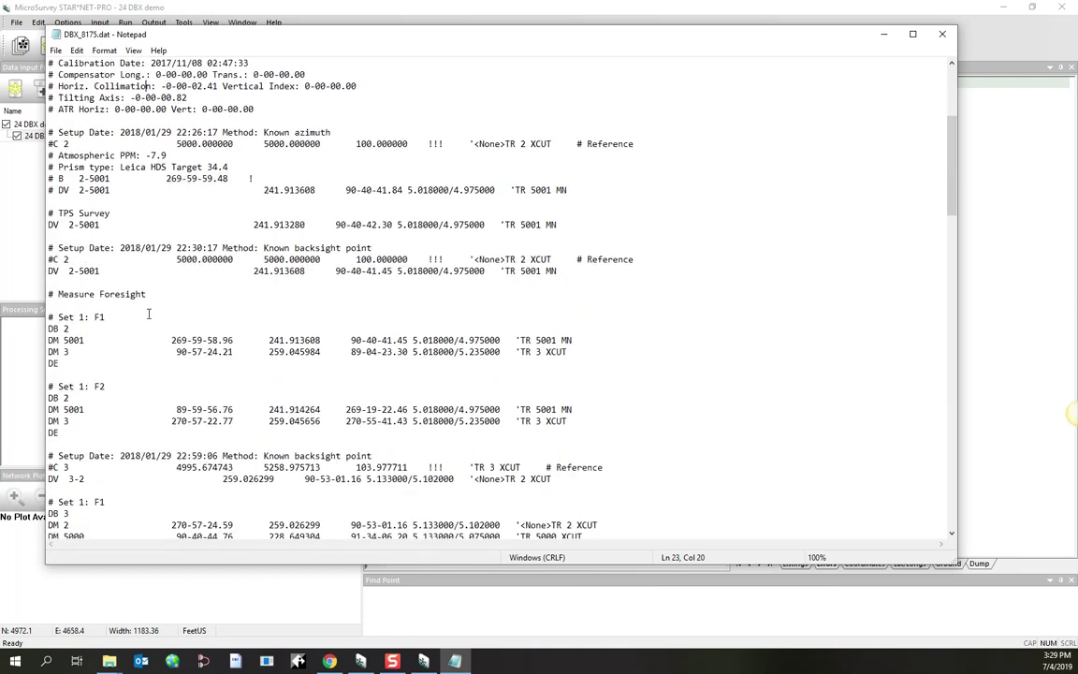
pyautogui.scroll(-4, 148, 314)
pyautogui.scroll(-1, 147, 317)
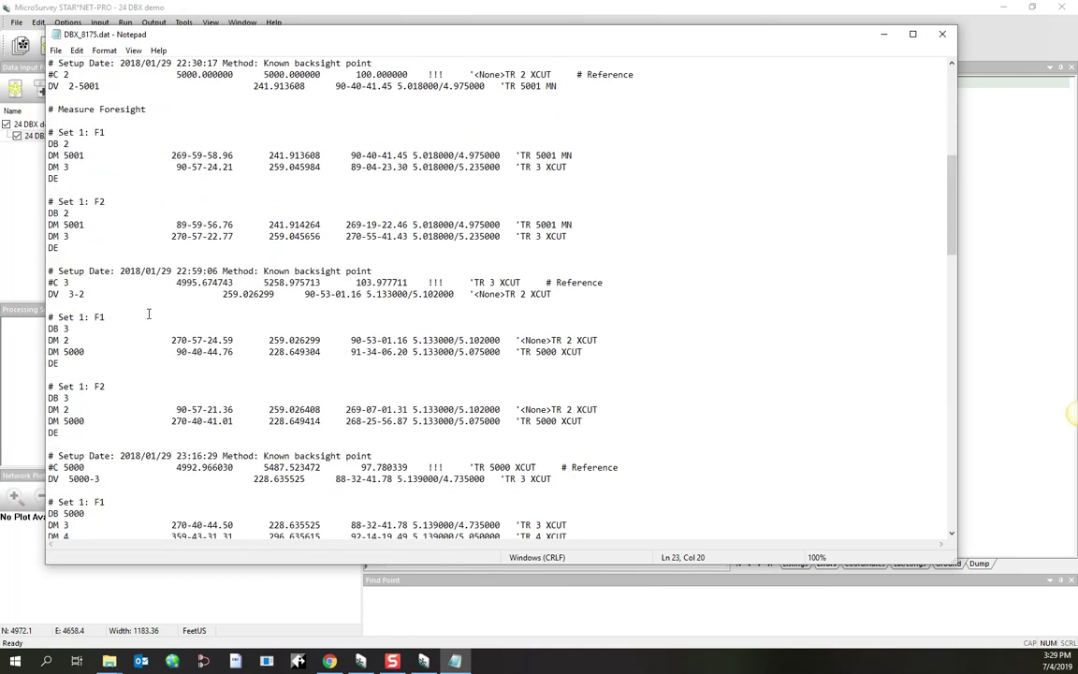
pyautogui.moveTo(81, 295); pyautogui.dragTo(75, 294)
pyautogui.click(50, 294)
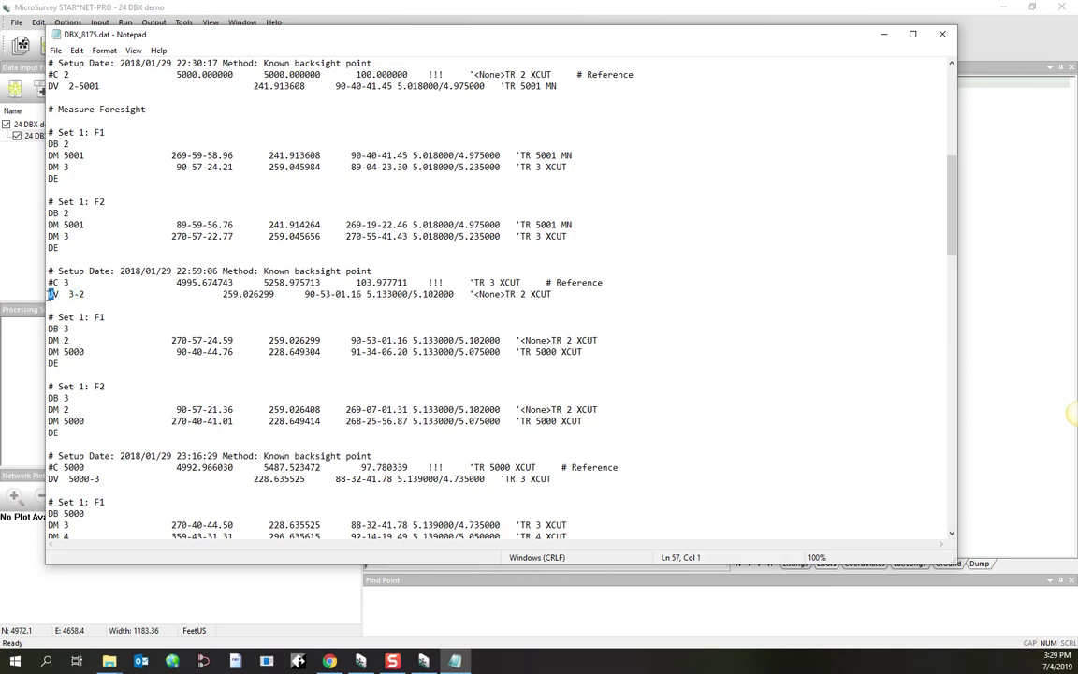
pyautogui.doubleClick(73, 294)
pyautogui.doubleClick(82, 294)
pyautogui.doubleClick(75, 294)
pyautogui.click(943, 33)
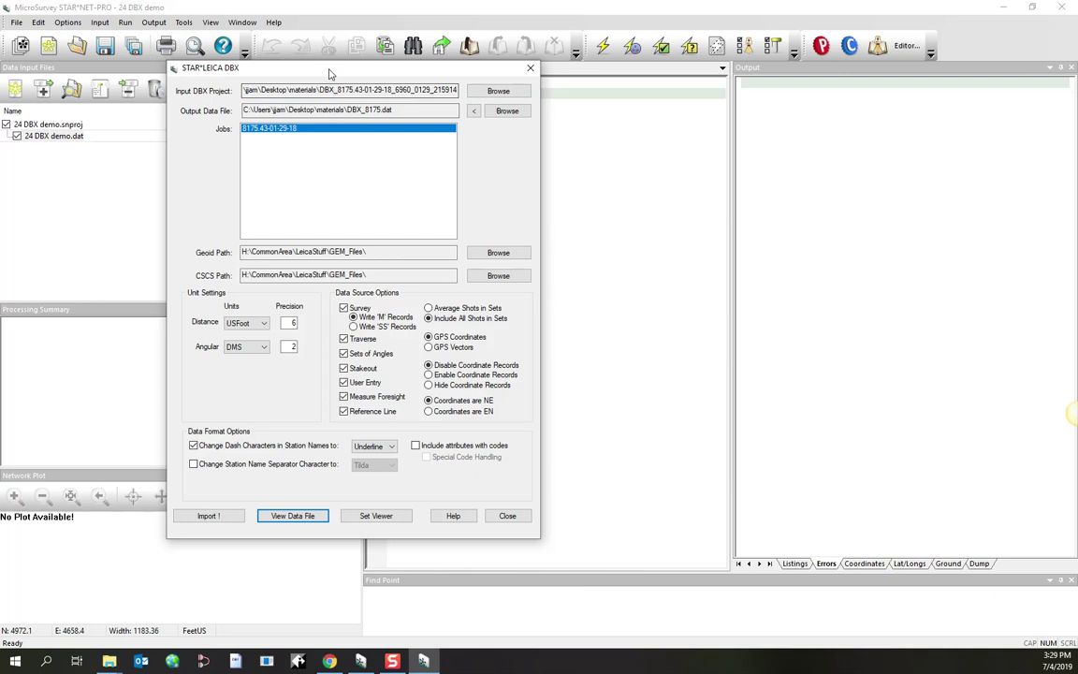
# - Check the Output Data File path, then close the STAR*LEICA DBX converter
pyautogui.moveTo(330, 70); pyautogui.dragTo(323, 77)
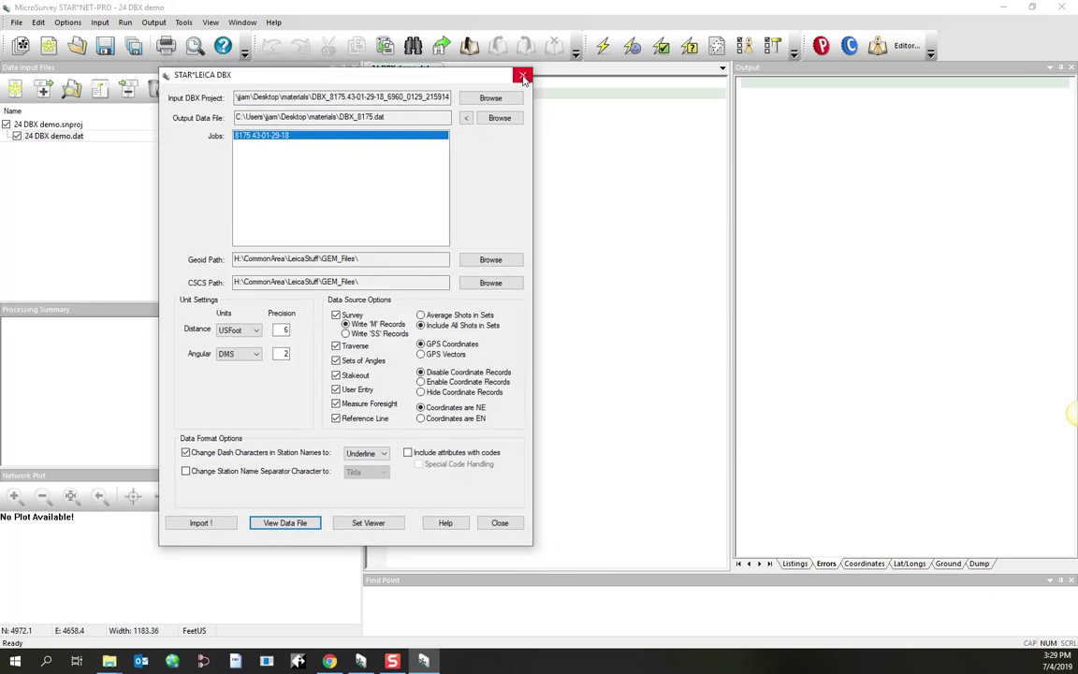
pyautogui.click(403, 117)
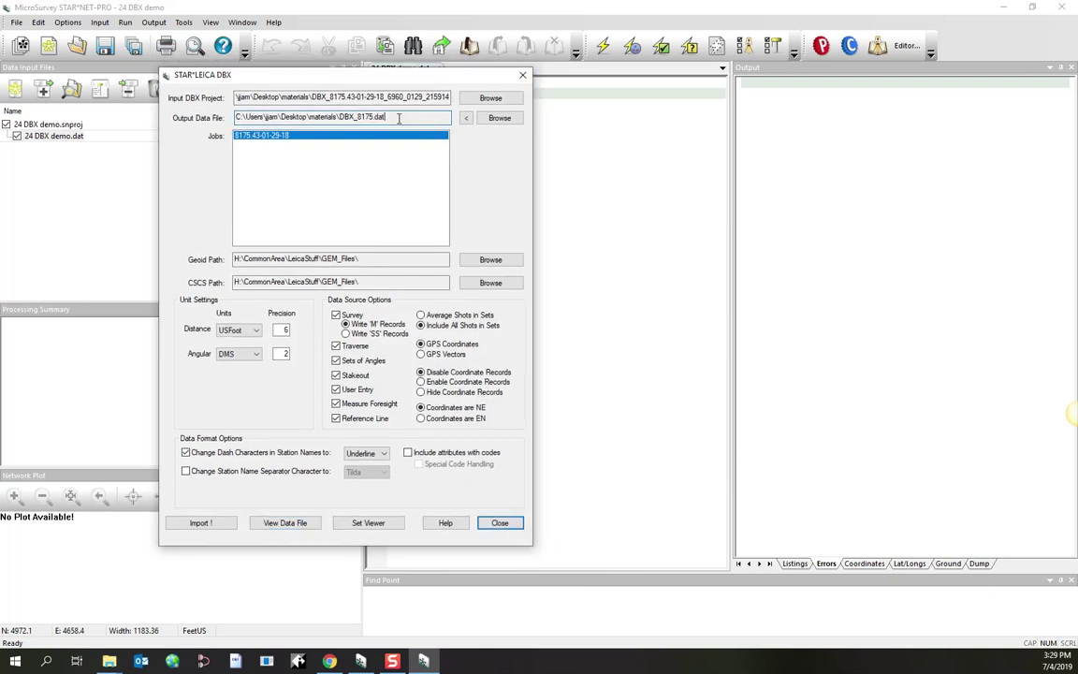
pyautogui.moveTo(402, 117); pyautogui.dragTo(239, 119)
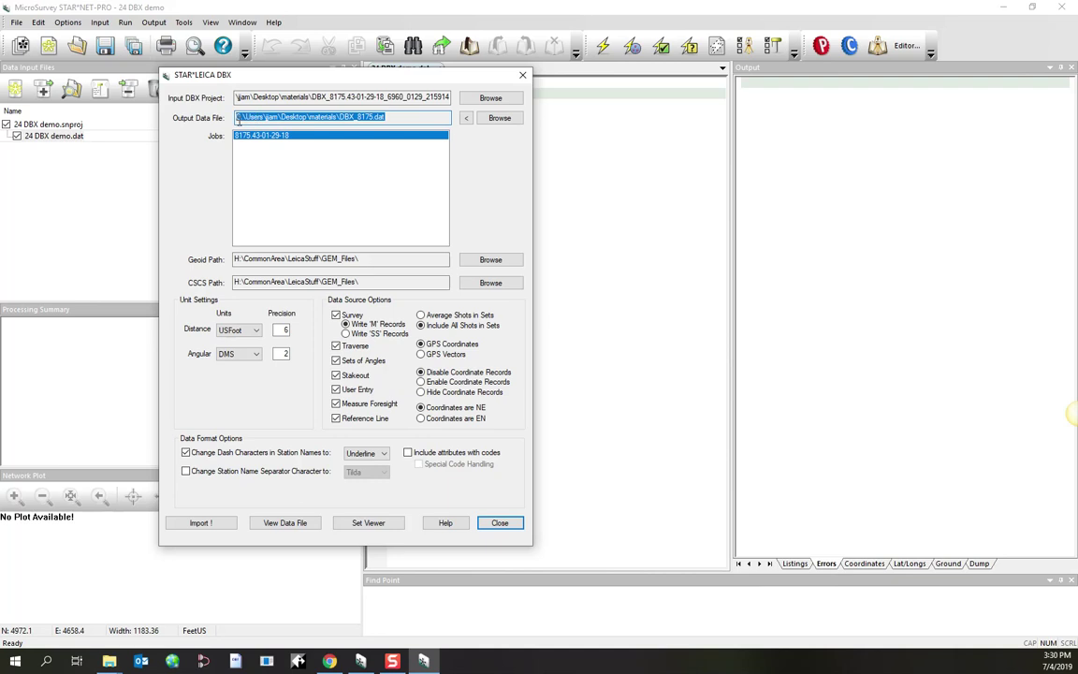
pyautogui.click(406, 116)
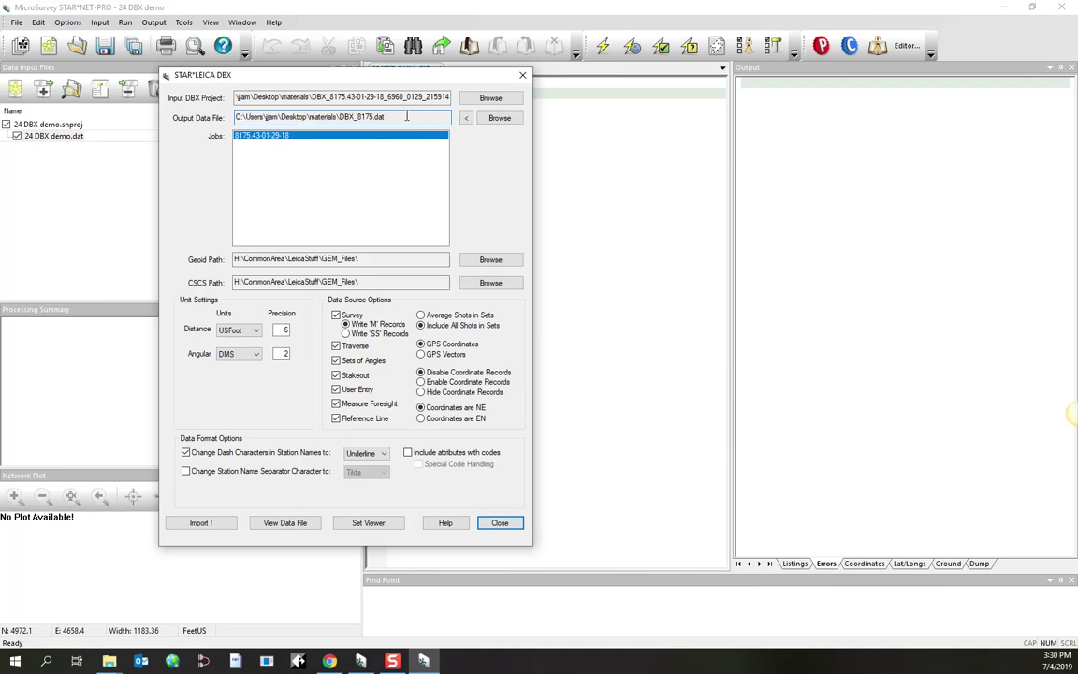
pyautogui.click(522, 75)
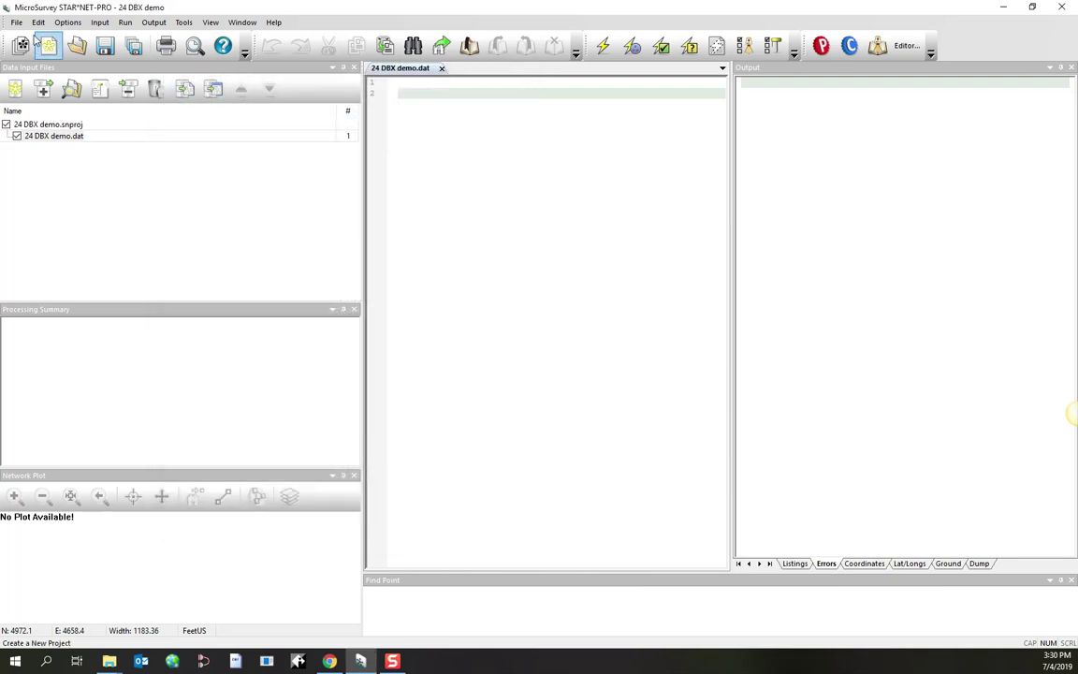
# - Add DBX_8175.dat from Desktop\materials as a project data file and run the adjustment
pyautogui.click(44, 91)
pyautogui.click(79, 112)
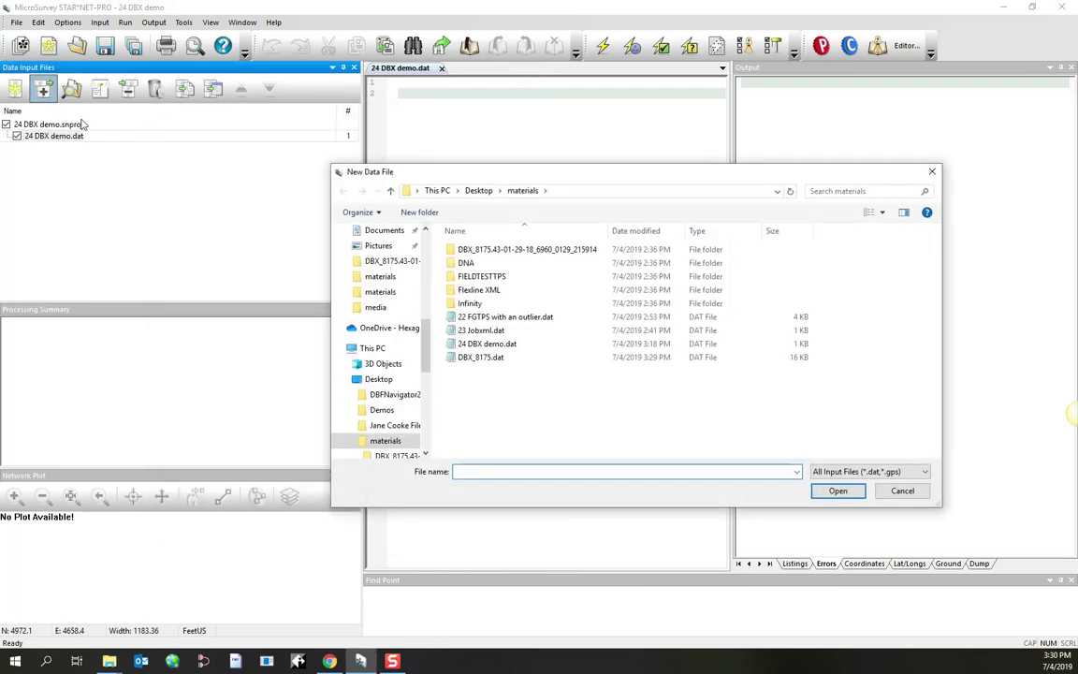
pyautogui.click(478, 190)
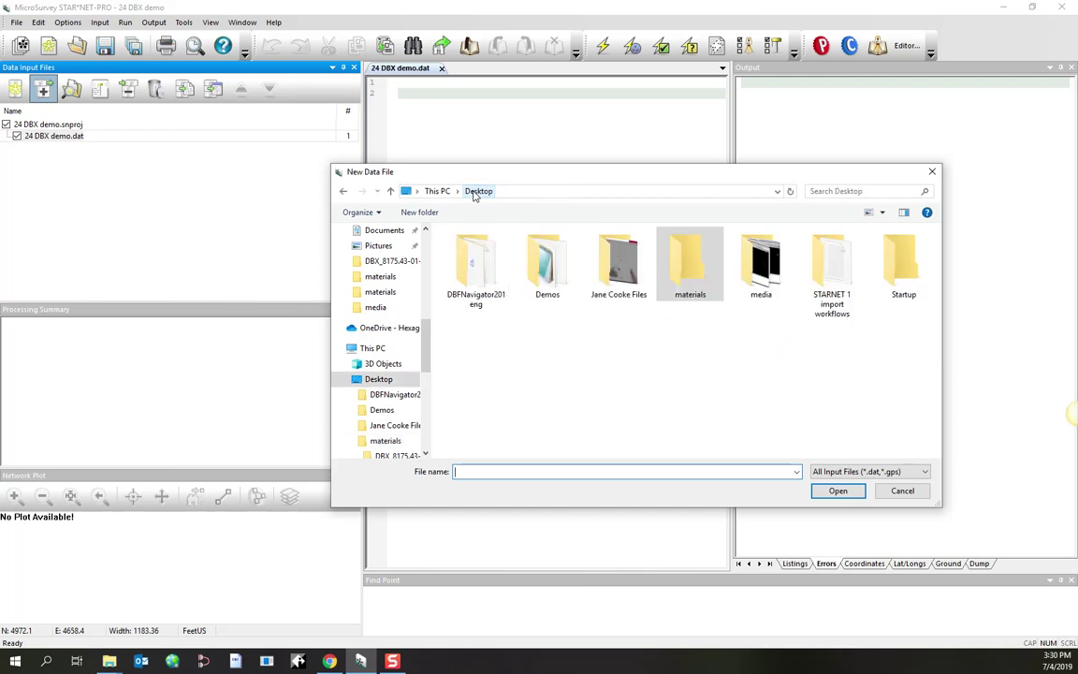
pyautogui.doubleClick(697, 277)
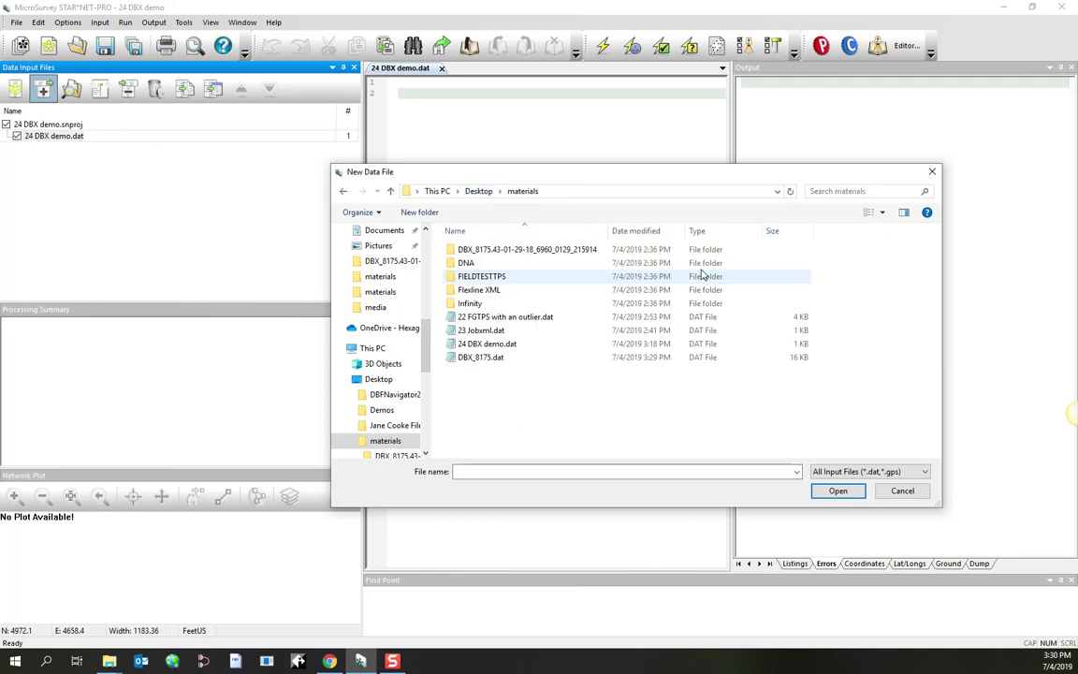
pyautogui.click(495, 359)
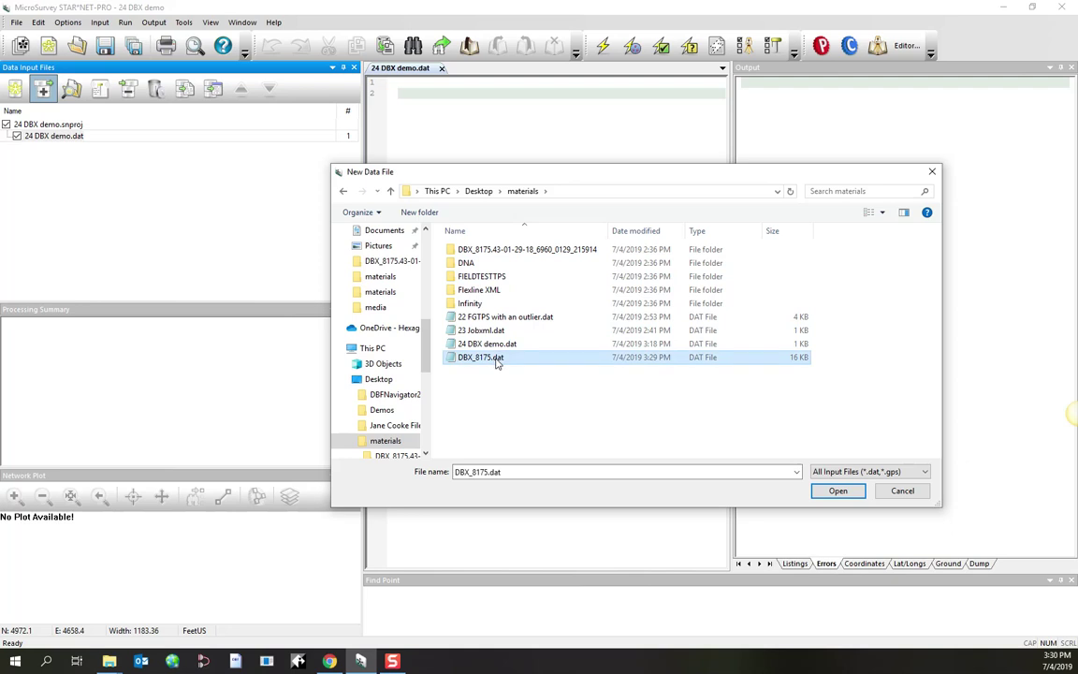
pyautogui.click(838, 491)
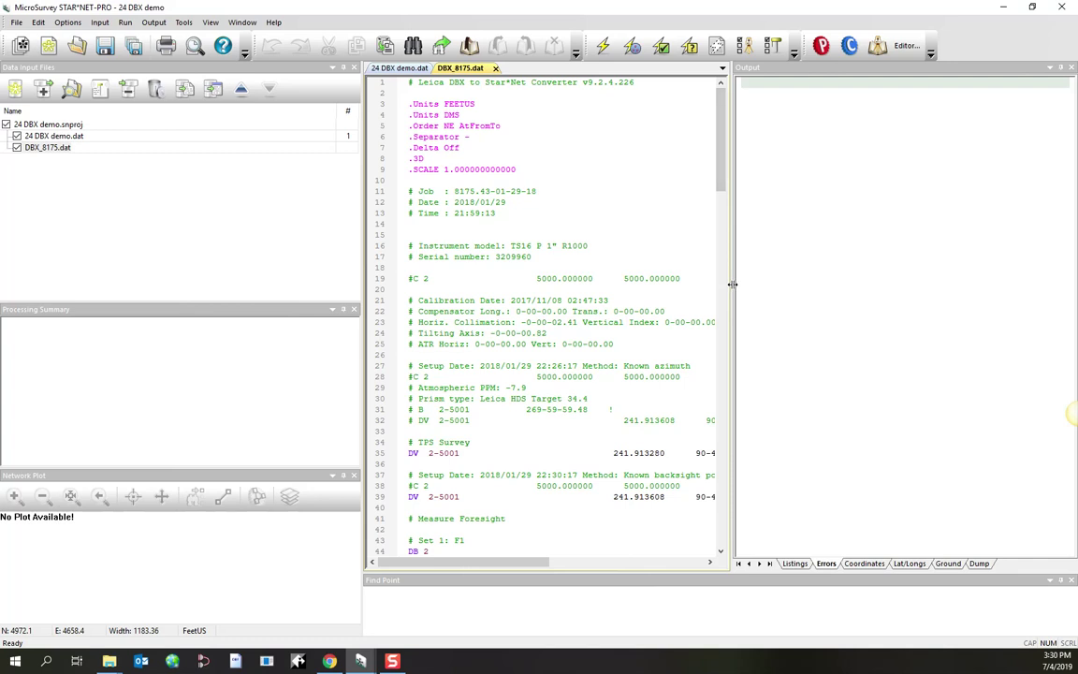
pyautogui.moveTo(732, 285); pyautogui.dragTo(897, 285)
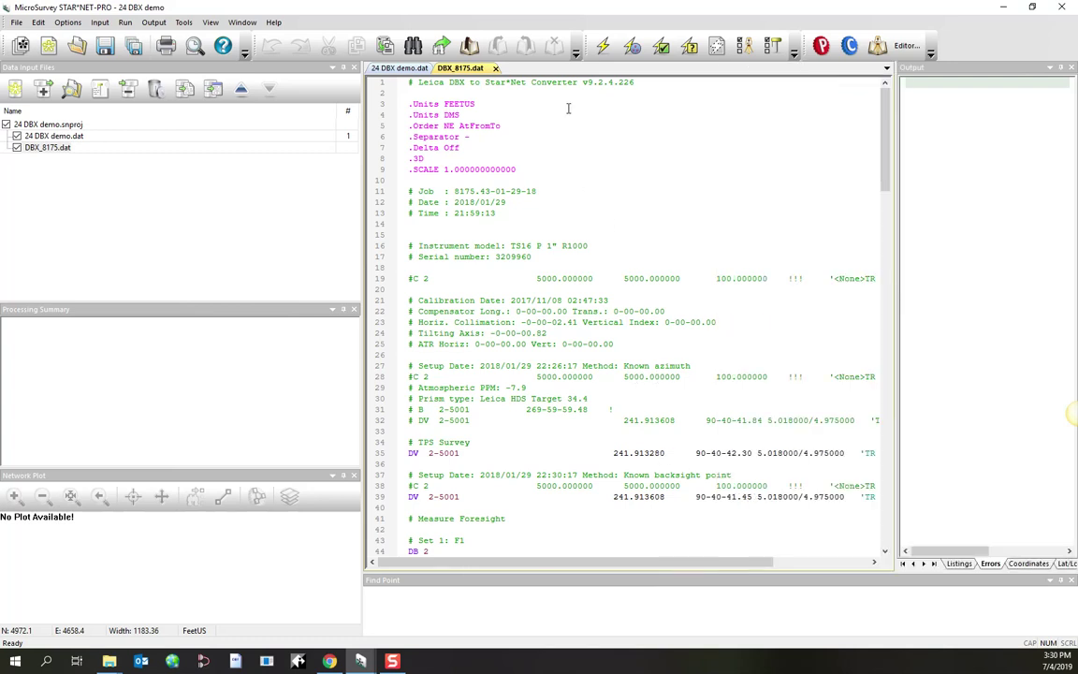
pyautogui.click(603, 46)
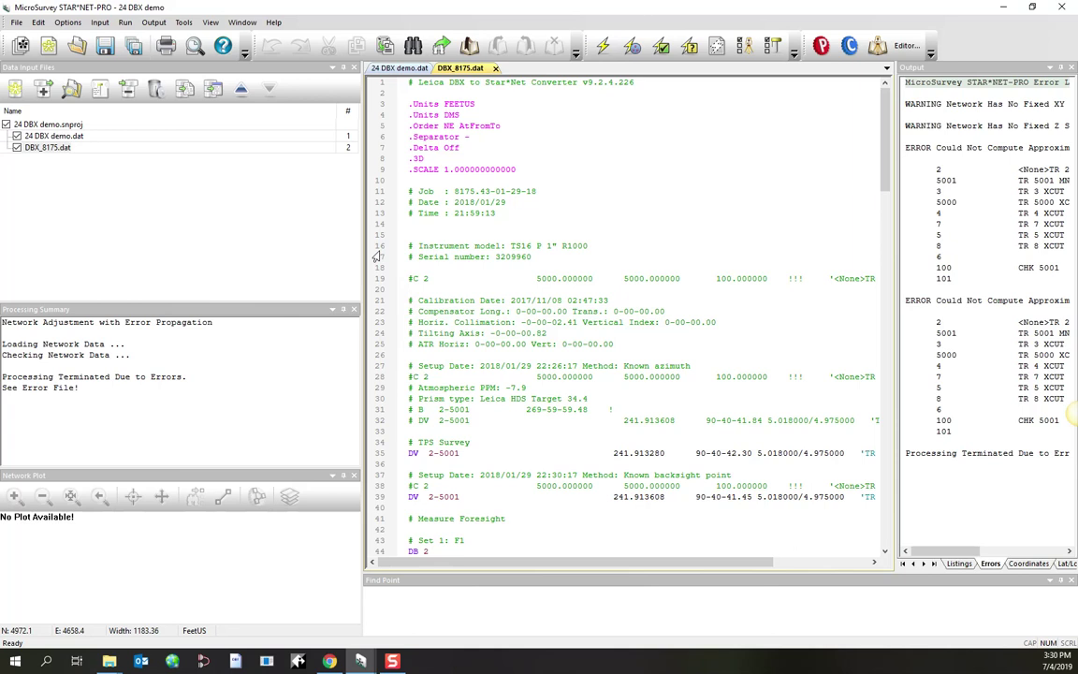
pyautogui.moveTo(363, 248); pyautogui.dragTo(218, 249)
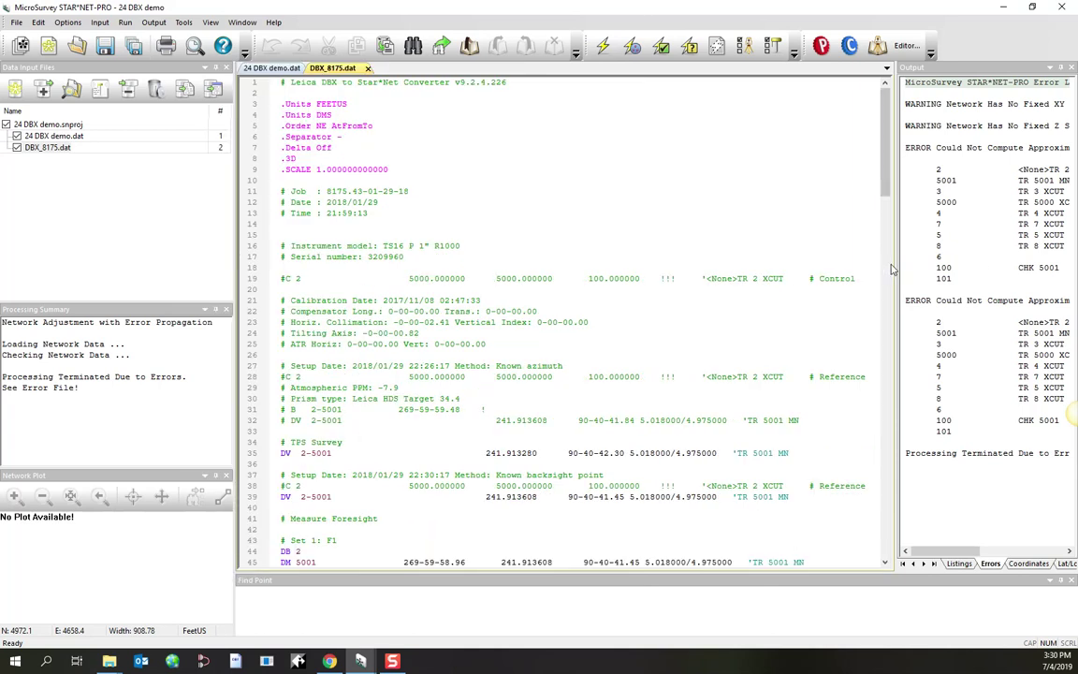
pyautogui.moveTo(895, 259); pyautogui.dragTo(736, 259)
pyautogui.click(938, 107)
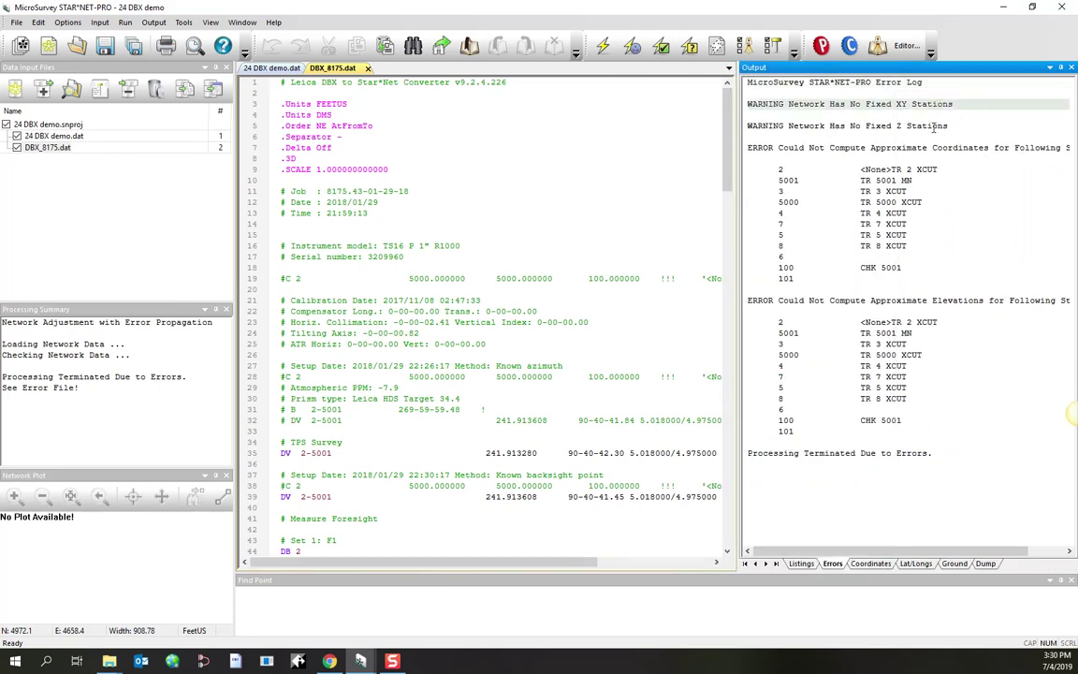
pyautogui.click(936, 125)
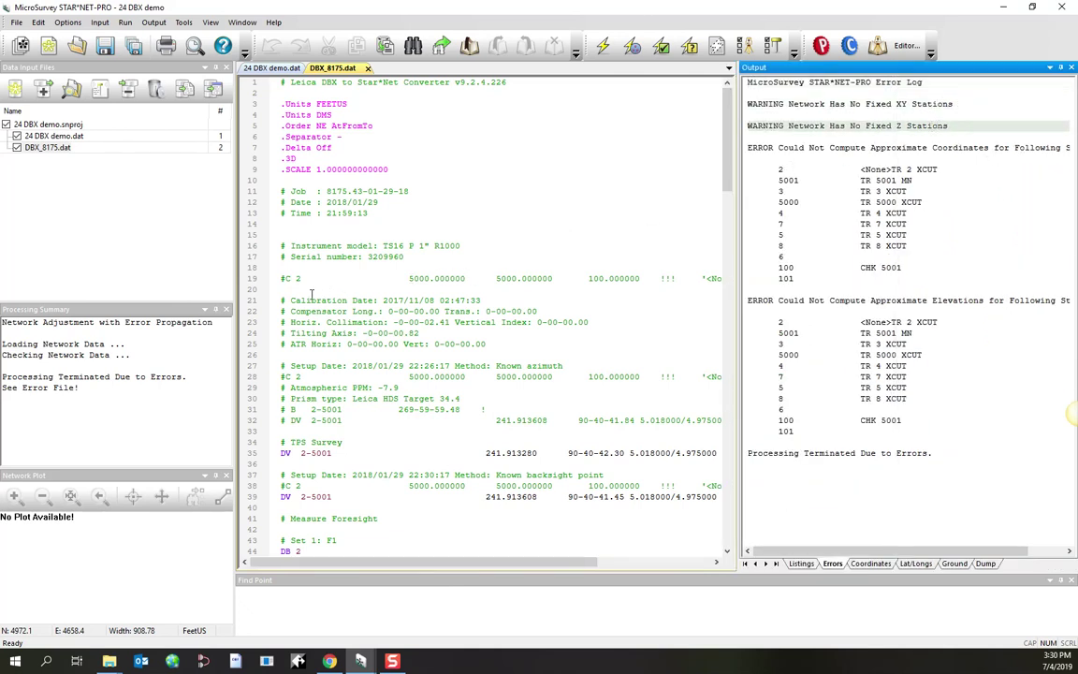
pyautogui.click(284, 278)
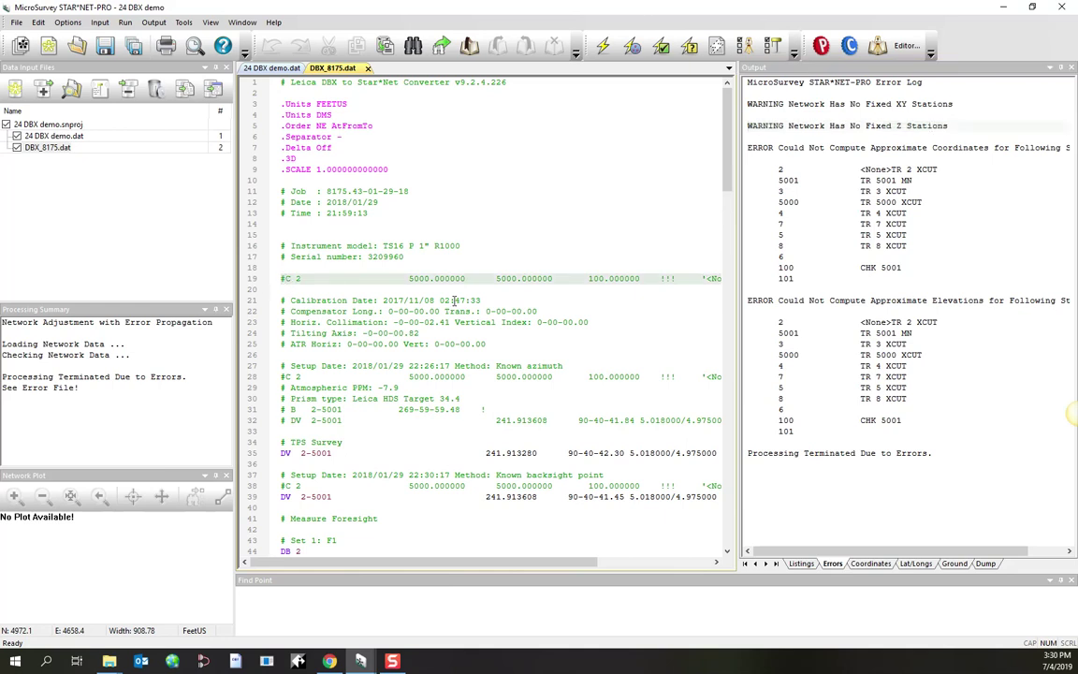
# - Remove the # comment mark from the C 2 control line on line 19
pyautogui.press('Delete')
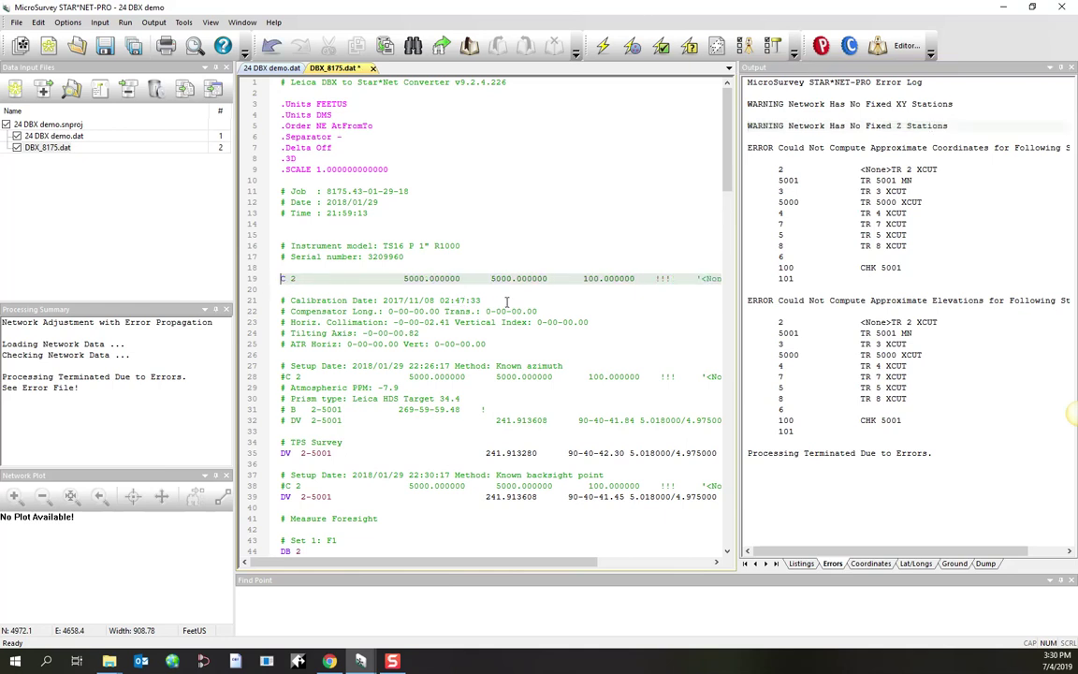
pyautogui.moveTo(524, 567); pyautogui.dragTo(545, 566)
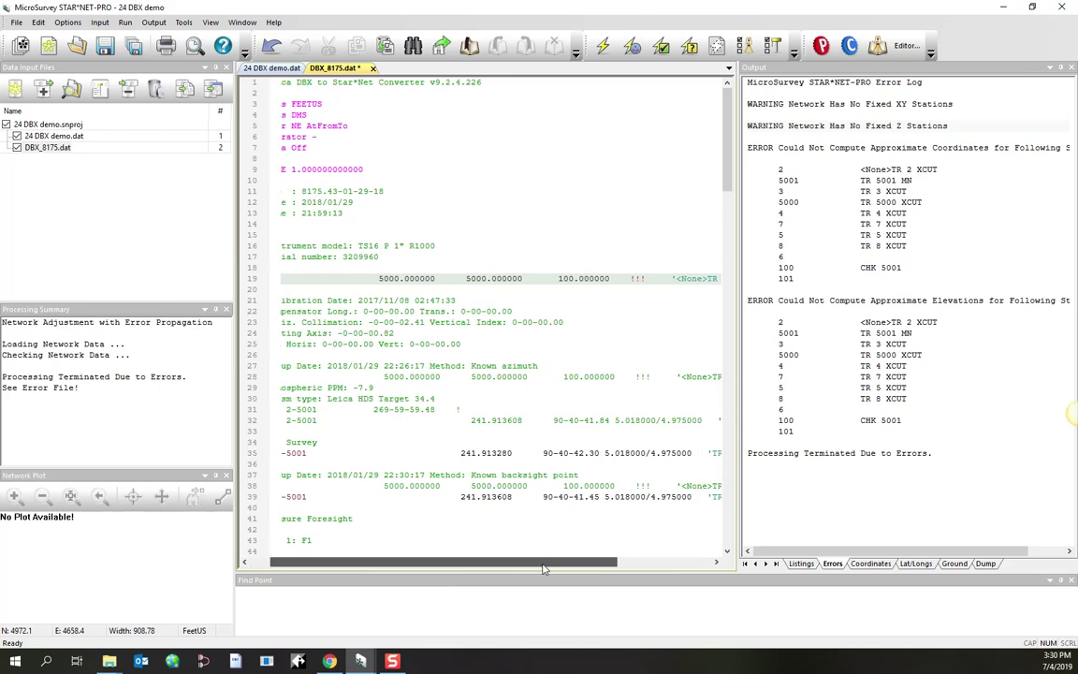
pyautogui.doubleClick(633, 278)
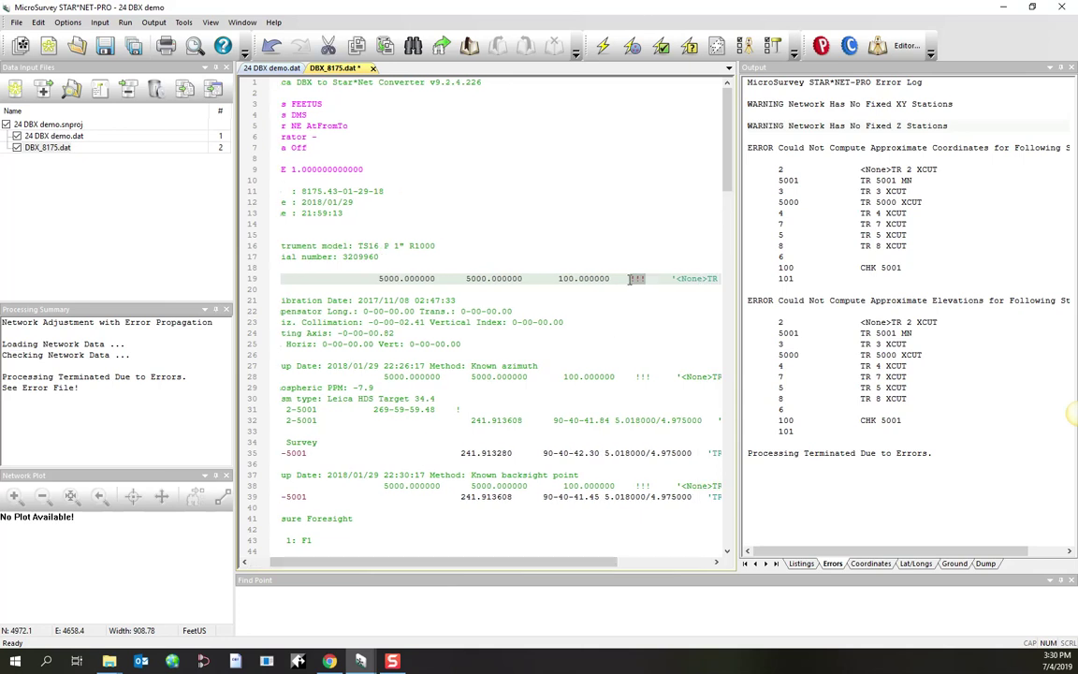
pyautogui.moveTo(551, 563); pyautogui.dragTo(529, 562)
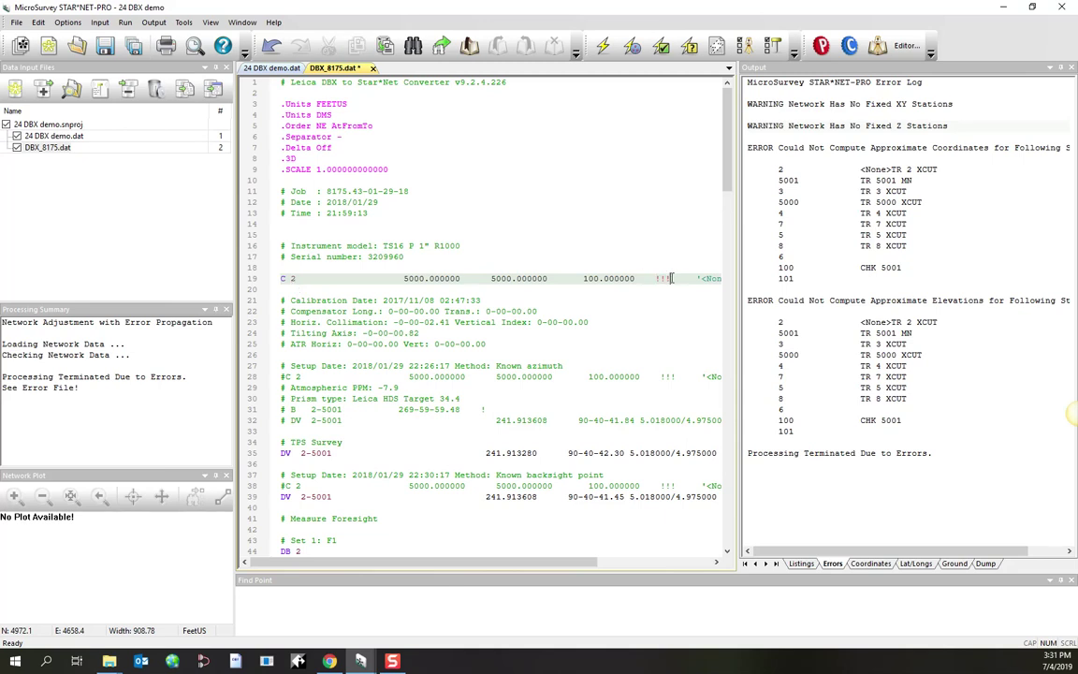
pyautogui.doubleClick(662, 278)
# - Uncomment the B 2-5001 bearing on line 31 and delete its trailing !
pyautogui.moveTo(291, 409); pyautogui.dragTo(265, 417)
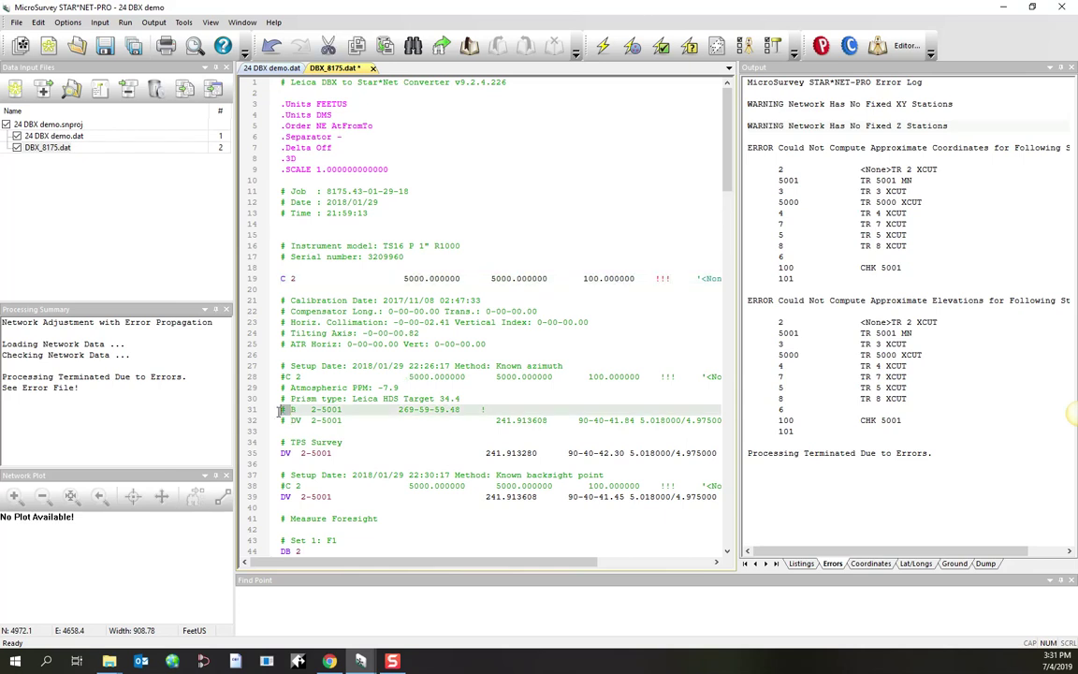
pyautogui.press('Delete')
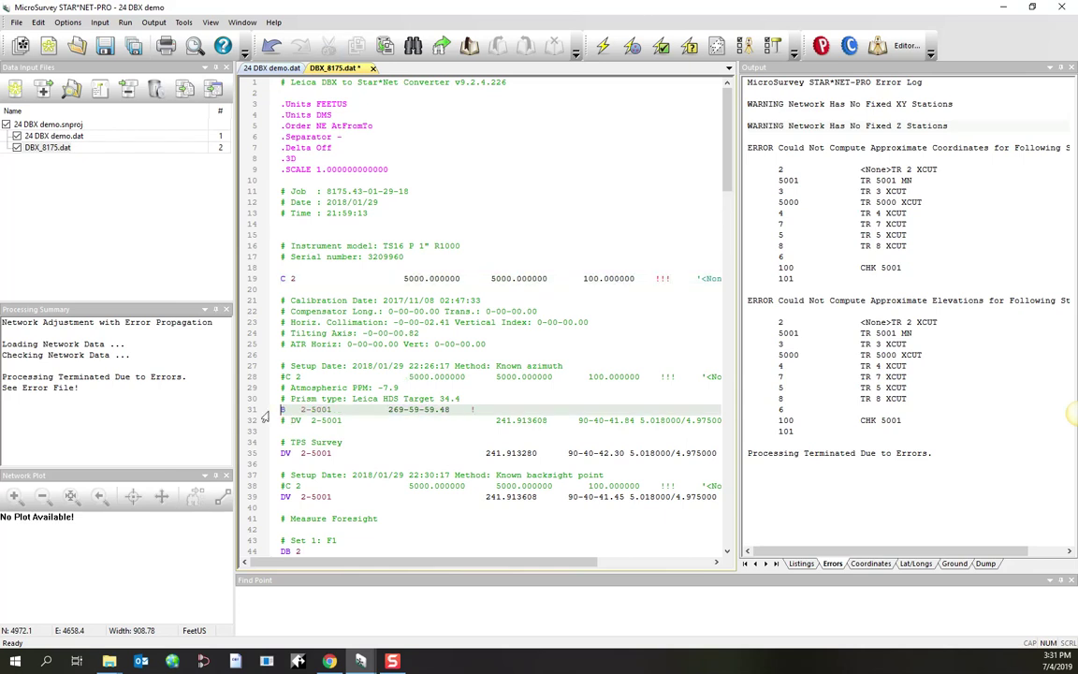
pyautogui.click(479, 410)
pyautogui.press('BackSpace')
# - Save DBX_8175.dat, adjust the network, and review the summary's 1.962 total error factor
pyautogui.click(604, 46)
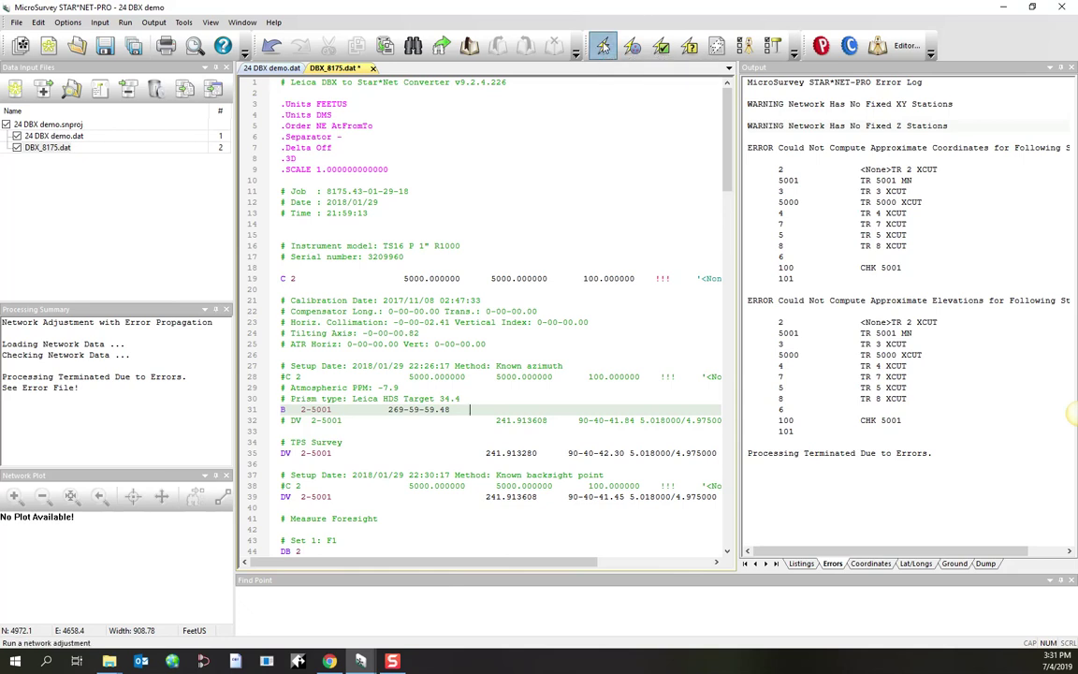
pyautogui.click(508, 356)
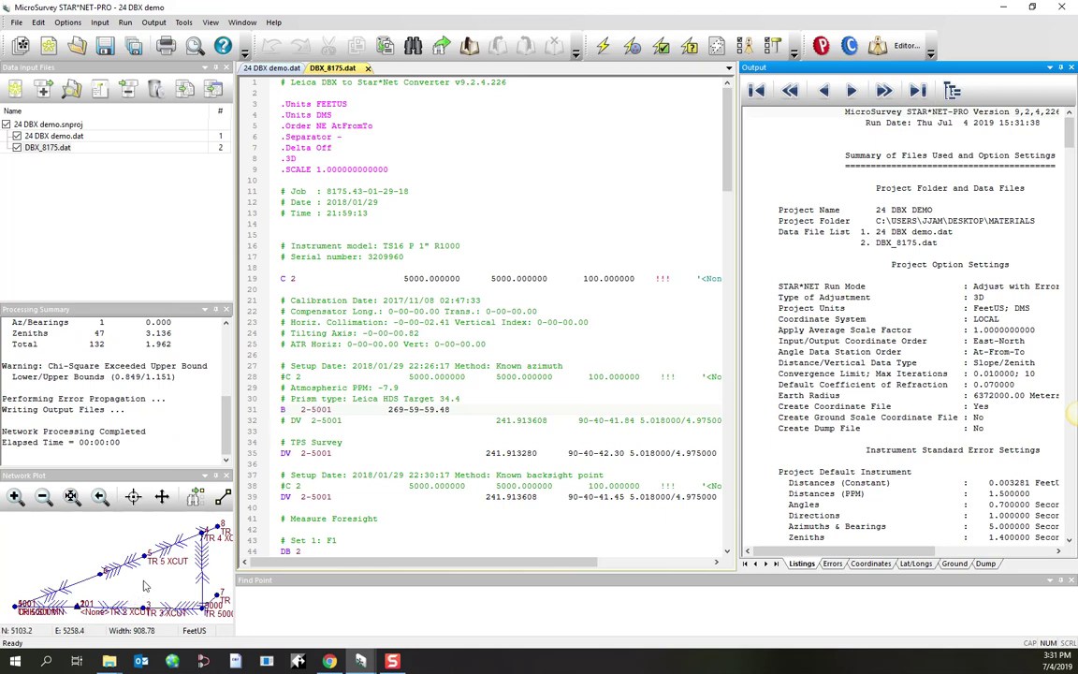
pyautogui.moveTo(141, 580); pyautogui.dragTo(139, 568)
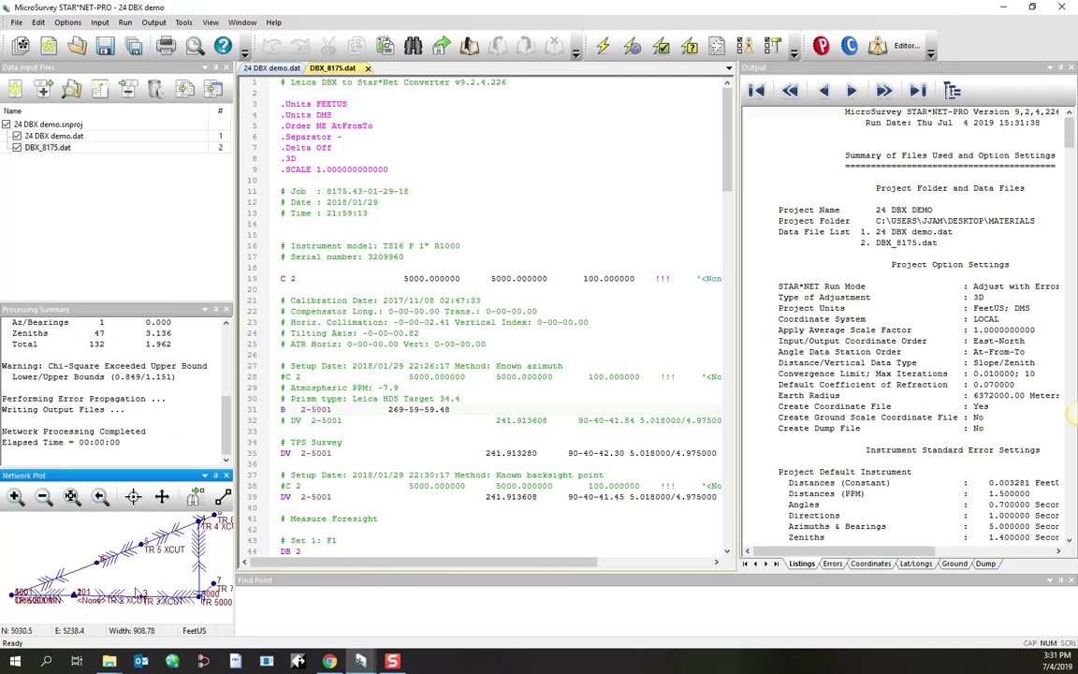
pyautogui.moveTo(156, 304); pyautogui.dragTo(163, 185)
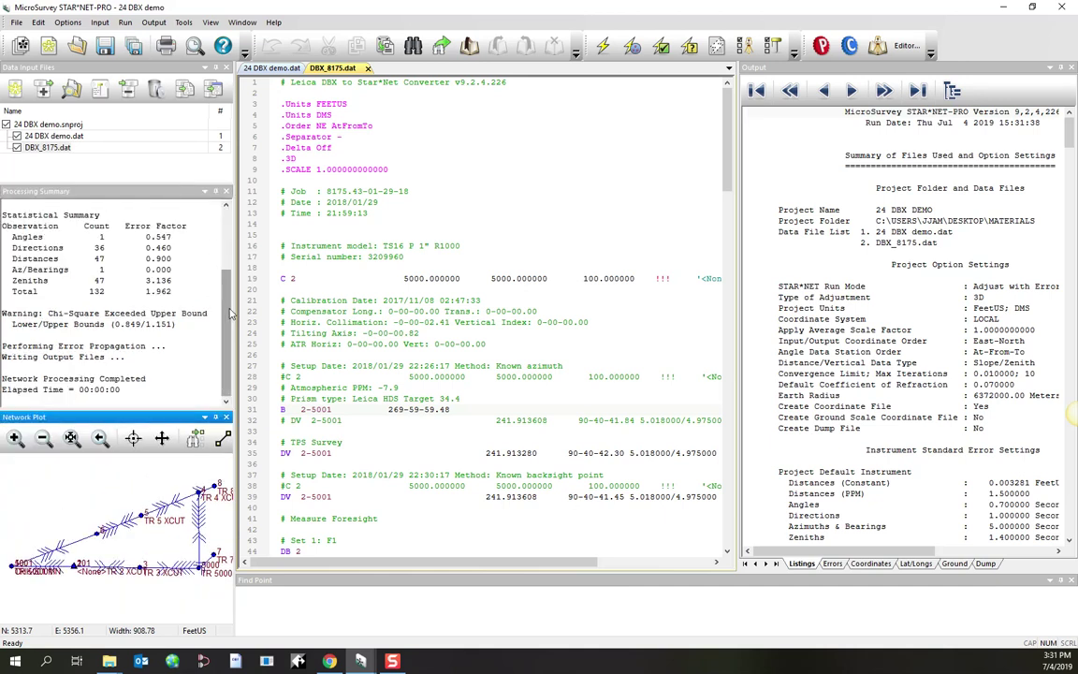
pyautogui.scroll(1, 209, 281)
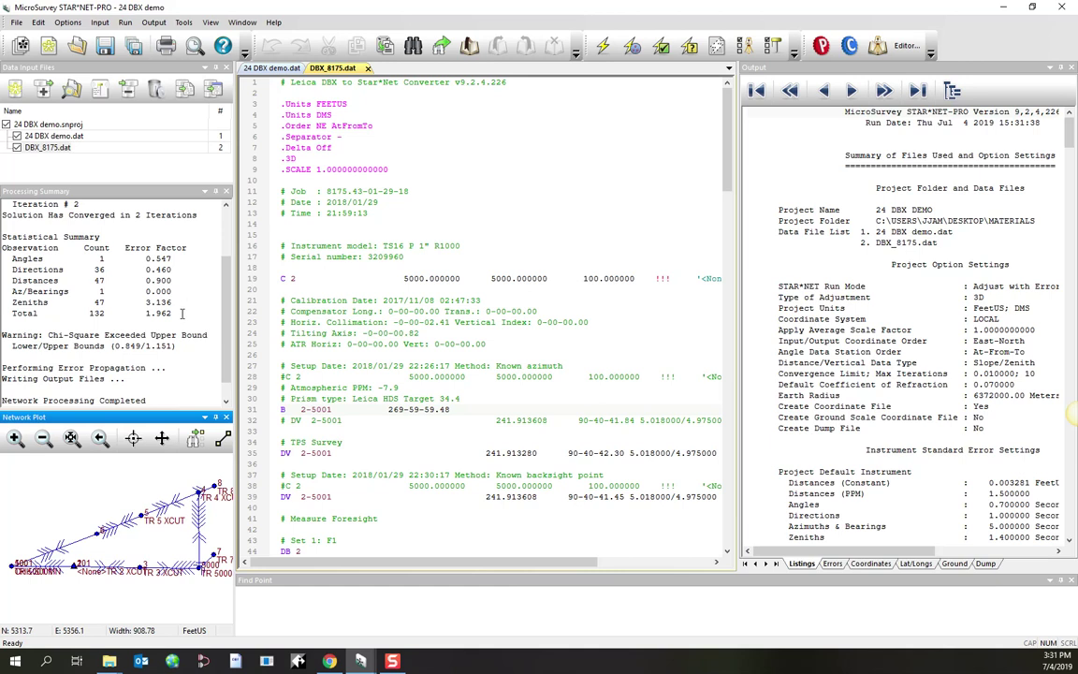
pyautogui.click(165, 283)
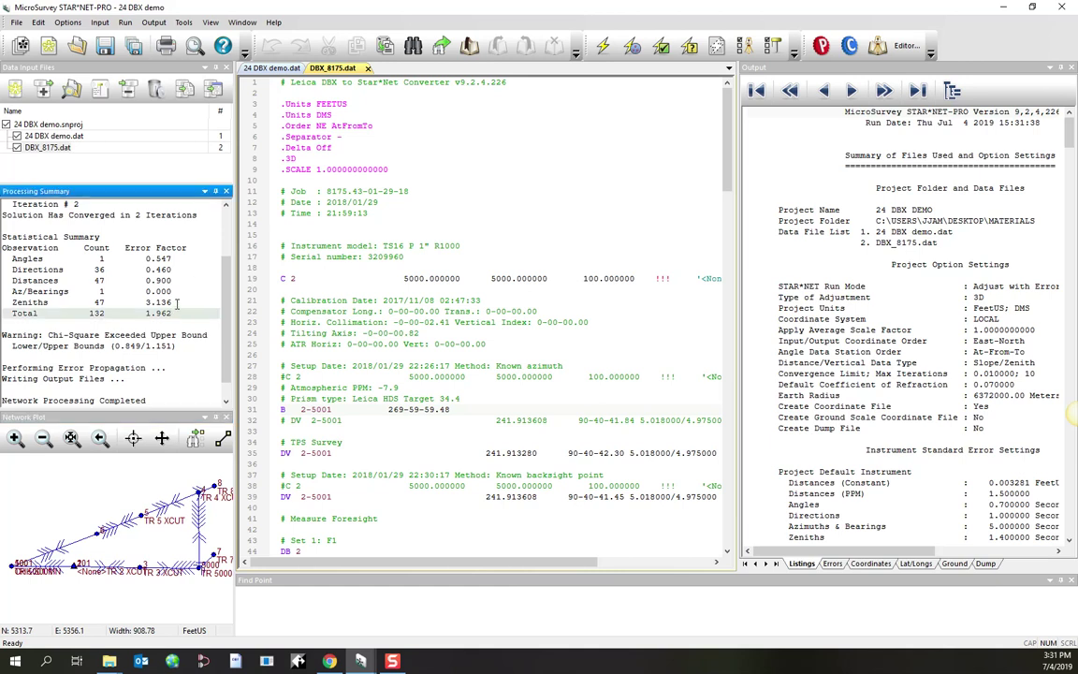
pyautogui.moveTo(172, 302); pyautogui.dragTo(147, 305)
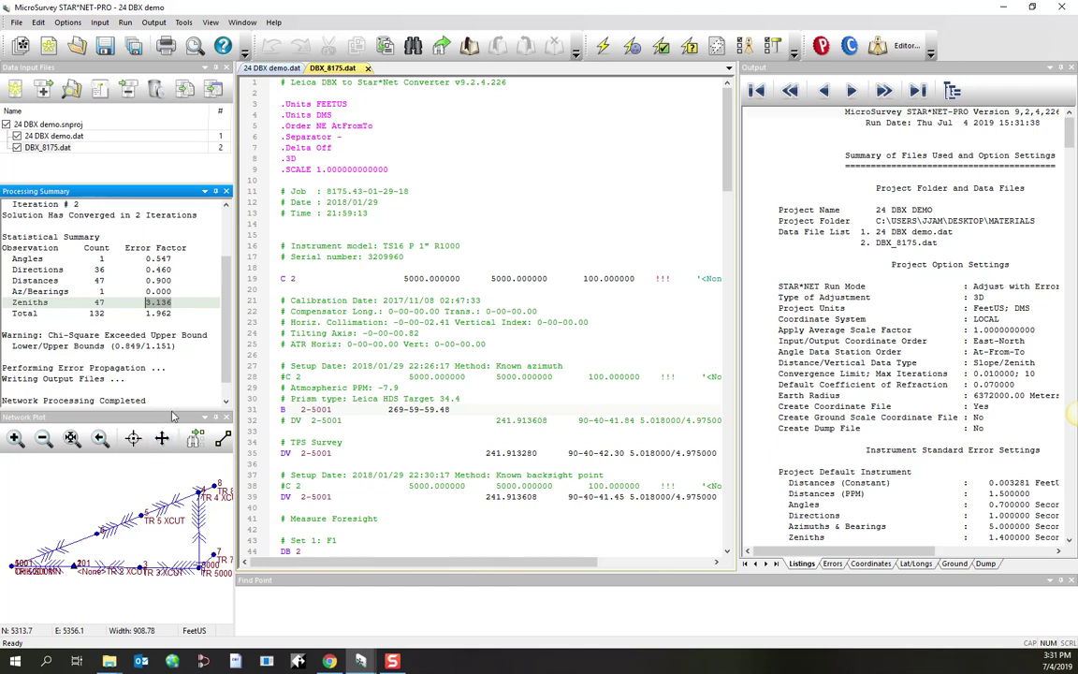
pyautogui.moveTo(172, 408); pyautogui.dragTo(173, 321)
# - Zoom the network plot in on station 5001 to show check point 100 almost on it
pyautogui.click(186, 475)
pyautogui.scroll(4, 113, 473)
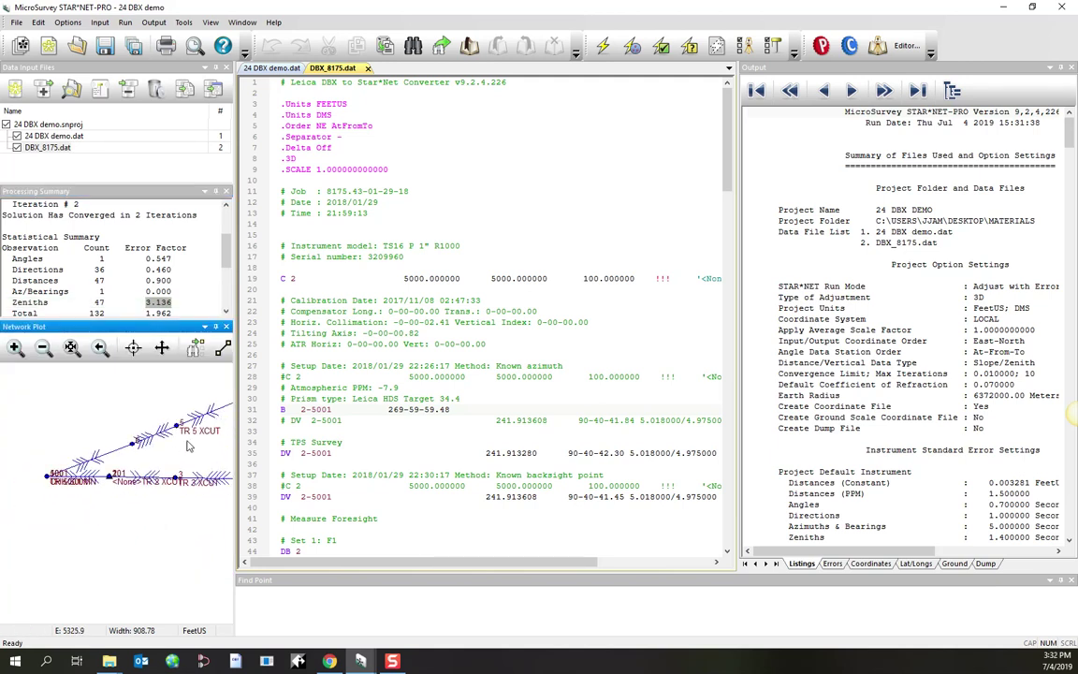
pyautogui.scroll(10, 47, 475)
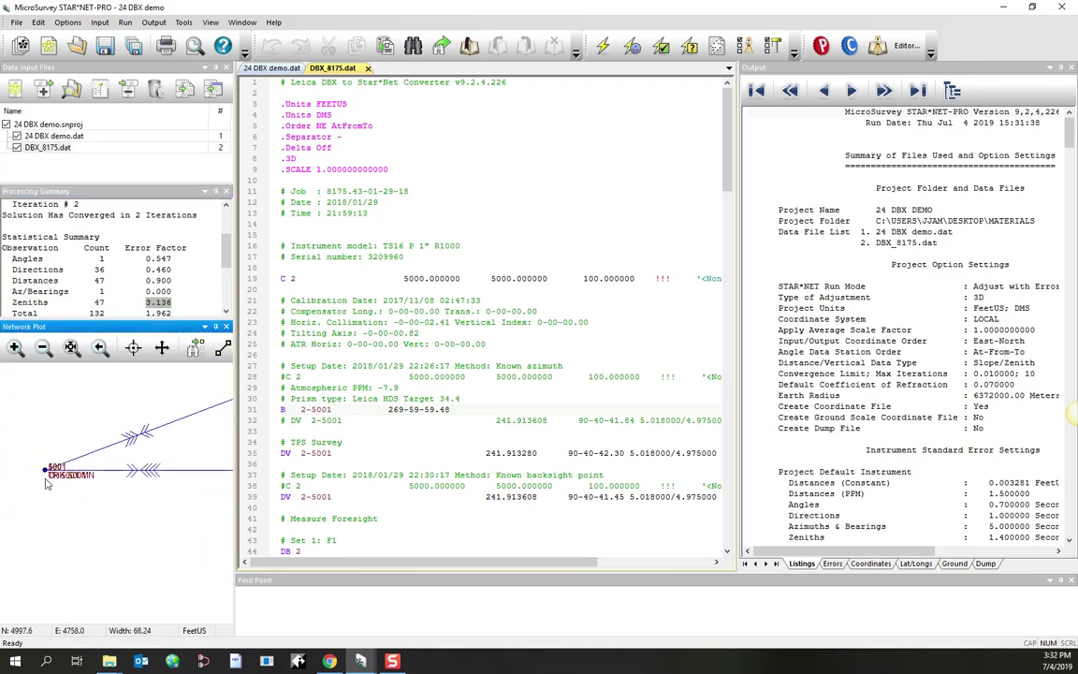
pyautogui.scroll(5, 47, 474)
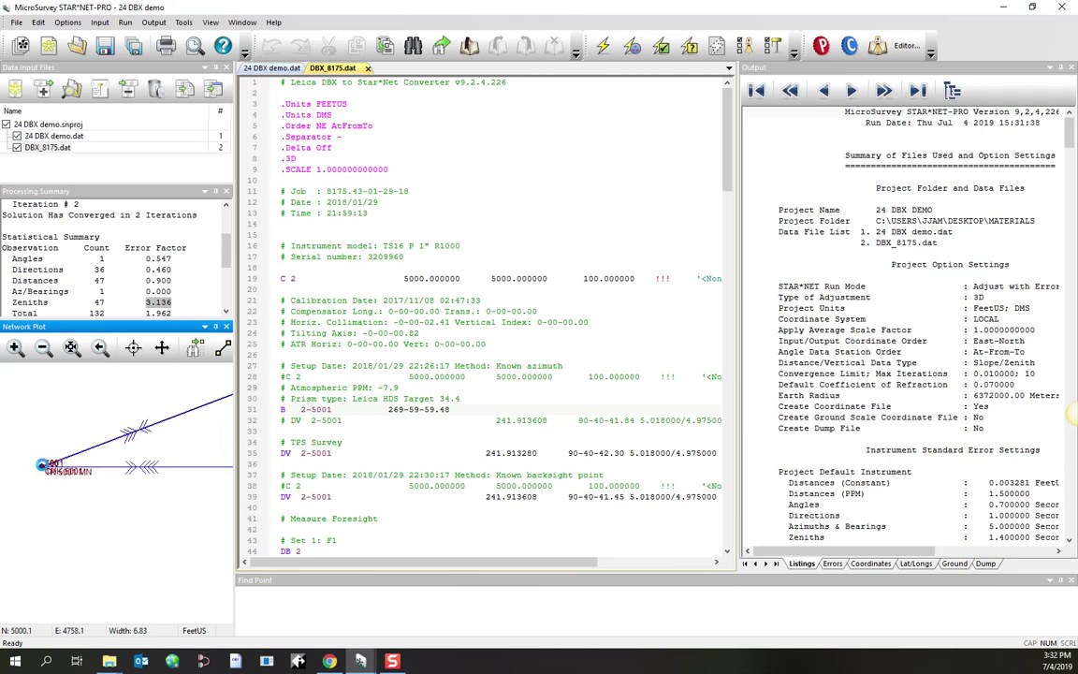
pyautogui.scroll(5, 58, 477)
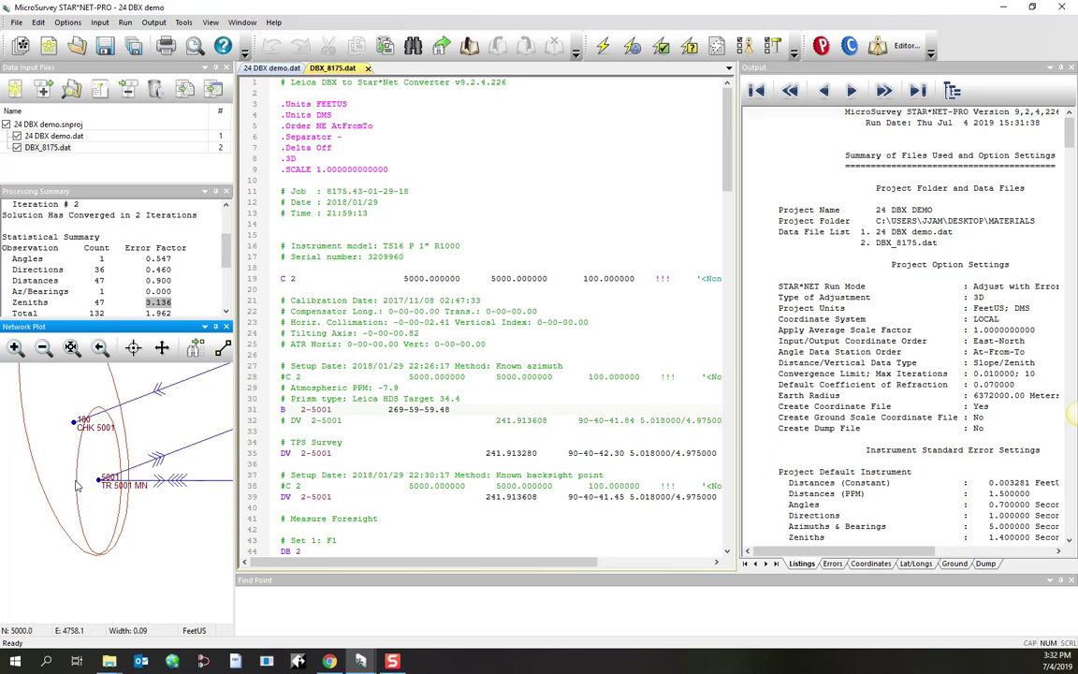
pyautogui.scroll(-3, 99, 482)
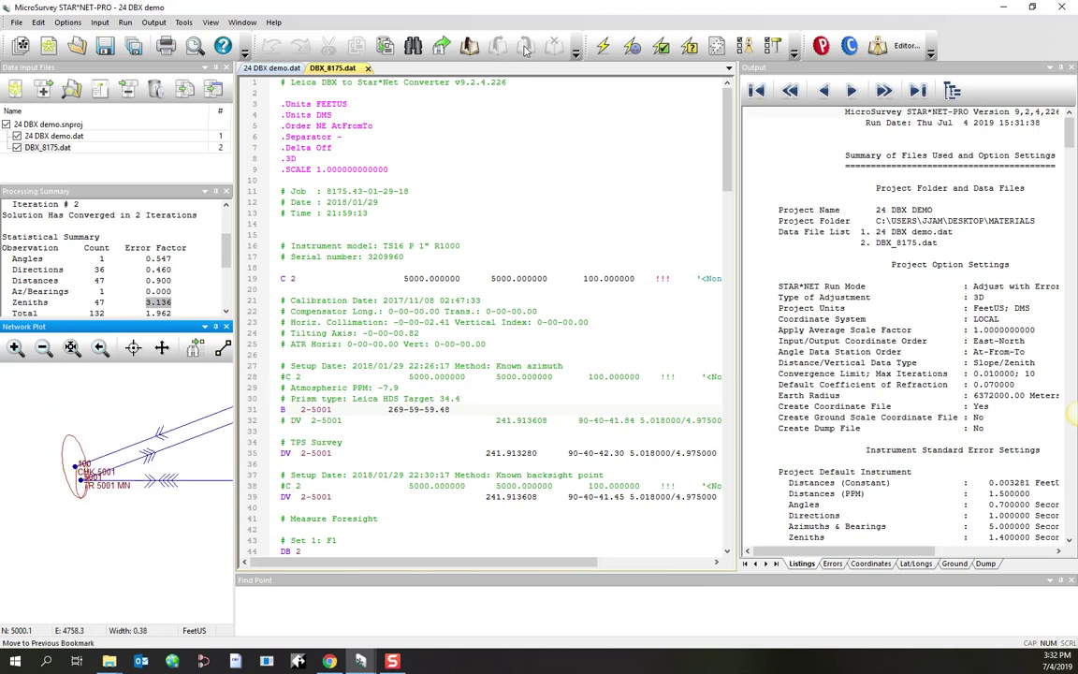
# - Run Cluster Detection, accept point 100 aliased to 5001, and save and rerun the adjustment
pyautogui.click(633, 47)
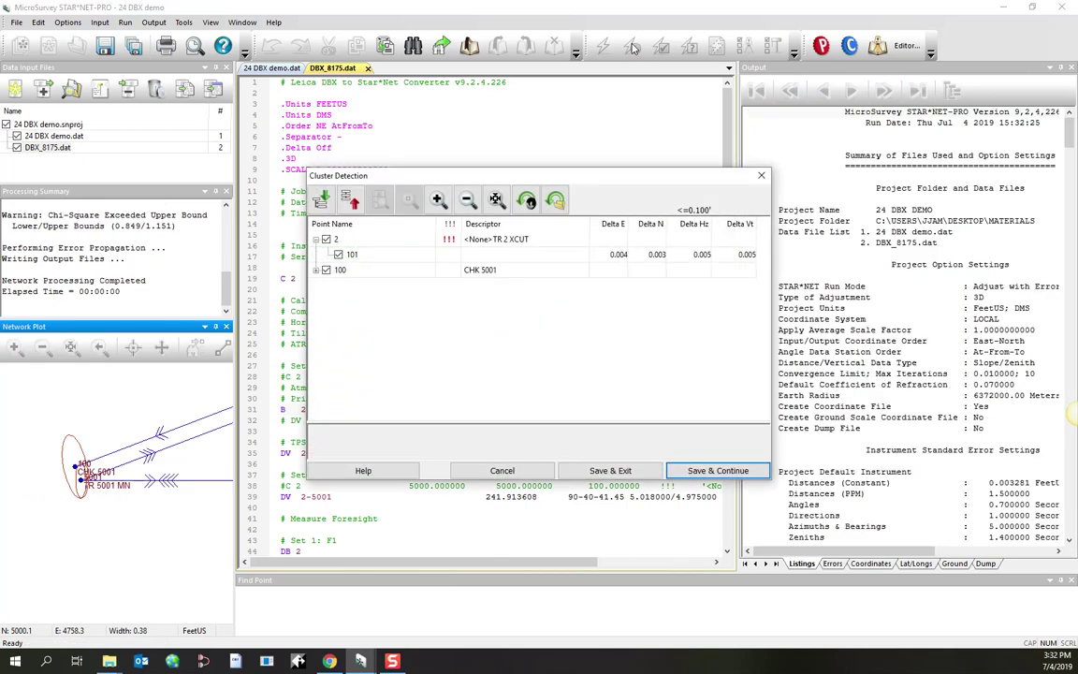
pyautogui.click(317, 270)
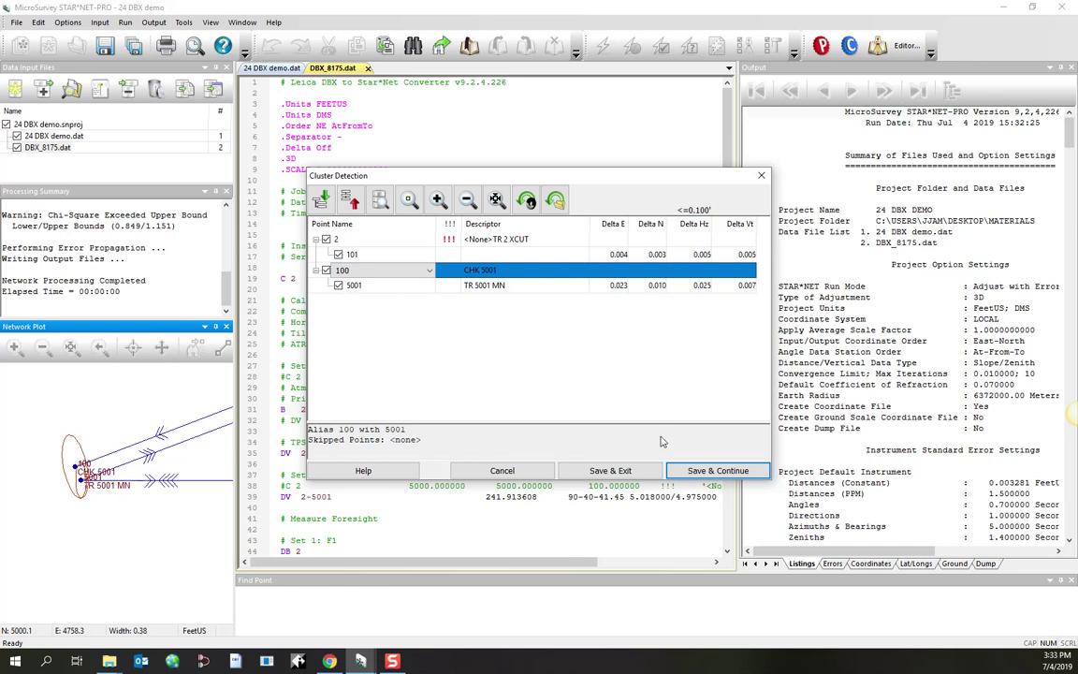
pyautogui.click(721, 471)
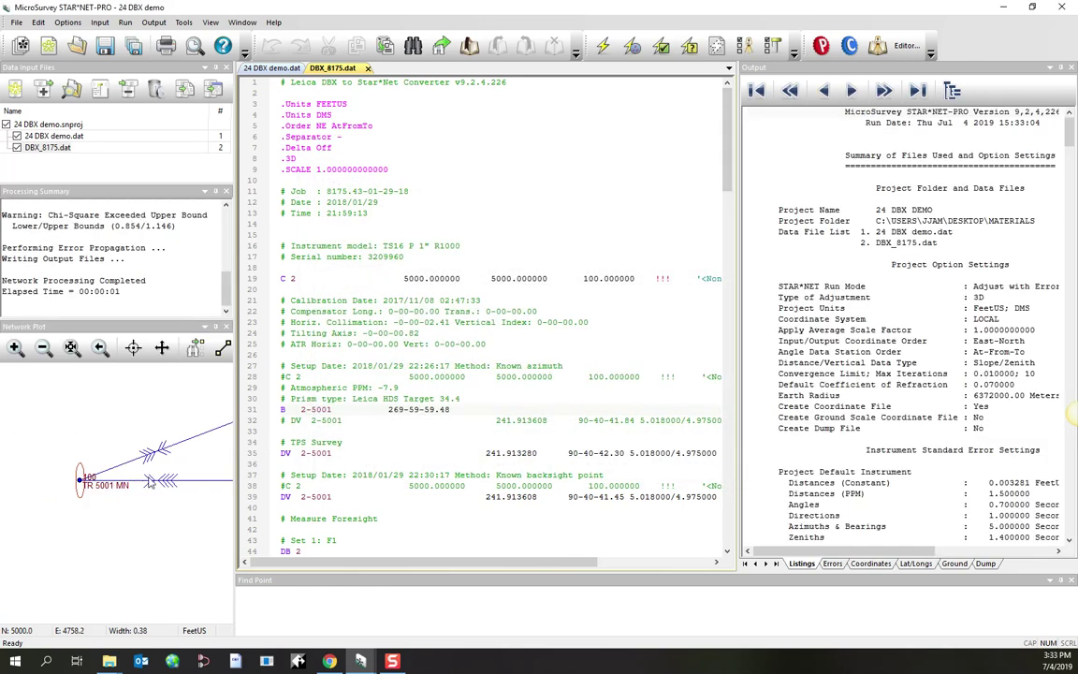
# - Zoom out to the full re-adjusted traverse and enlarge the Processing Summary showing error factor 1.971
pyautogui.scroll(3, 53, 466)
pyautogui.scroll(-7, 53, 466)
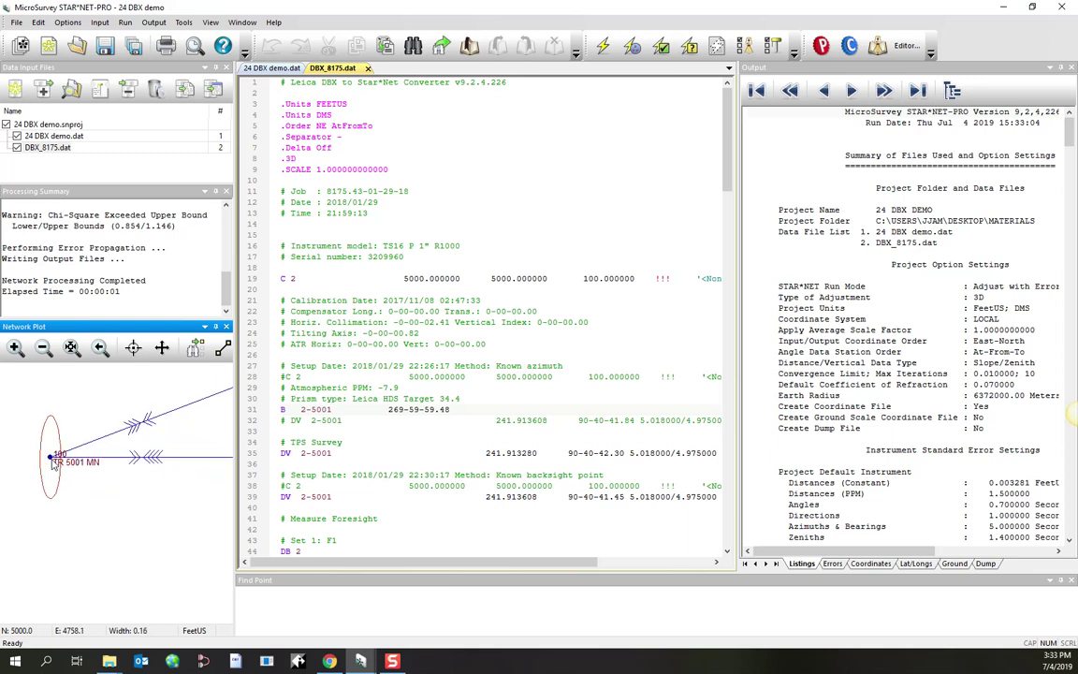
pyautogui.scroll(-10, 39, 466)
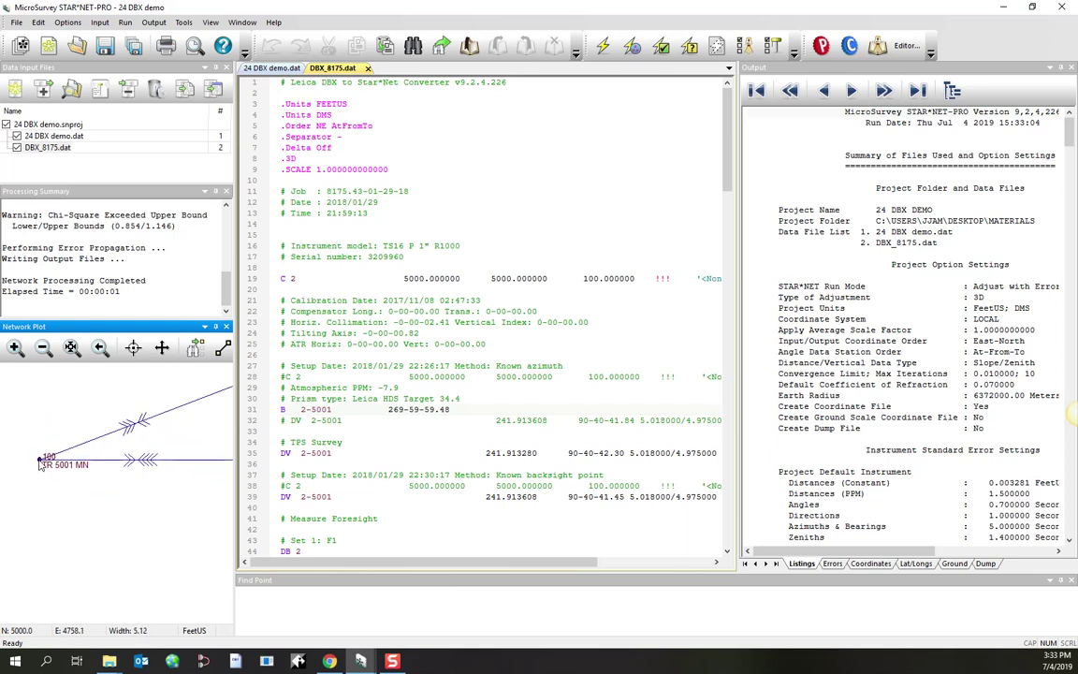
pyautogui.scroll(-3, 39, 465)
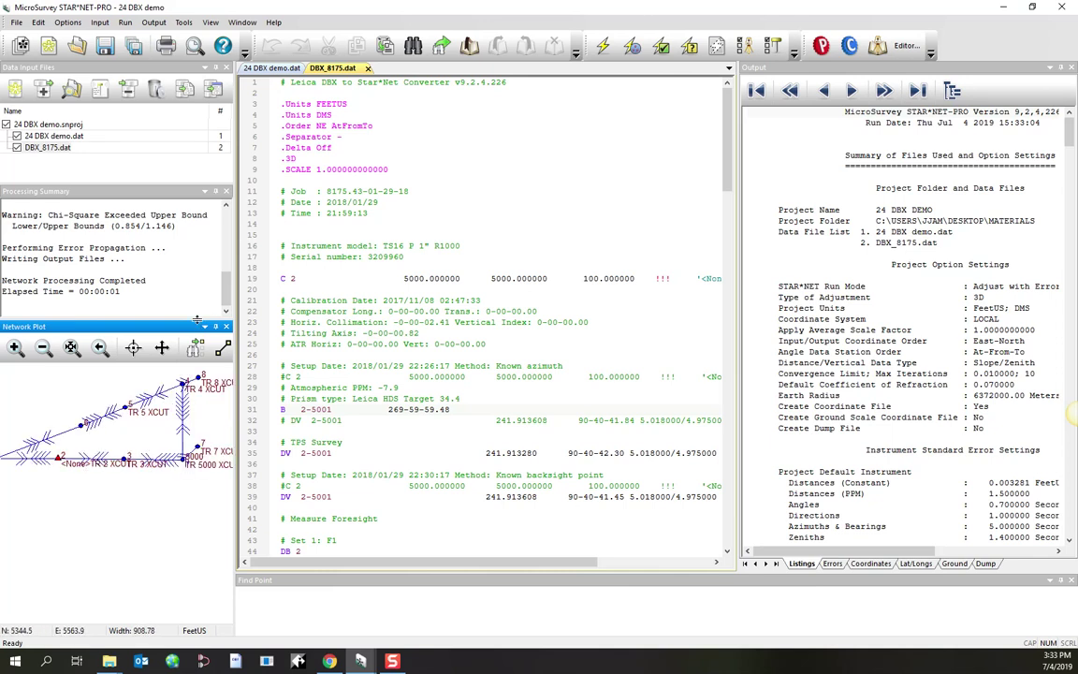
pyautogui.moveTo(197, 321); pyautogui.dragTo(187, 437)
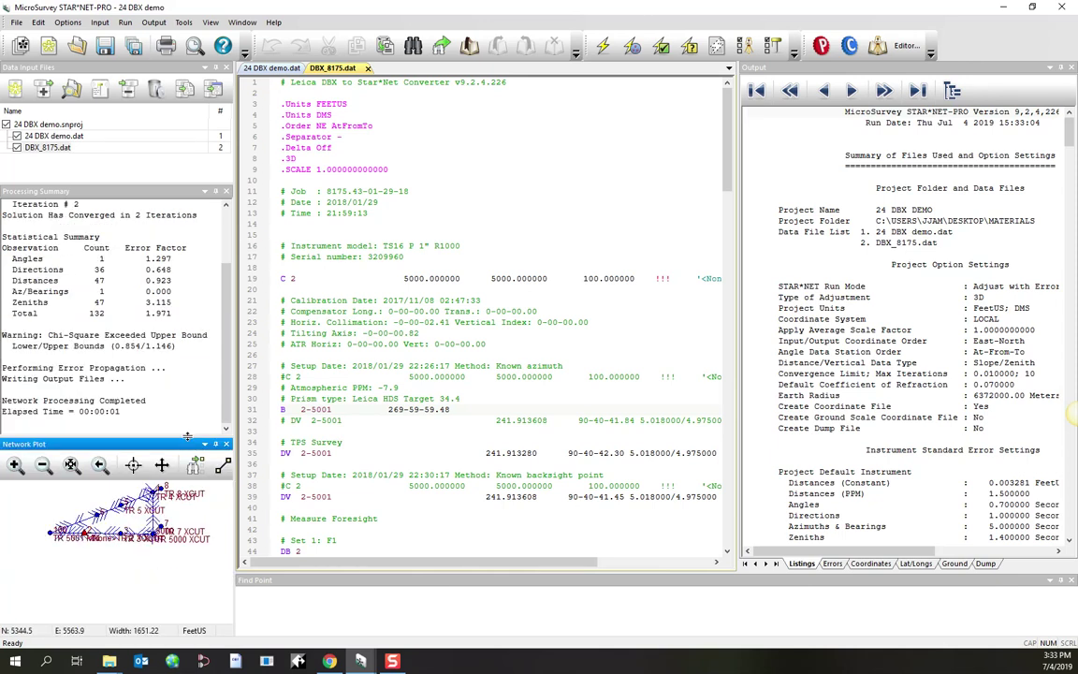